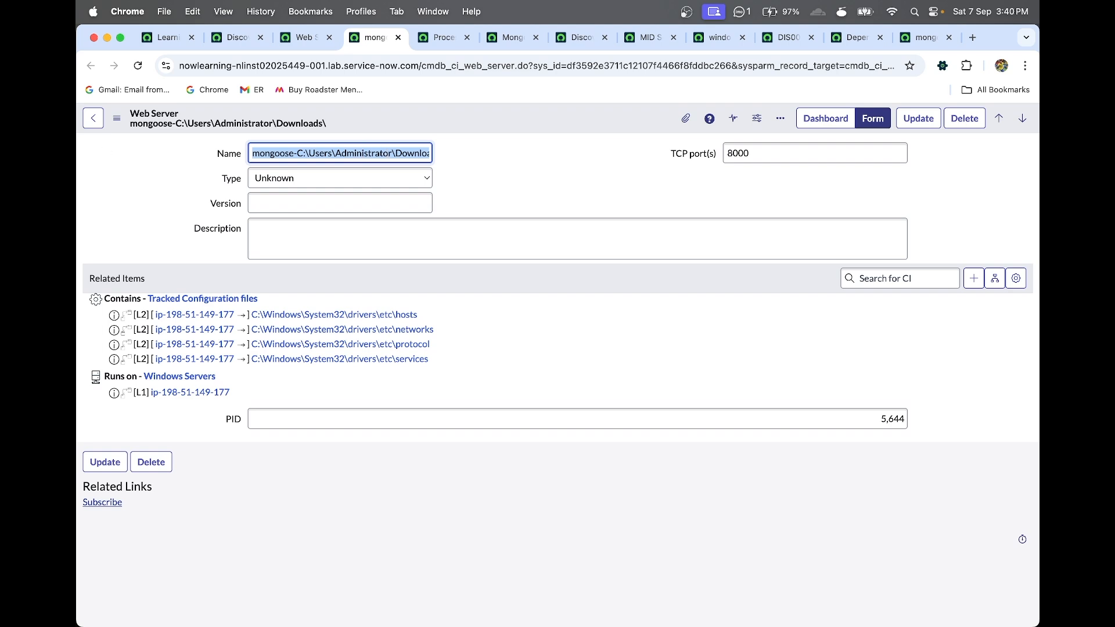
Insert a new step above the Create CI Name step in the Mongoose Pattern.
key("super+Tab")
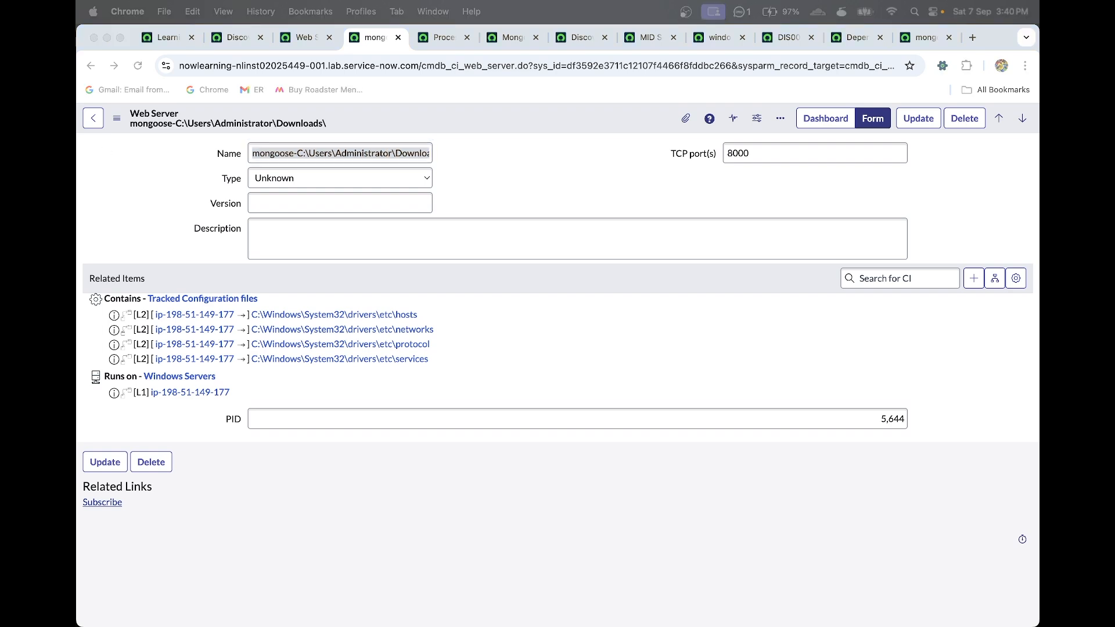
left_click(520, 38)
left_click(577, 38)
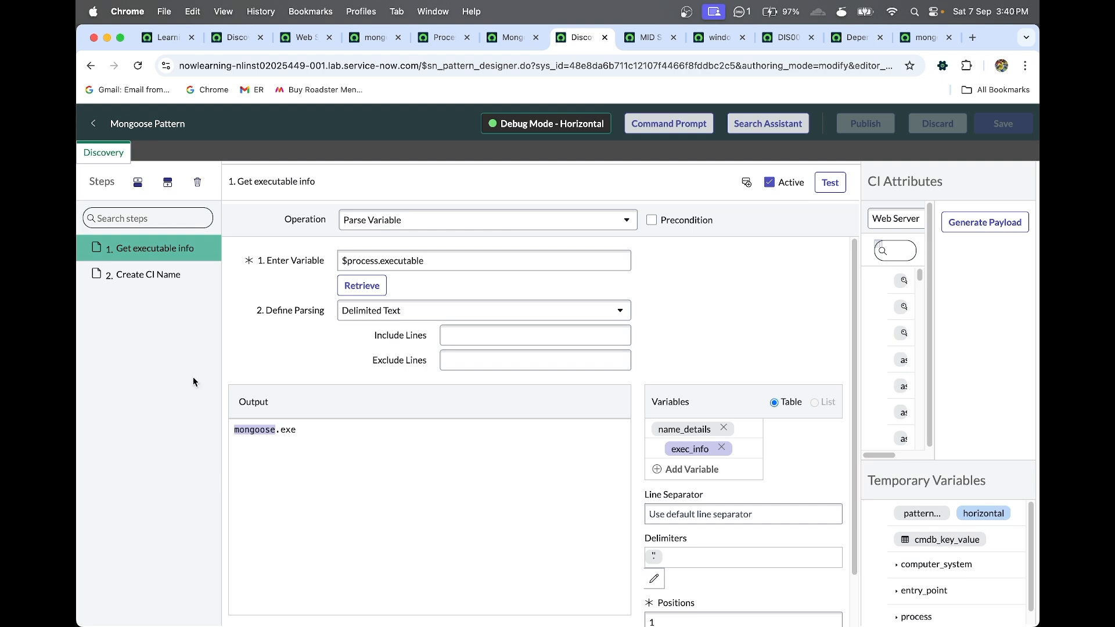
right_click(159, 278)
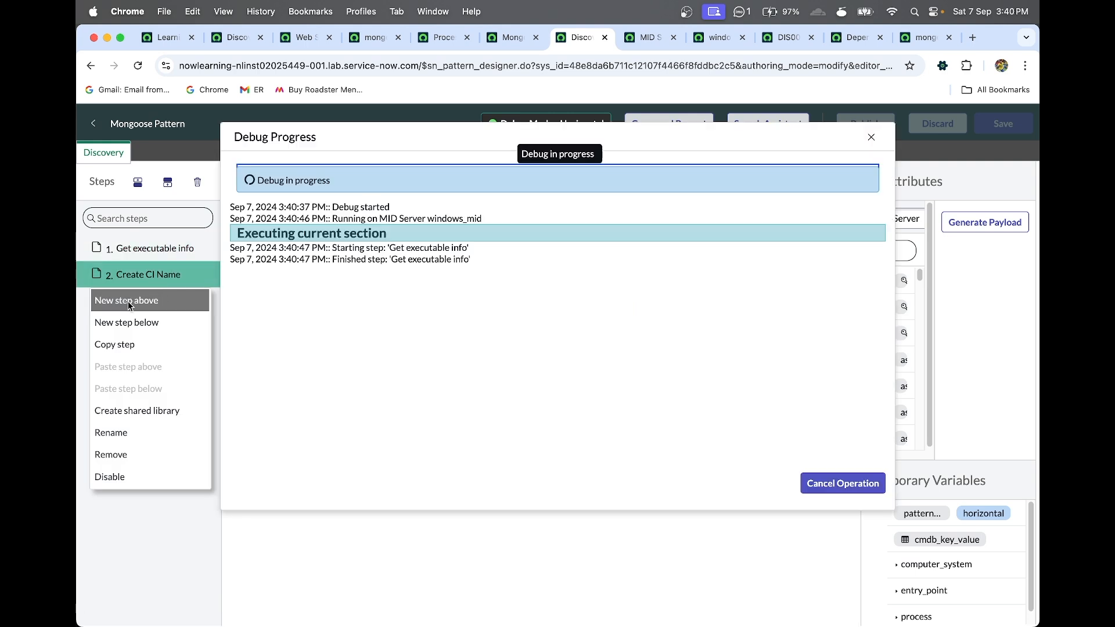
left_click(129, 320)
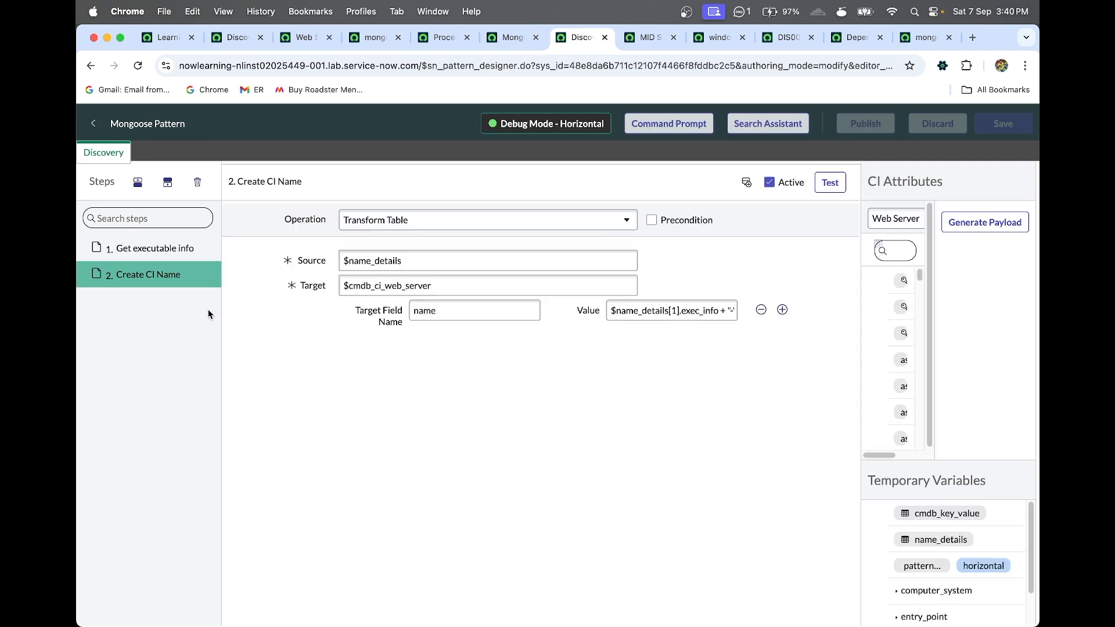
right_click(157, 282)
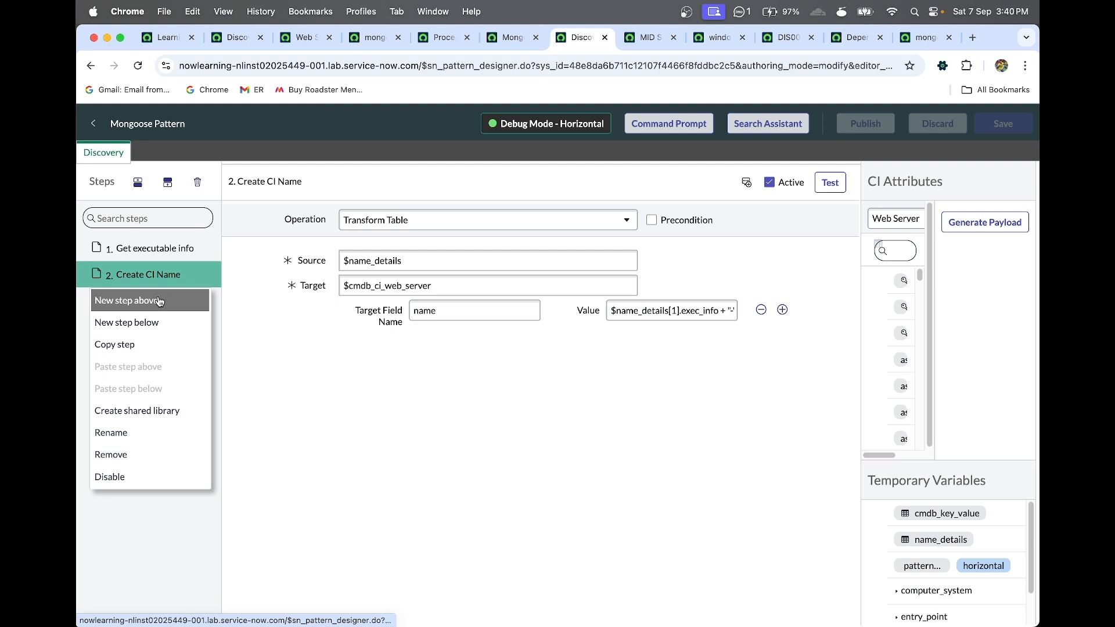
left_click(158, 300)
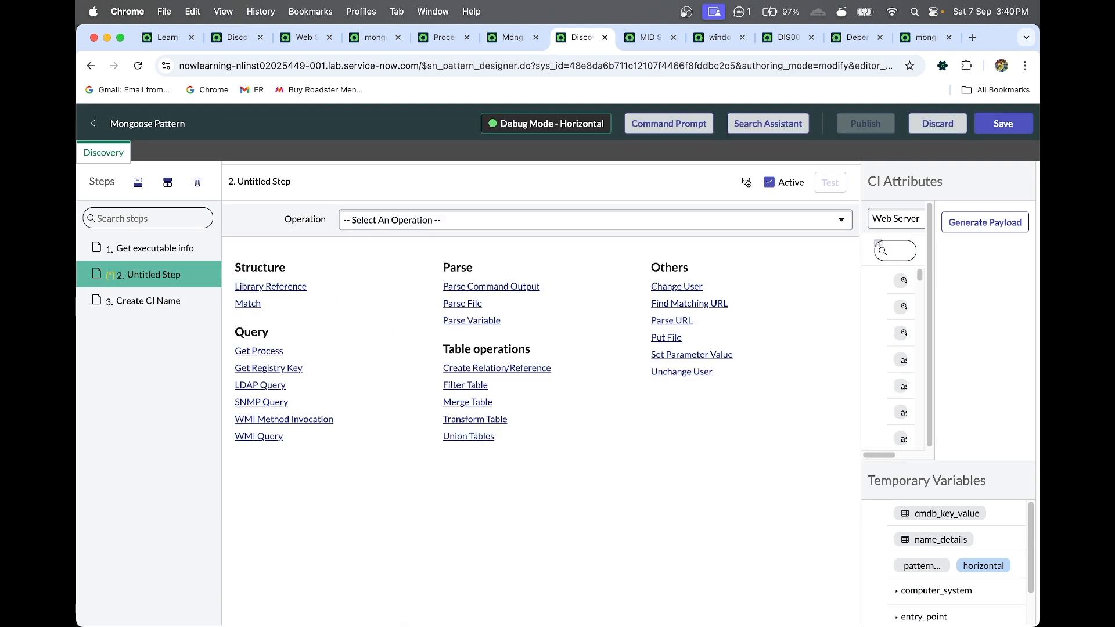
Set the new step's operation to Parse Variable.
left_click(458, 220)
type("parse")
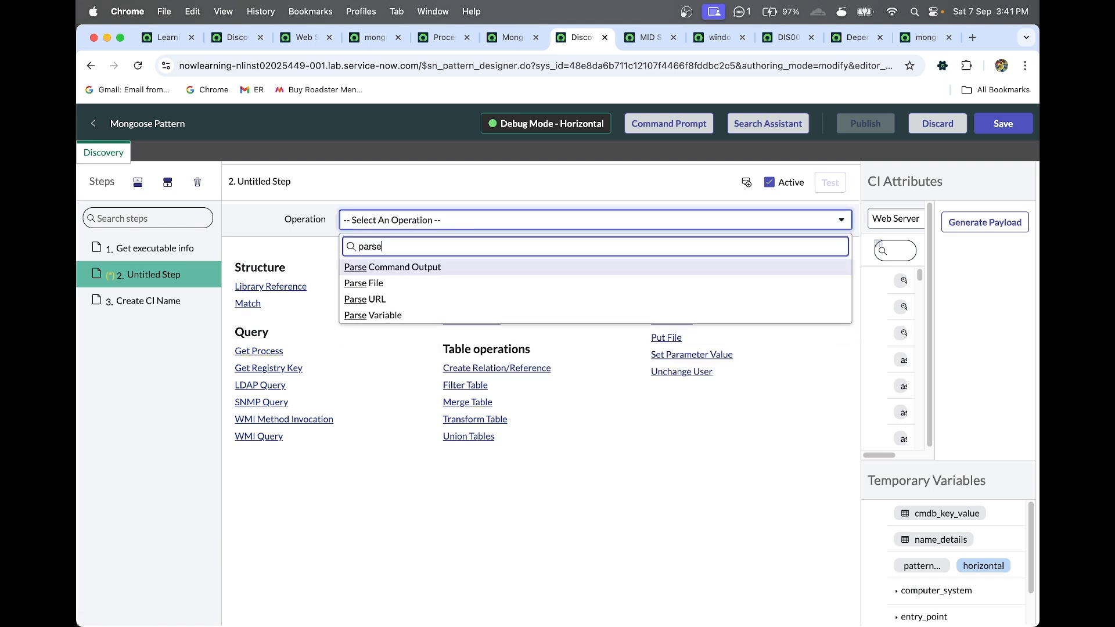
left_click(404, 317)
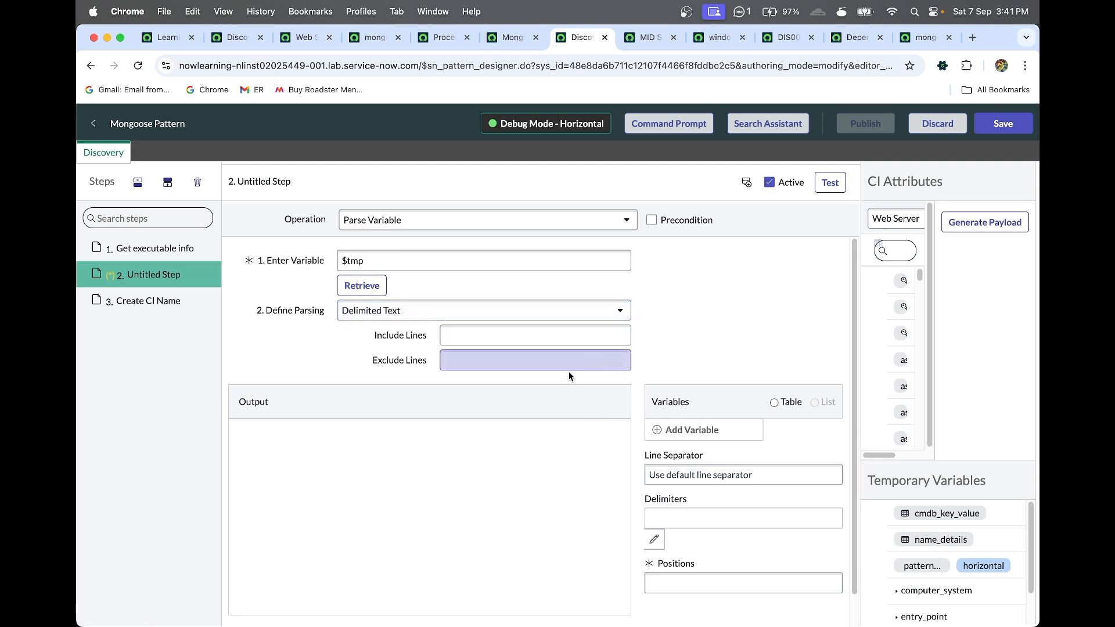
Set the variable to parse to $process.executable from the process temporary variables.
scroll(951, 577, "down", 2)
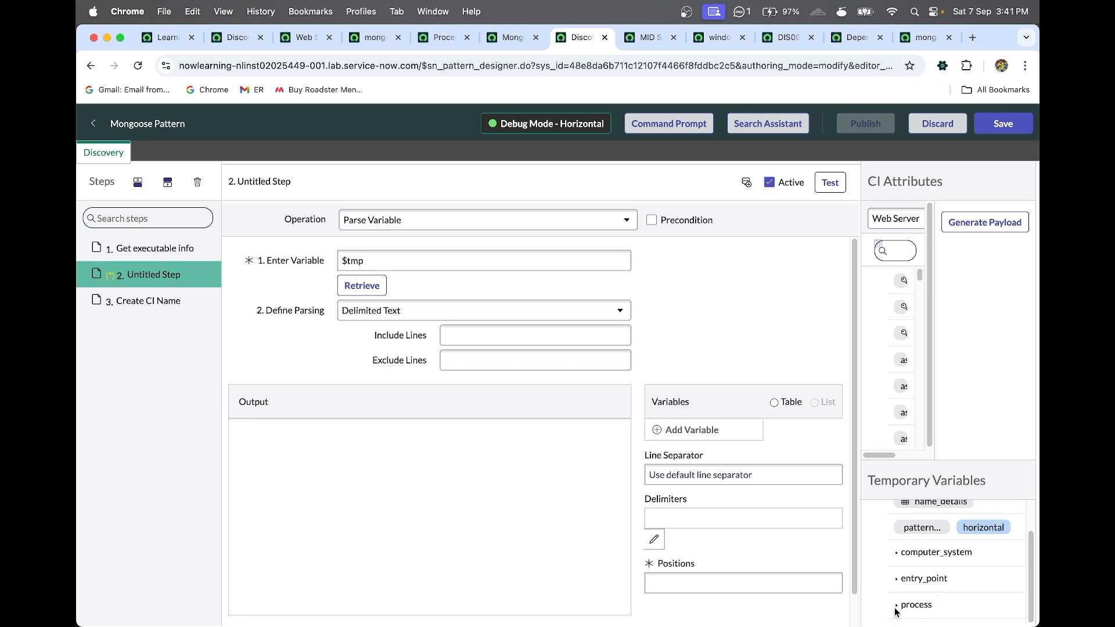
left_click(896, 607)
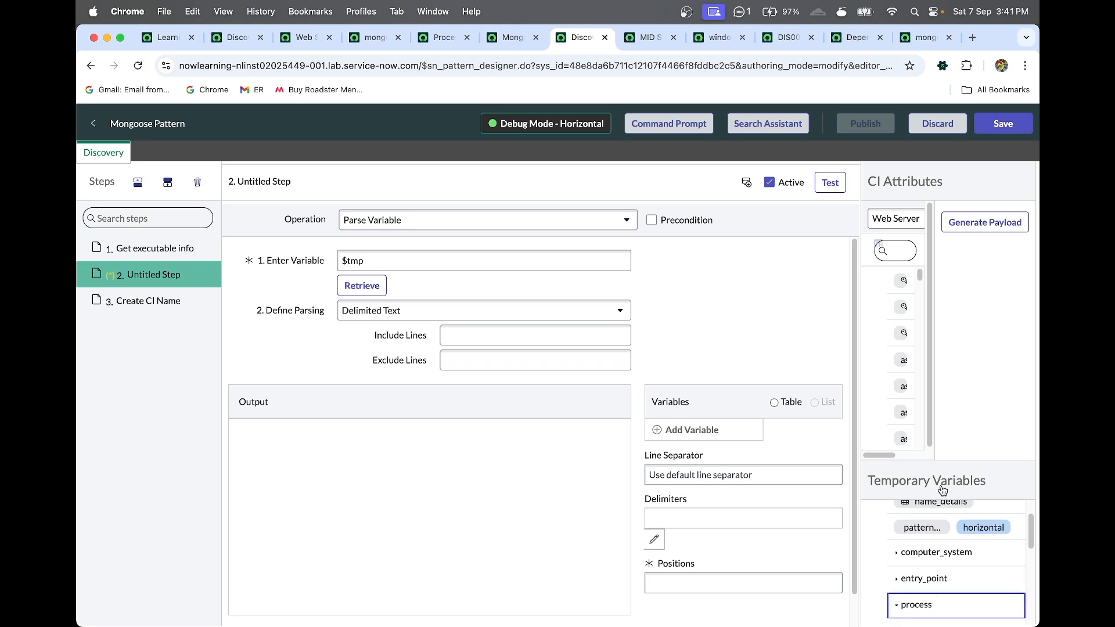
scroll(919, 577, "down", 5)
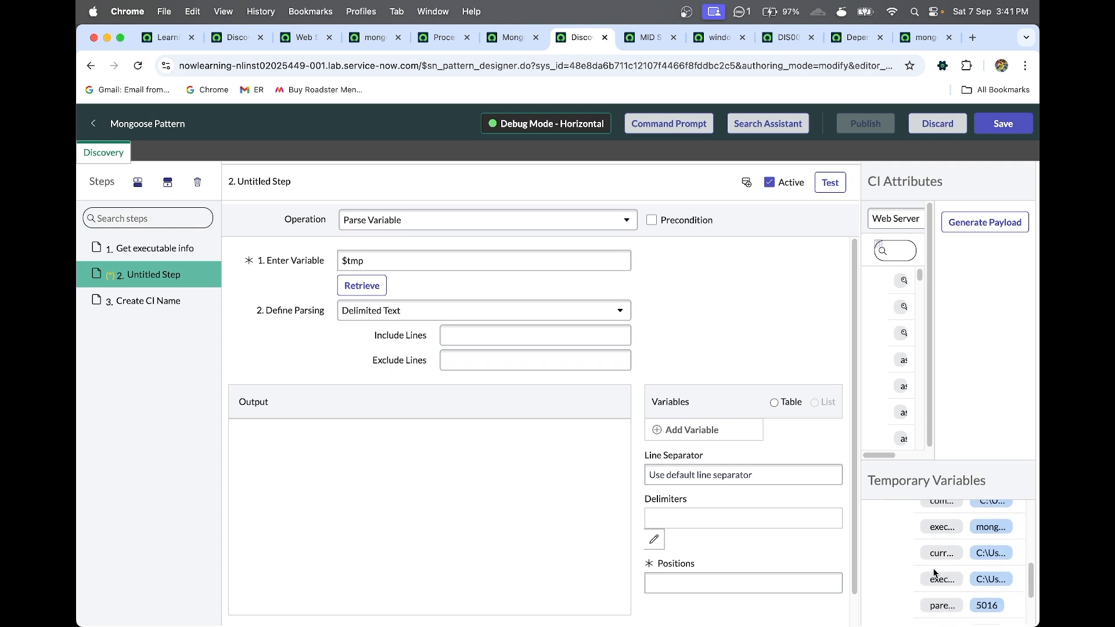
scroll(934, 572, "up", 3)
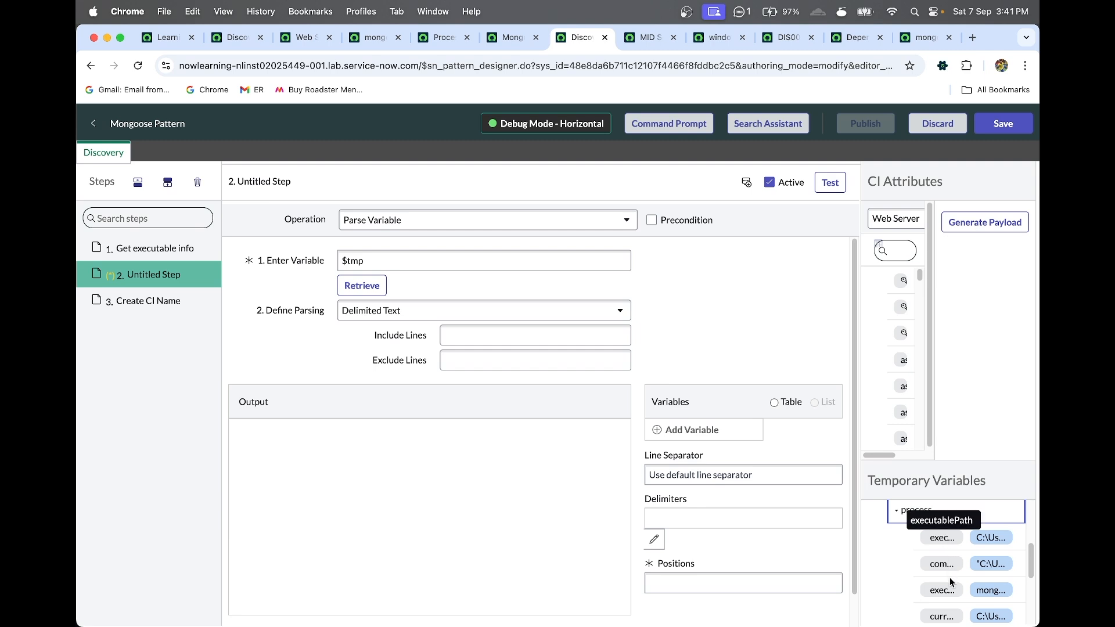
left_click_drag(727, 437, 374, 256)
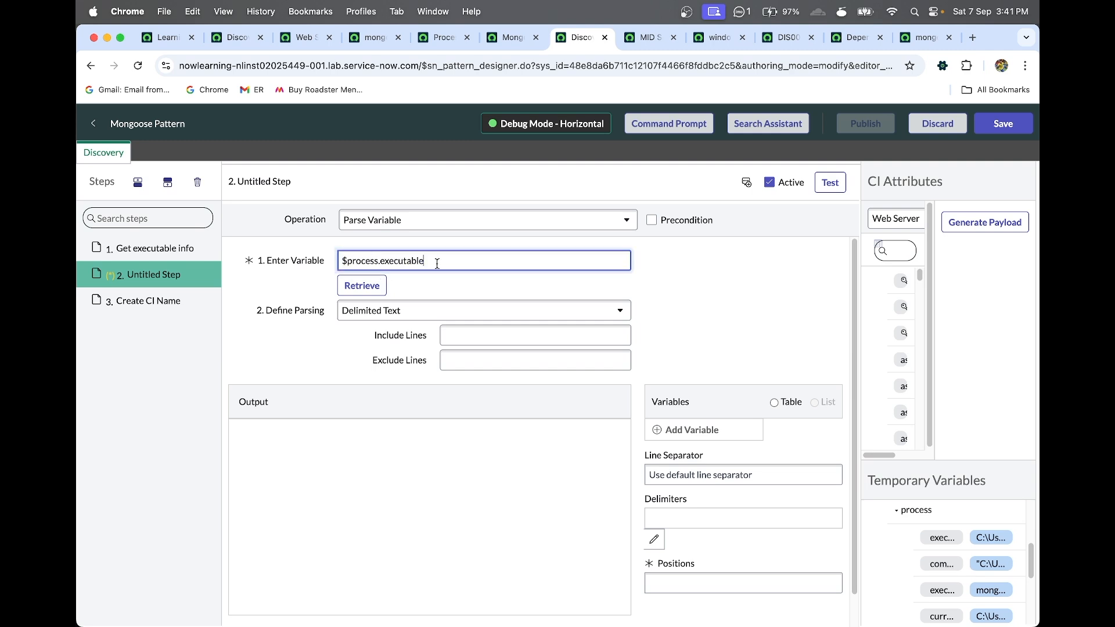
Set the parsing method to Regular Expression.
left_click(412, 313)
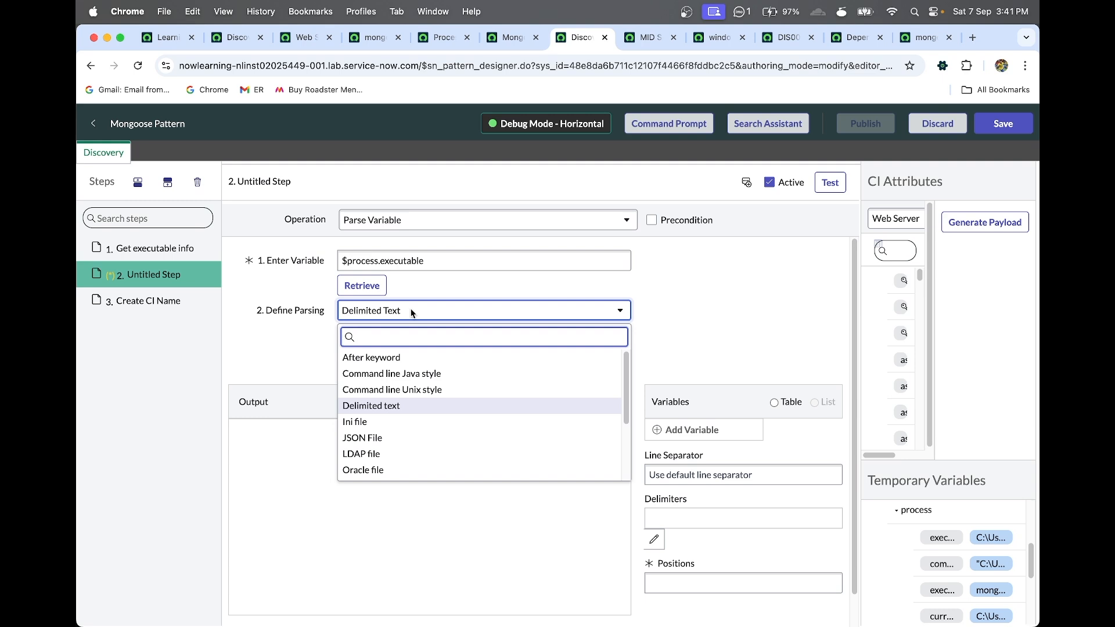
type("reg")
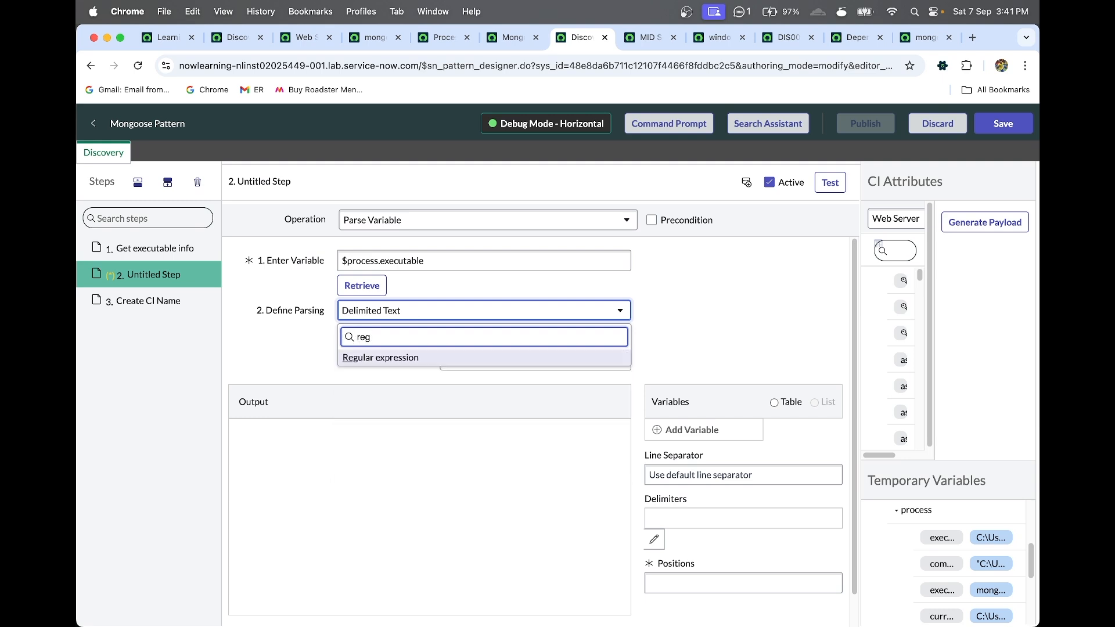
left_click(397, 357)
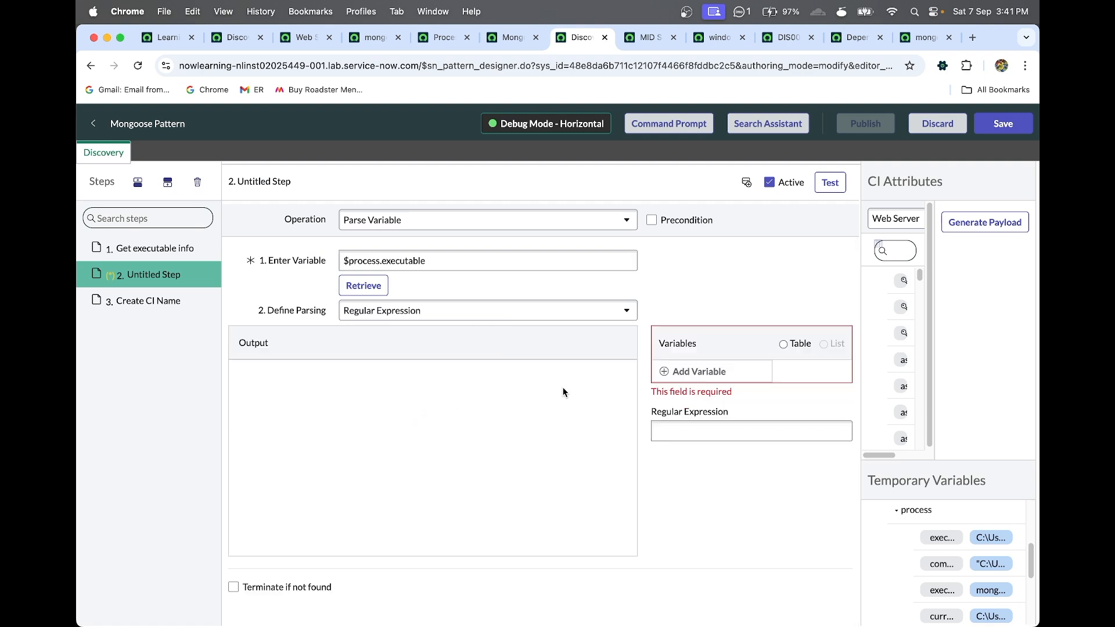
Add an output variable named Name and retrieve the variable's output.
left_click(664, 372)
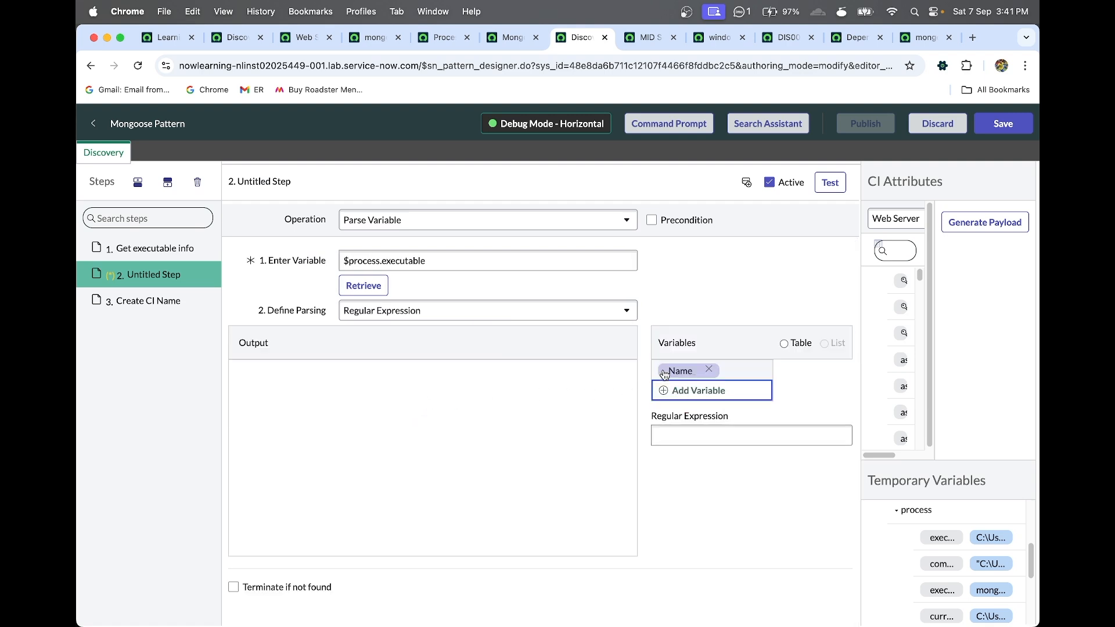
left_click(681, 369)
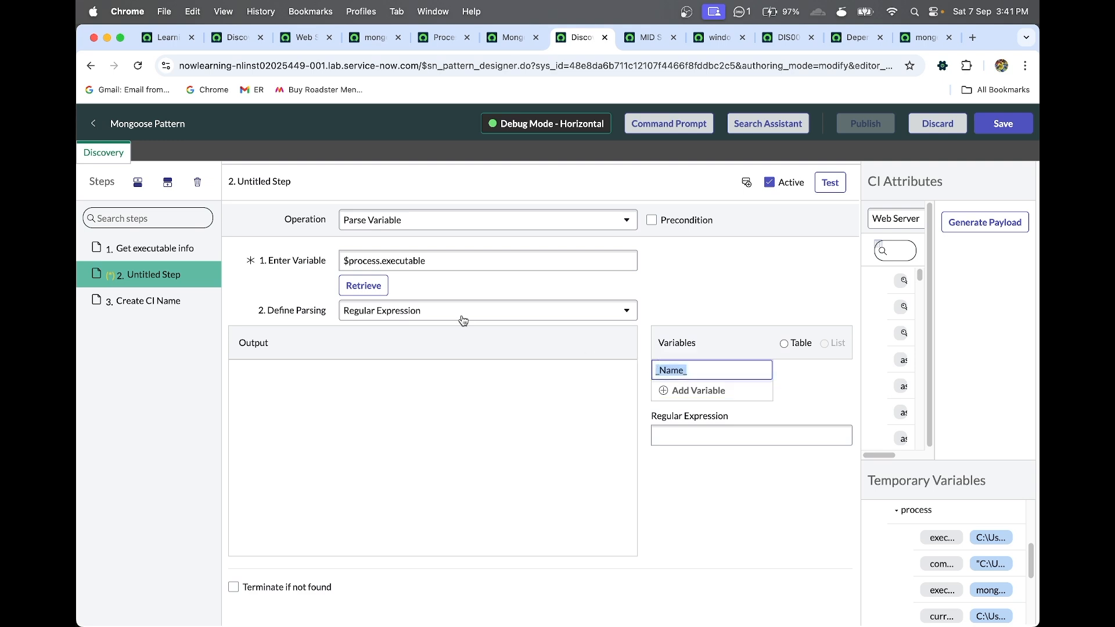
left_click(370, 287)
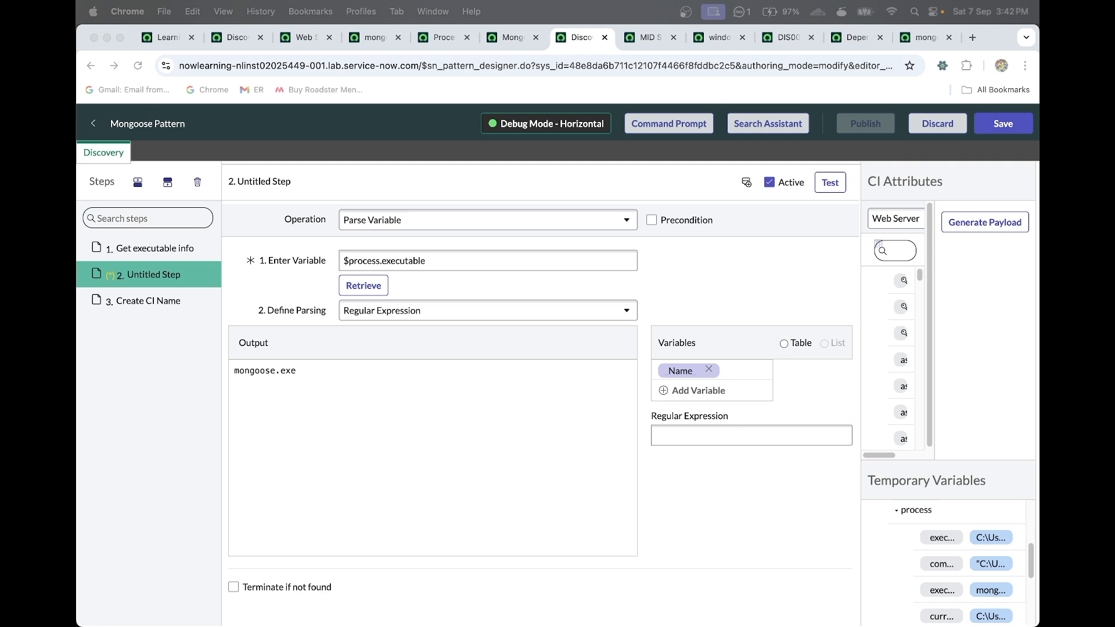
In the Remote Desktop session, rename the mongoose executable in Downloads to mongoose 5.5.
key("super+Tab")
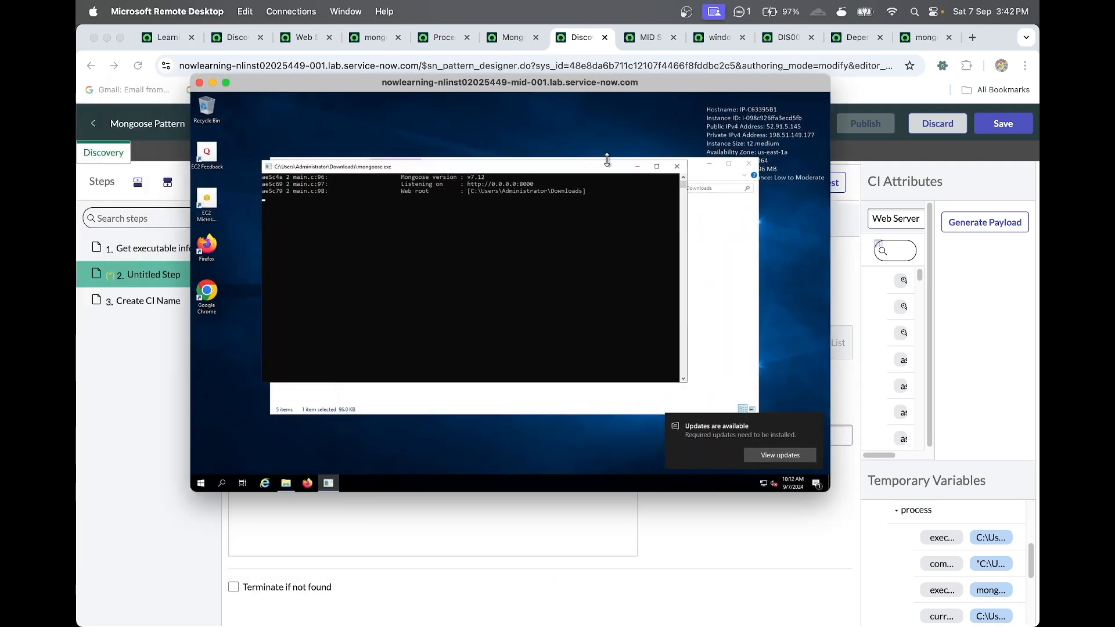
left_click(637, 167)
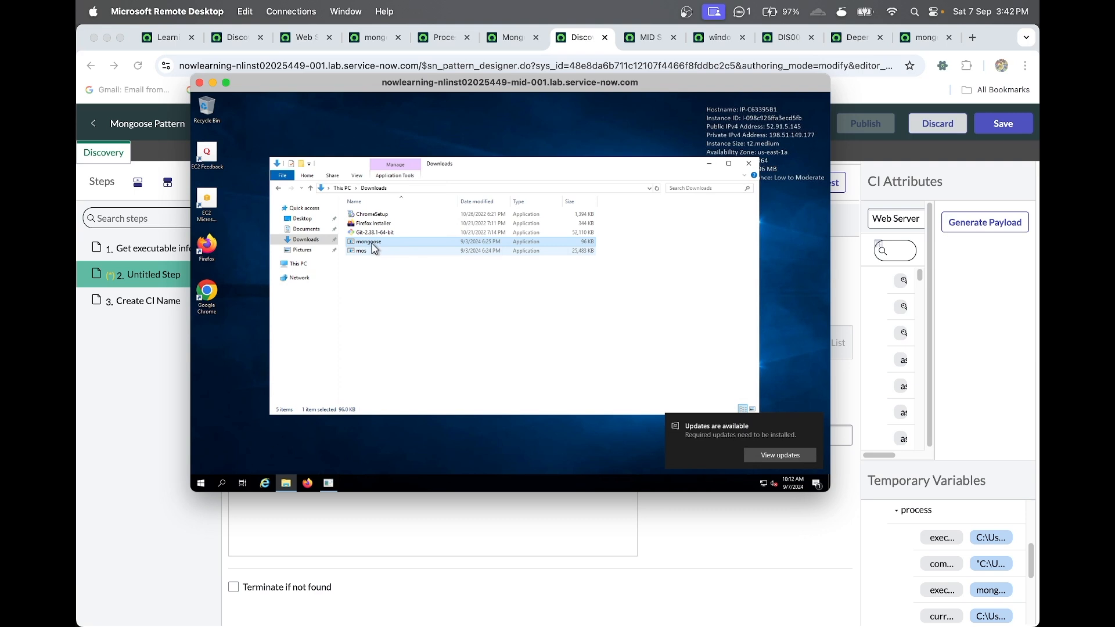
right_click(372, 243)
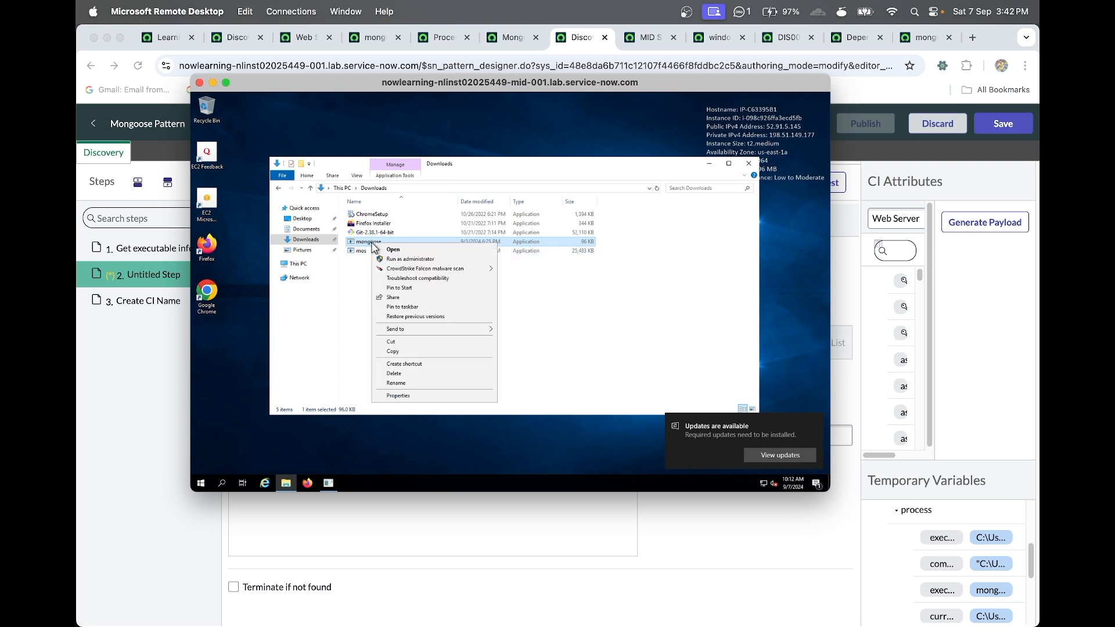
left_click(406, 384)
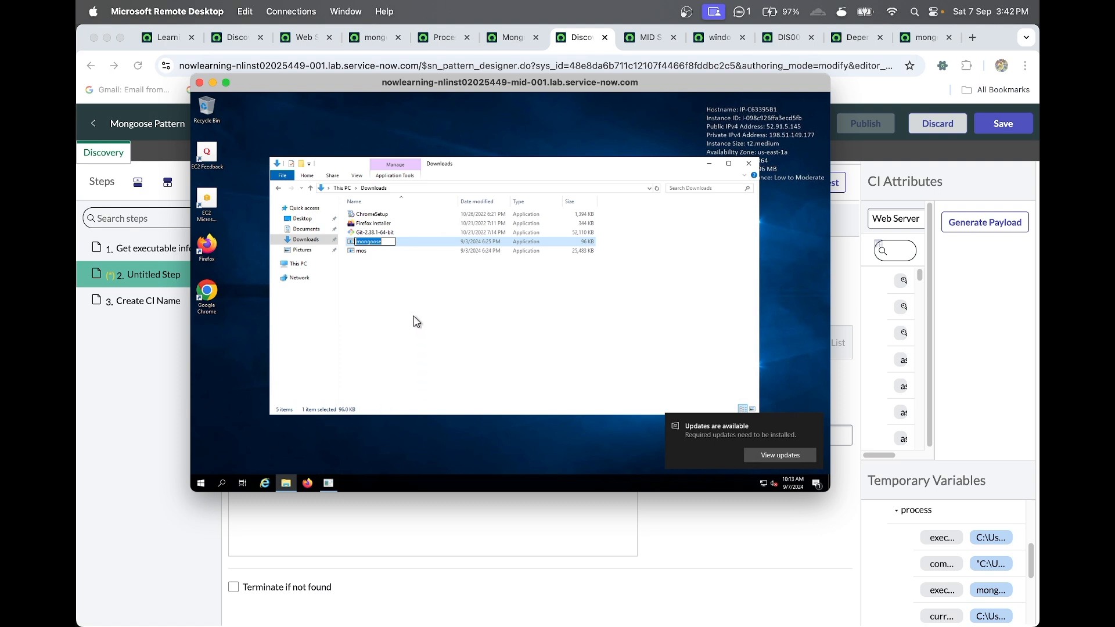
key("End")
type("5.5")
key("Return")
Open the Discovery Status record and its My Windows Server Discovery schedule details.
left_click(786, 45)
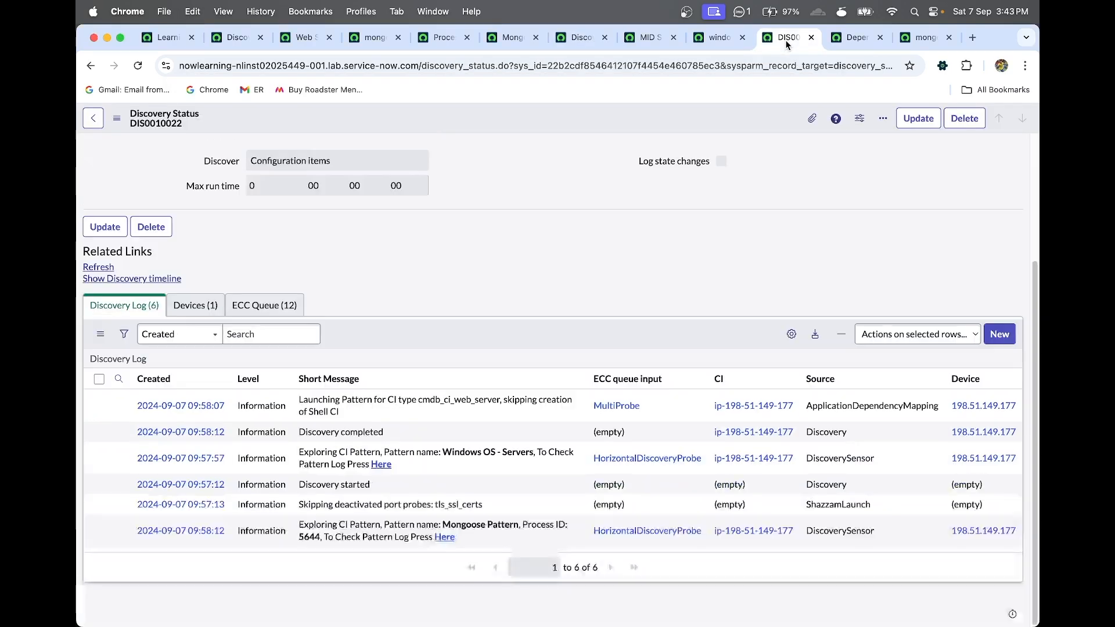
scroll(584, 168, "up", 3)
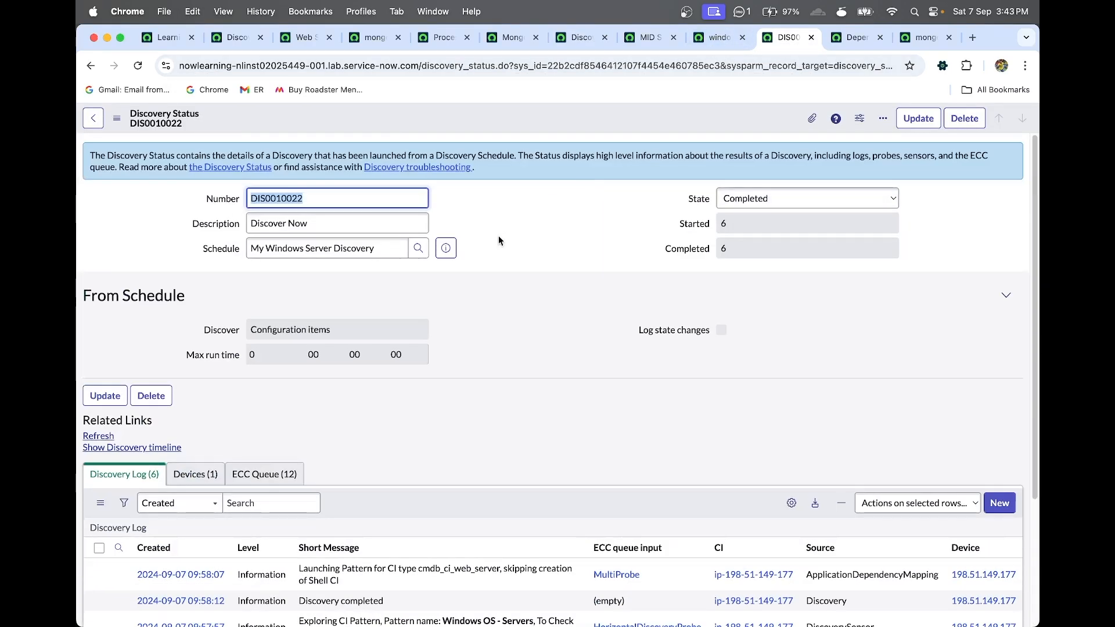
left_click(445, 249)
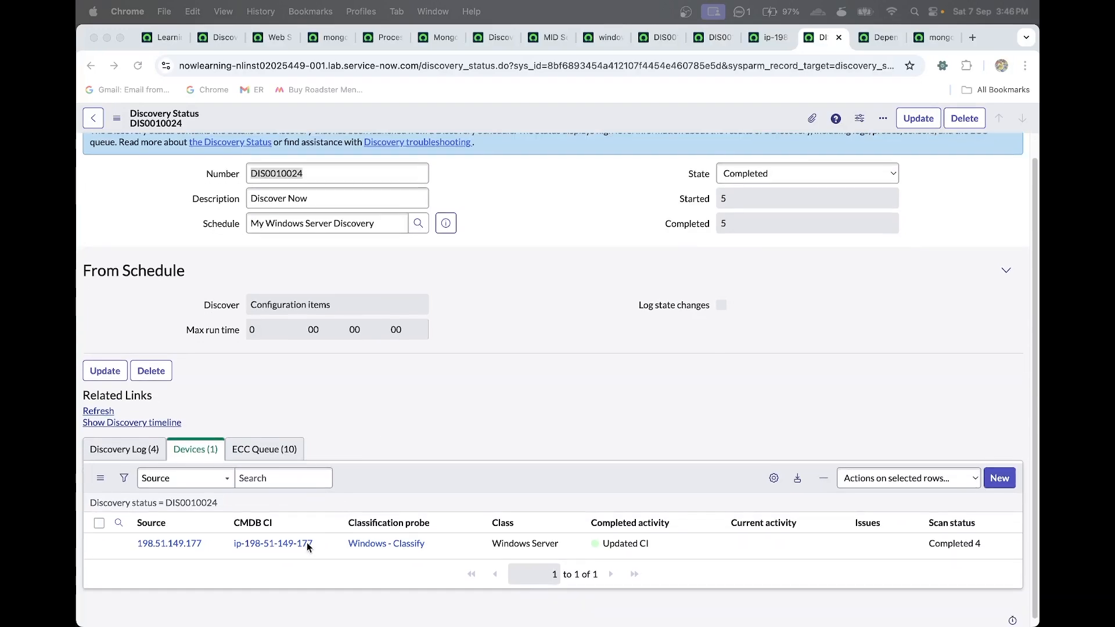
Open the discovered Windows Server CI and review its running mongoose processes.
left_click(301, 545, "super")
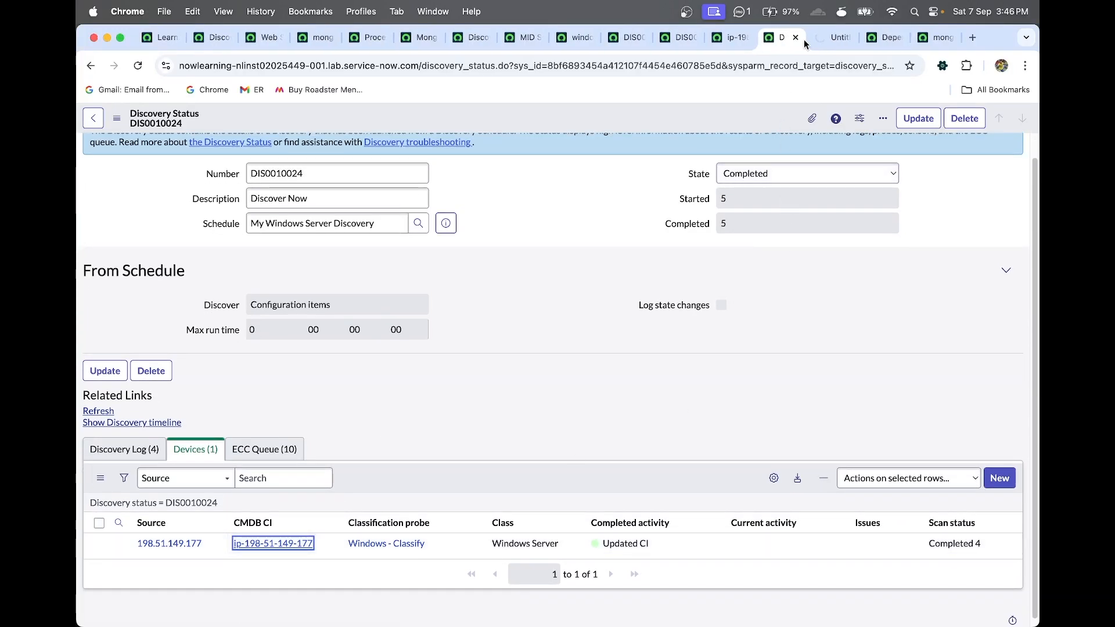
left_click(832, 38)
scroll(460, 326, "down", 5)
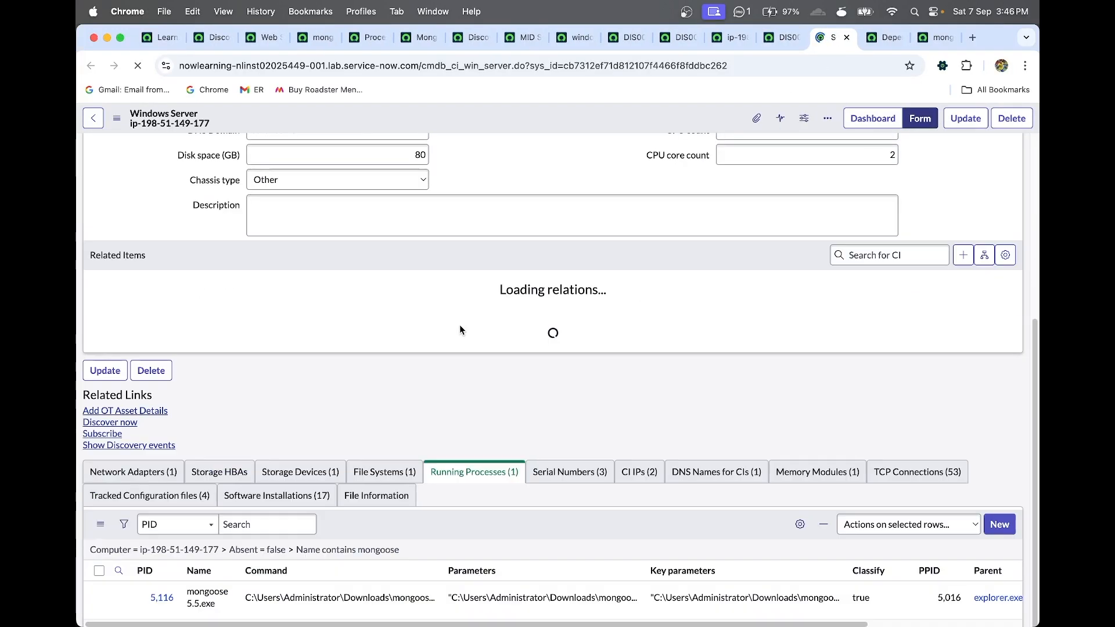
scroll(433, 380, "down", 15)
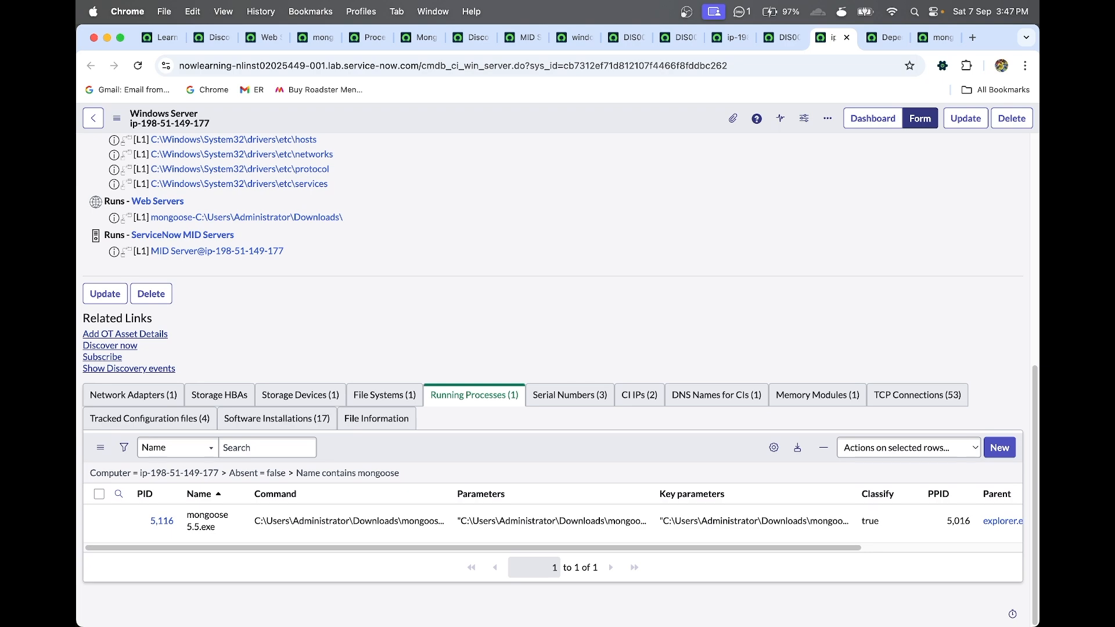
Set the Mongoose Web Server classification's Parameters contains condition to mongoose 5.5.exe, copied from the running process name.
left_click(420, 37)
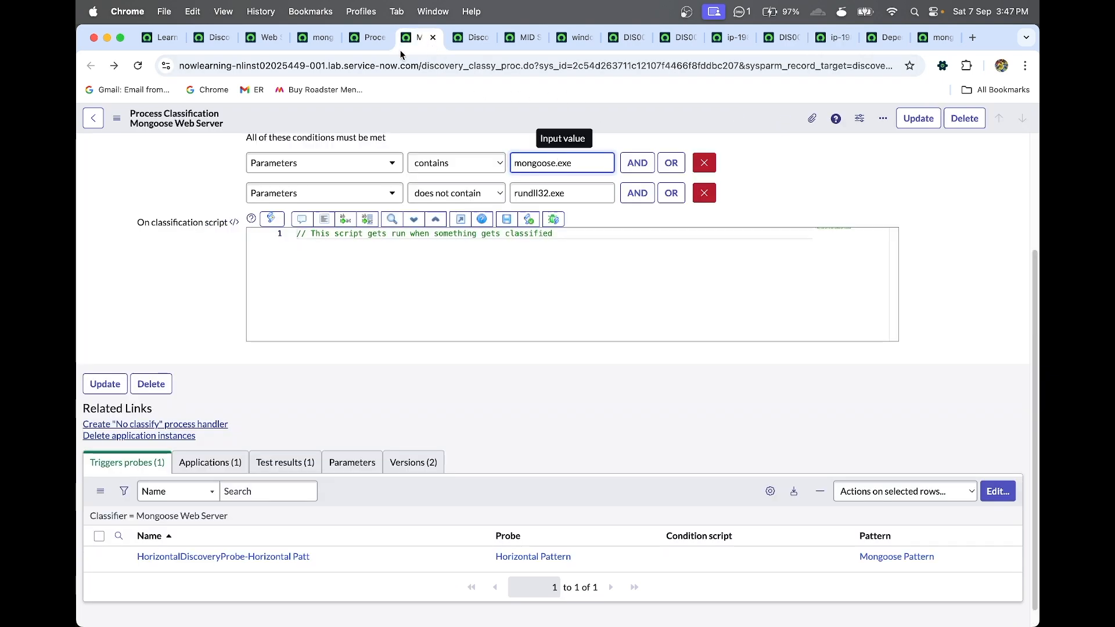
scroll(566, 299, "up", 3)
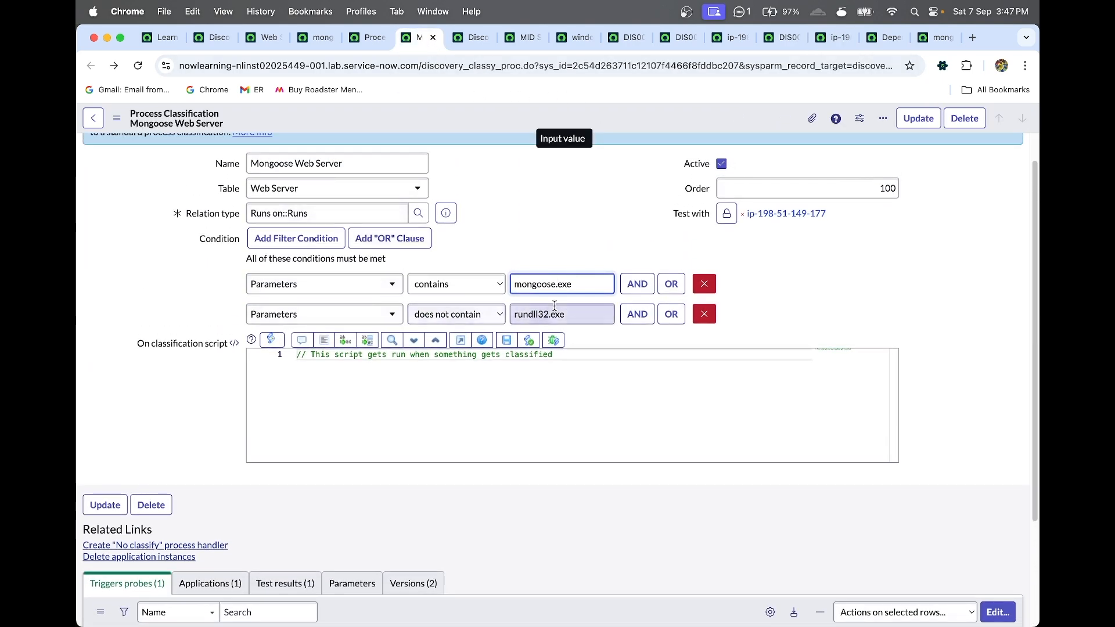
left_click(789, 37)
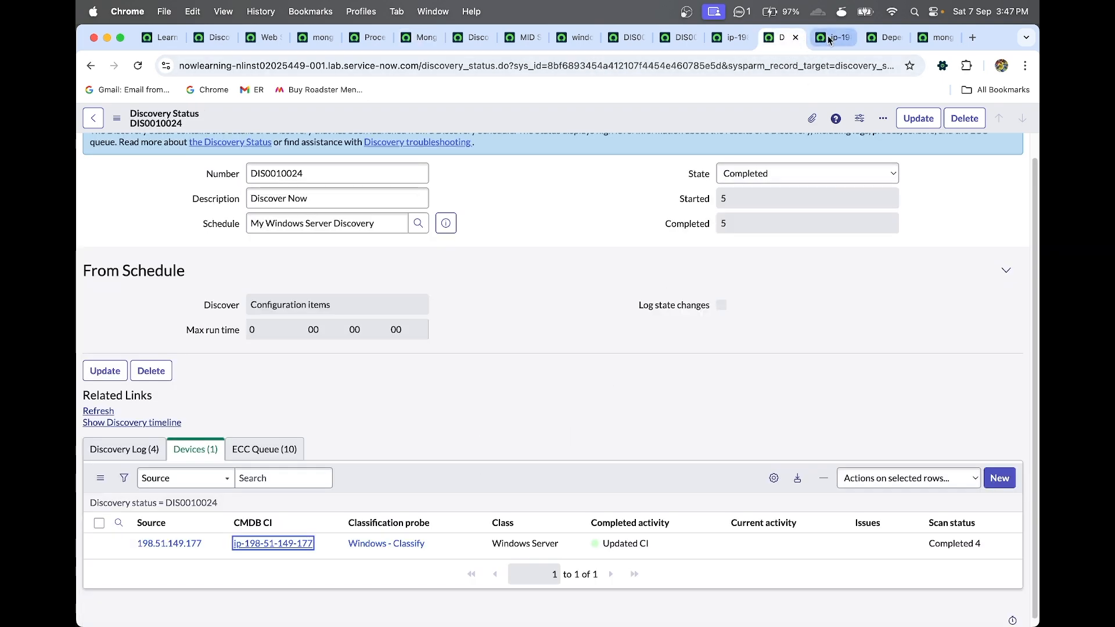
left_click(823, 38)
triple_click(196, 516)
key("super+c")
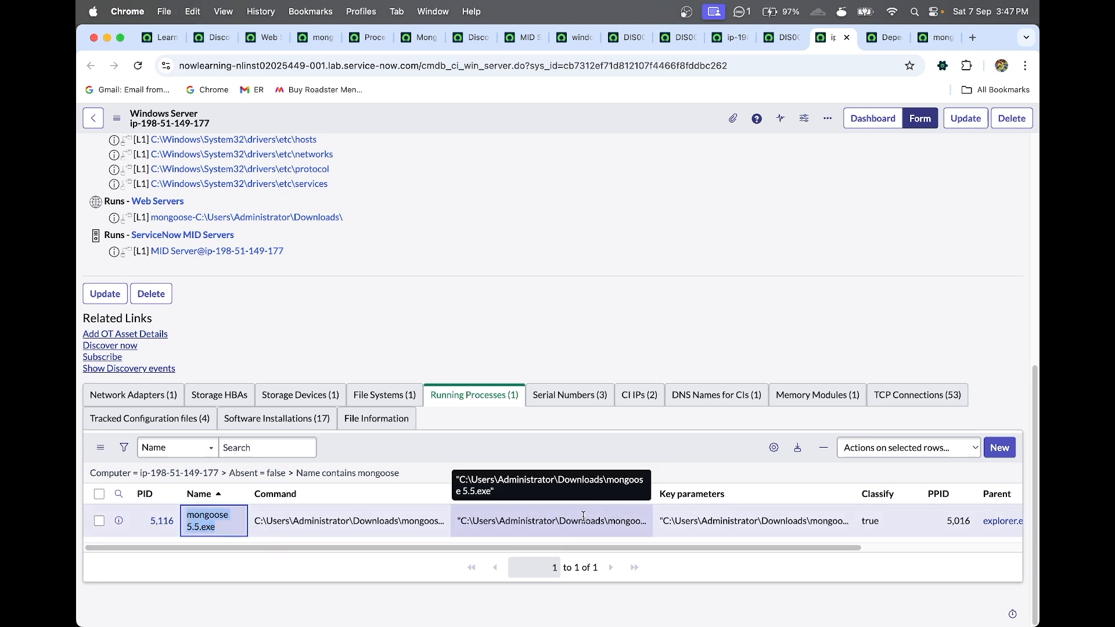
left_click(479, 39)
left_click(417, 38)
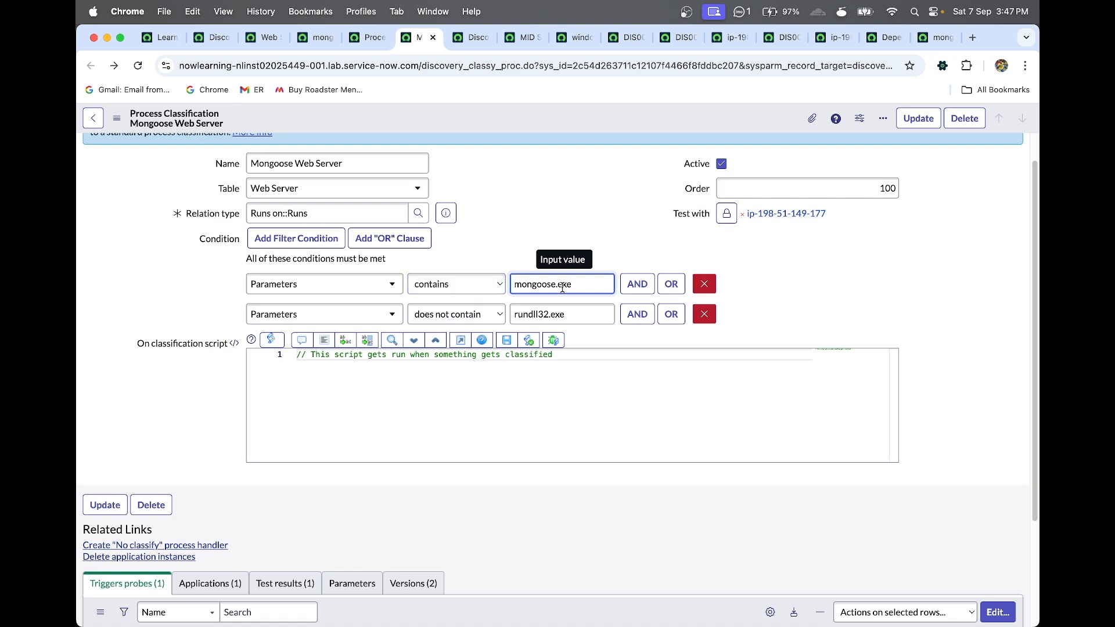
left_click_drag(577, 284, 465, 284)
key("super+v")
scroll(598, 256, "down", 3)
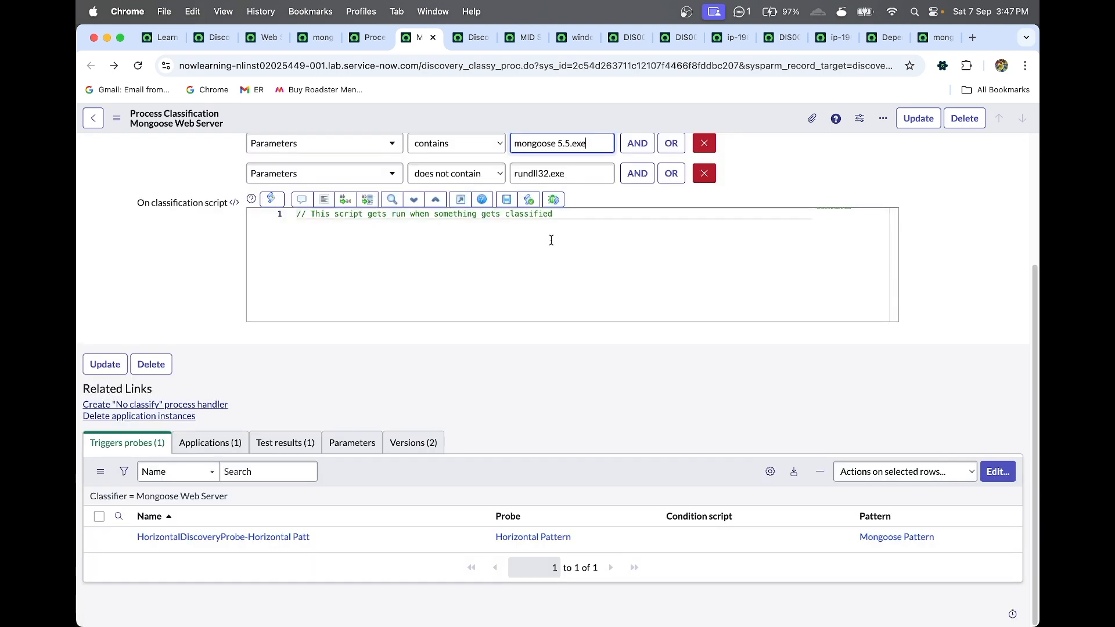
Start pattern debugging on windows_mid with host 198.51.149.177 and the running mongoose 5.5.exe process ID 5116.
scroll(227, 277, "up", 4)
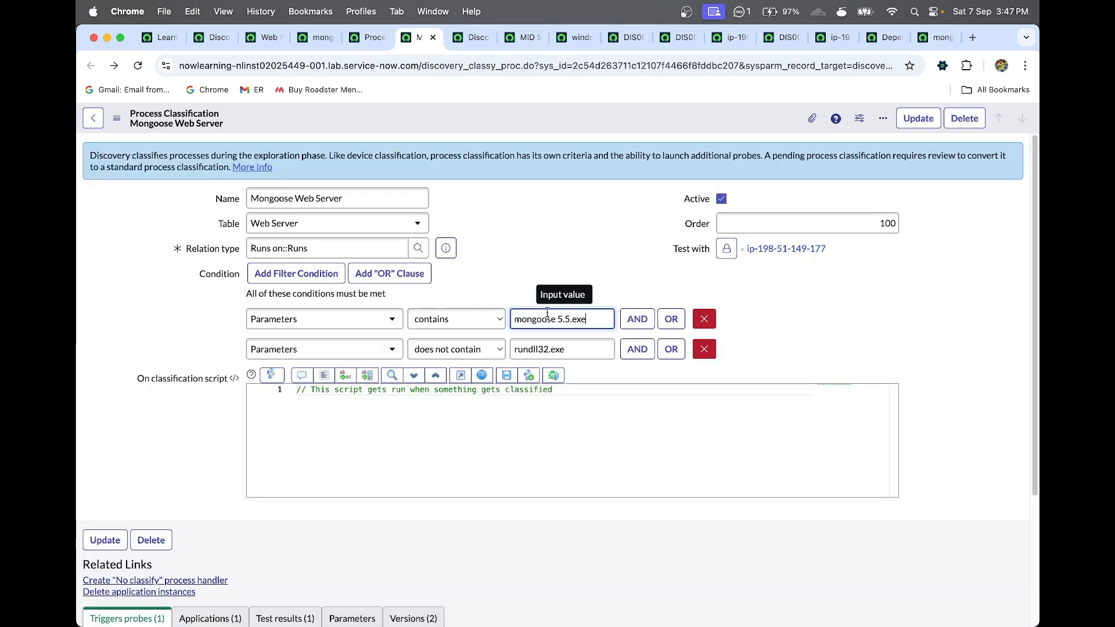
right_click(494, 125)
left_click(508, 133)
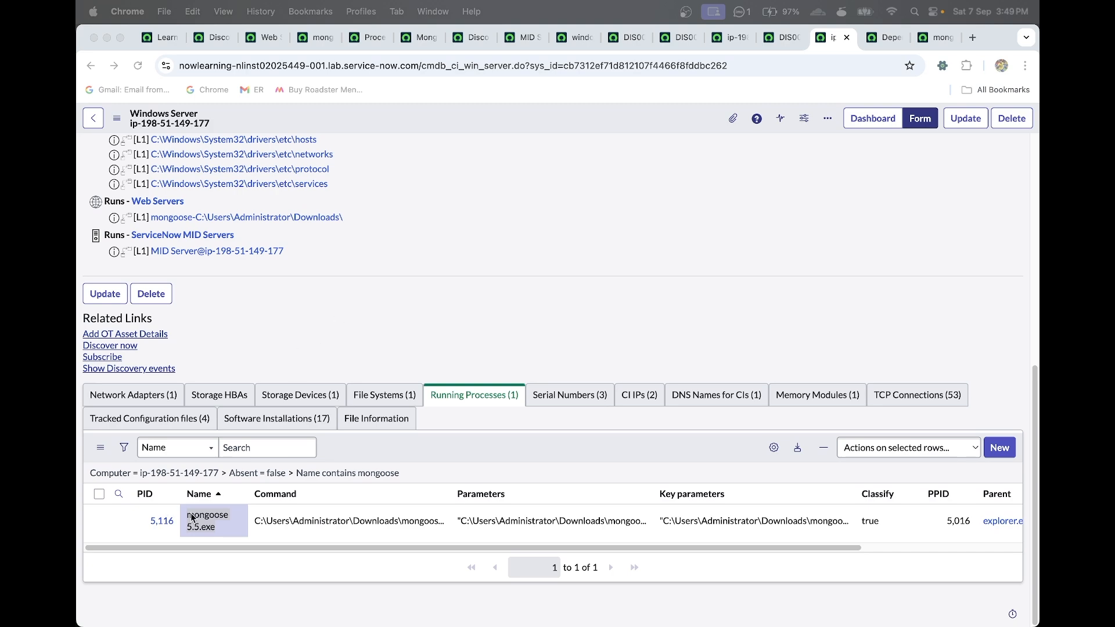
left_click(458, 33)
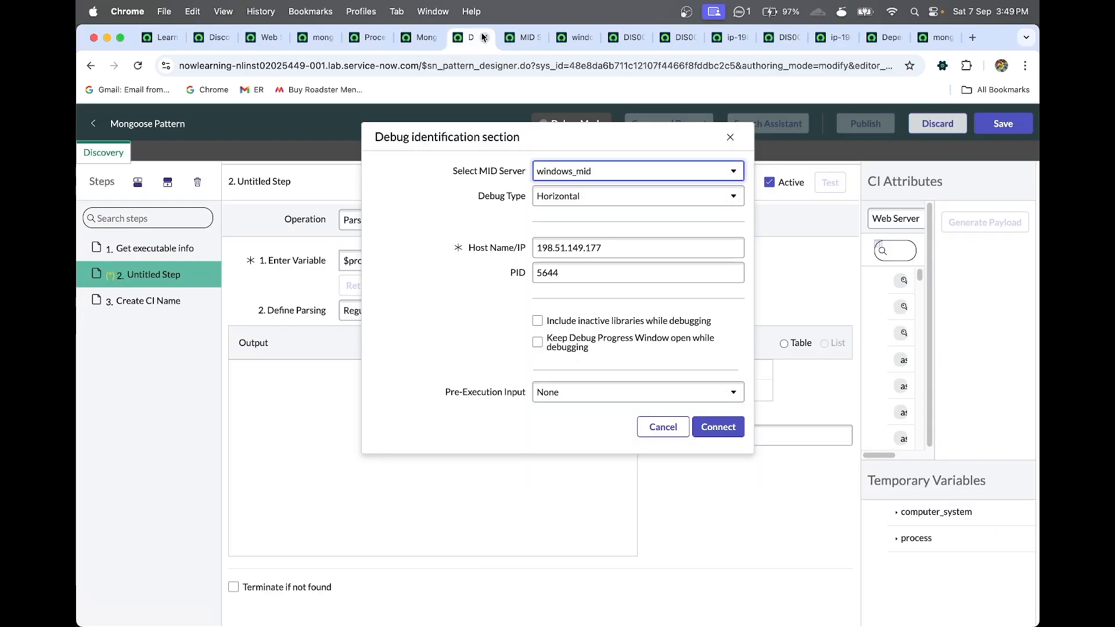
left_click(571, 276)
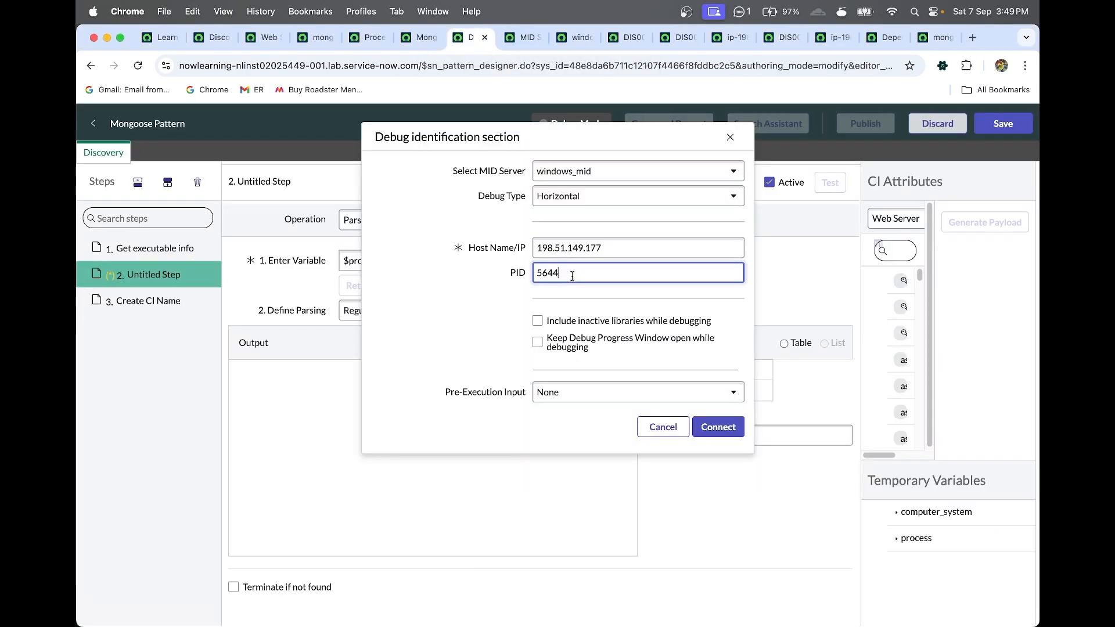
key("BackSpace")
key("BackSpace")
key("BackSpace")
key("BackSpace")
type("5116")
left_click(723, 427)
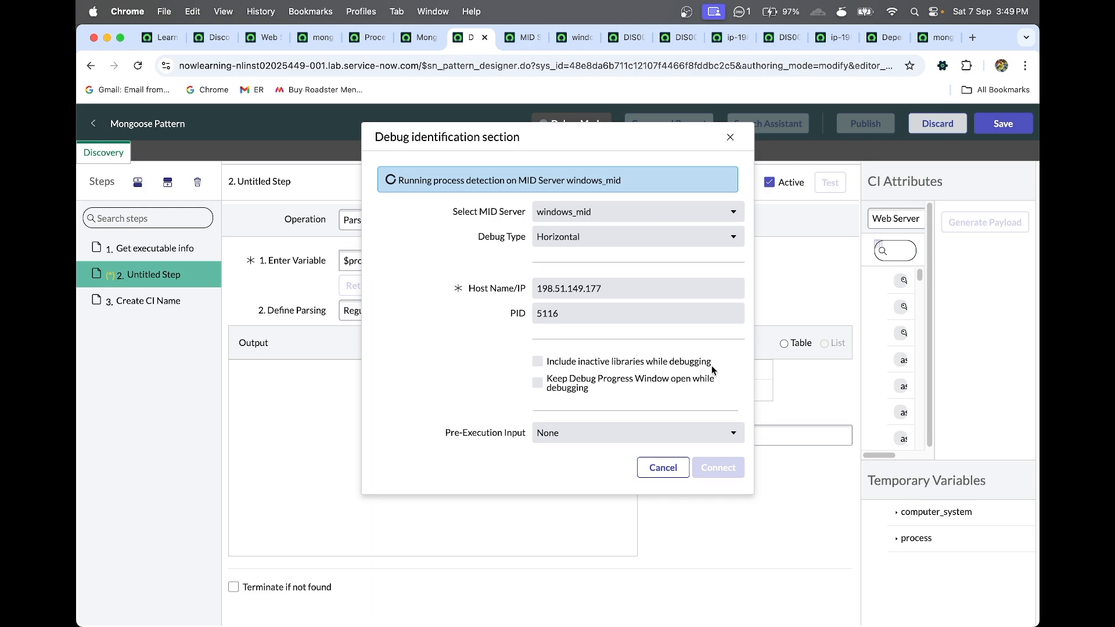
Set the Untitled Step's parsing method back to Regular Expression.
left_click(371, 37)
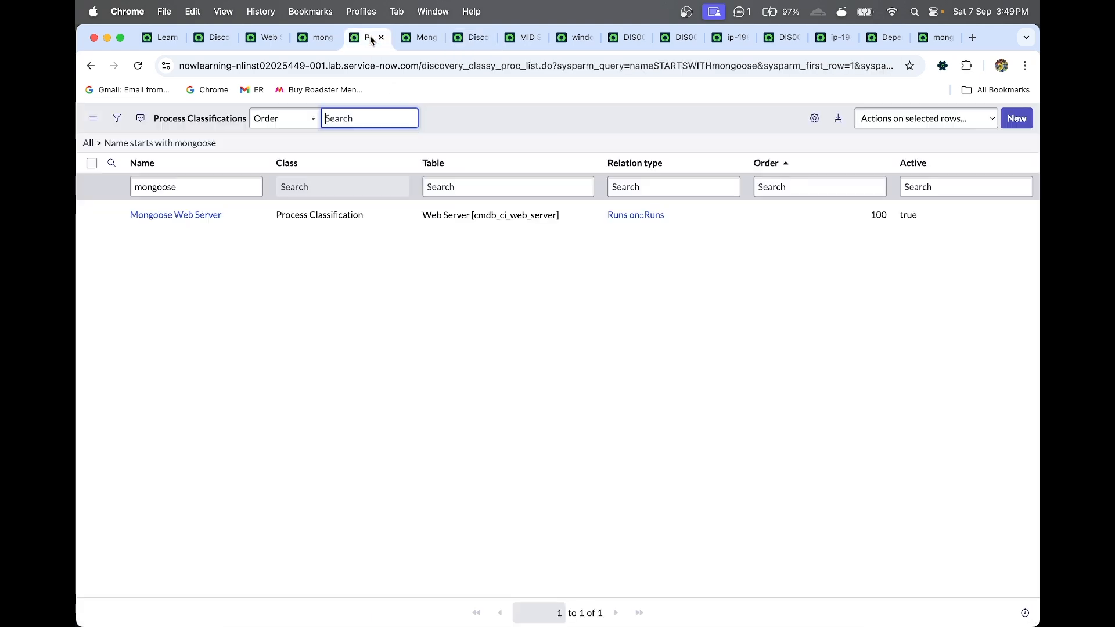
left_click(419, 37)
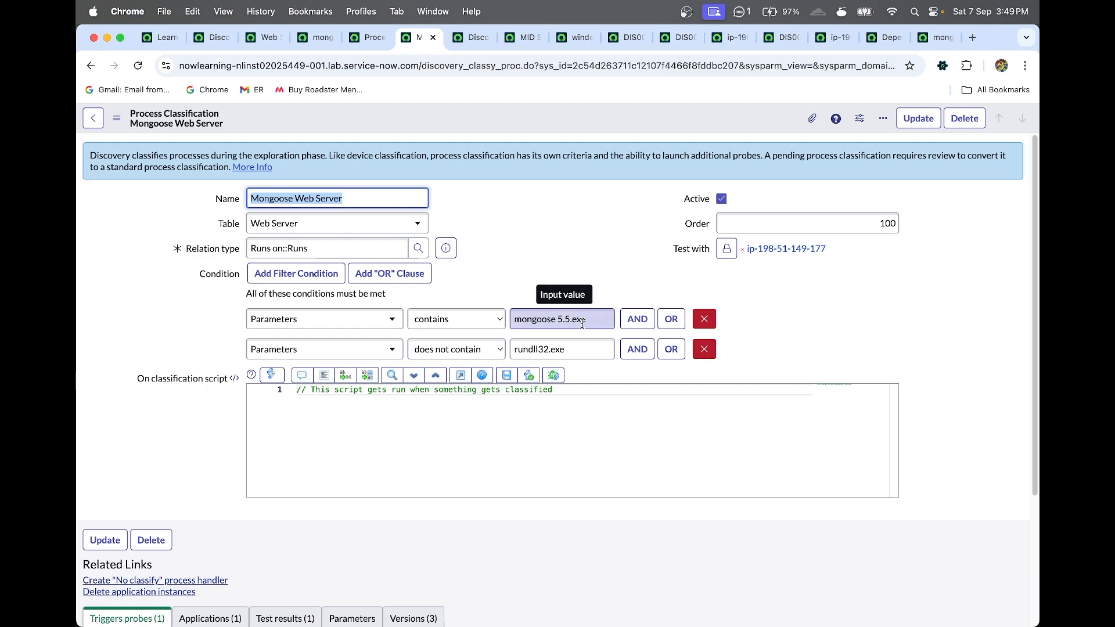
left_click(474, 37)
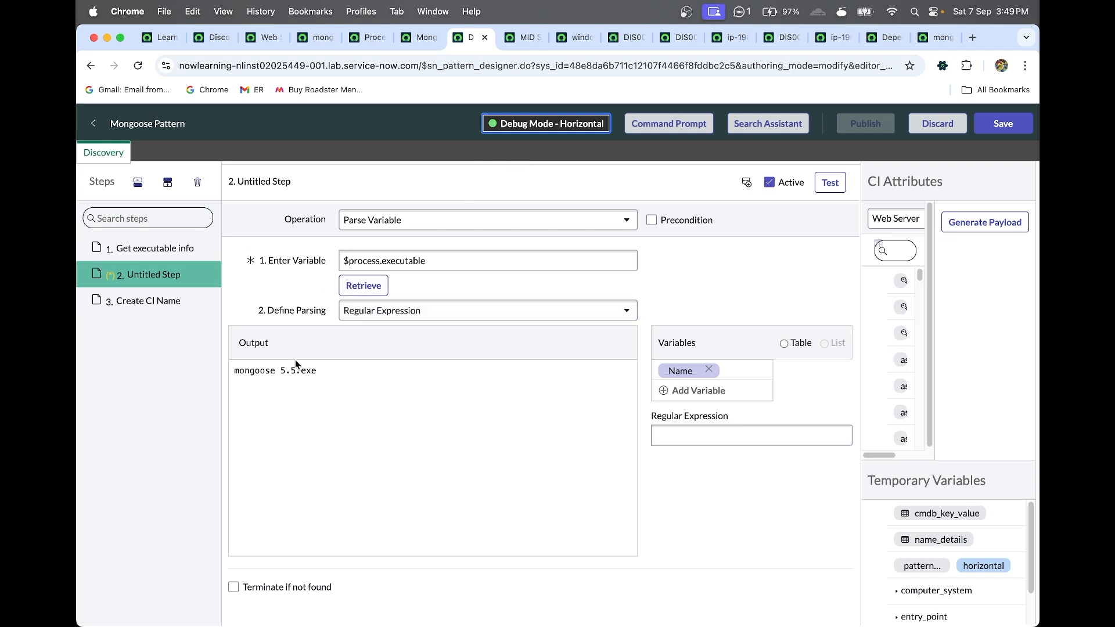
left_click(161, 251)
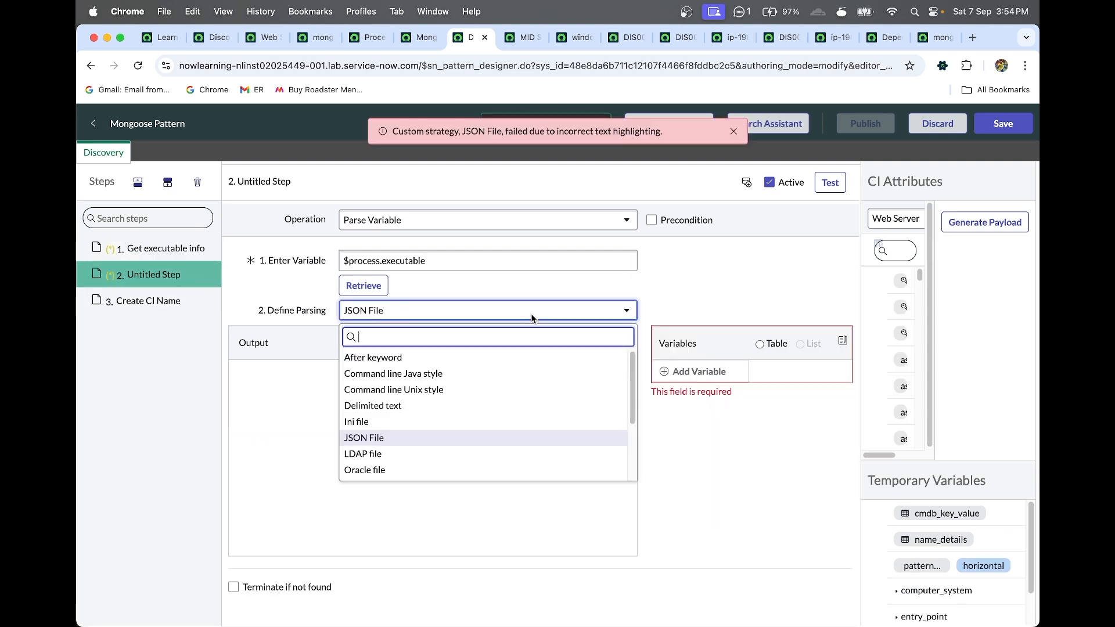
type("roce")
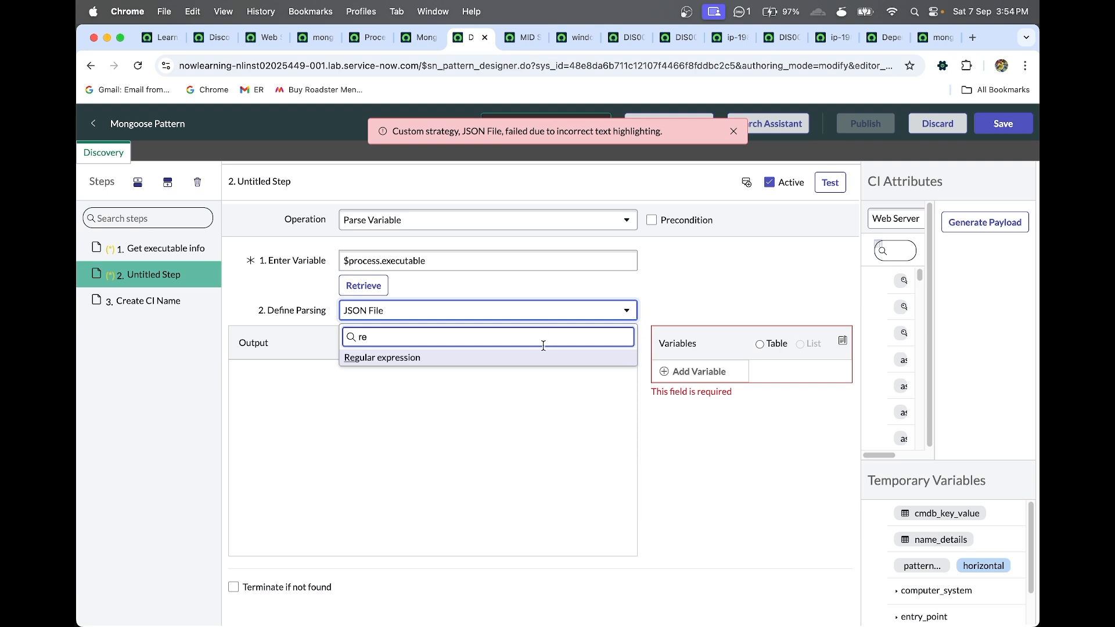
left_click(550, 357)
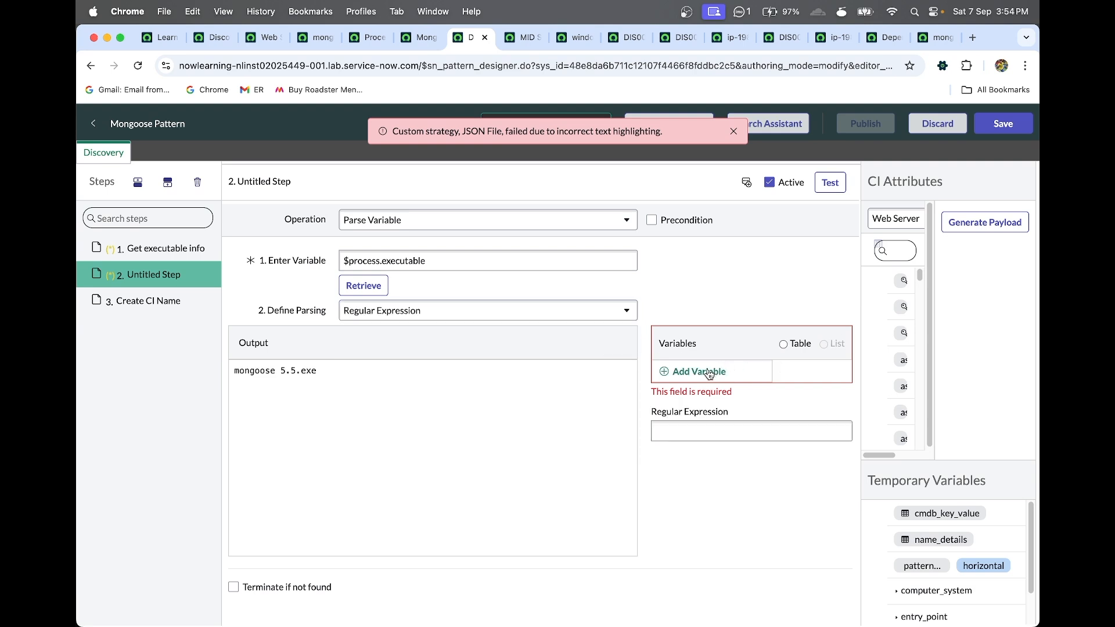
Add a variable to the Untitled Step and name it exec_version.
left_click(709, 373)
left_click(708, 370)
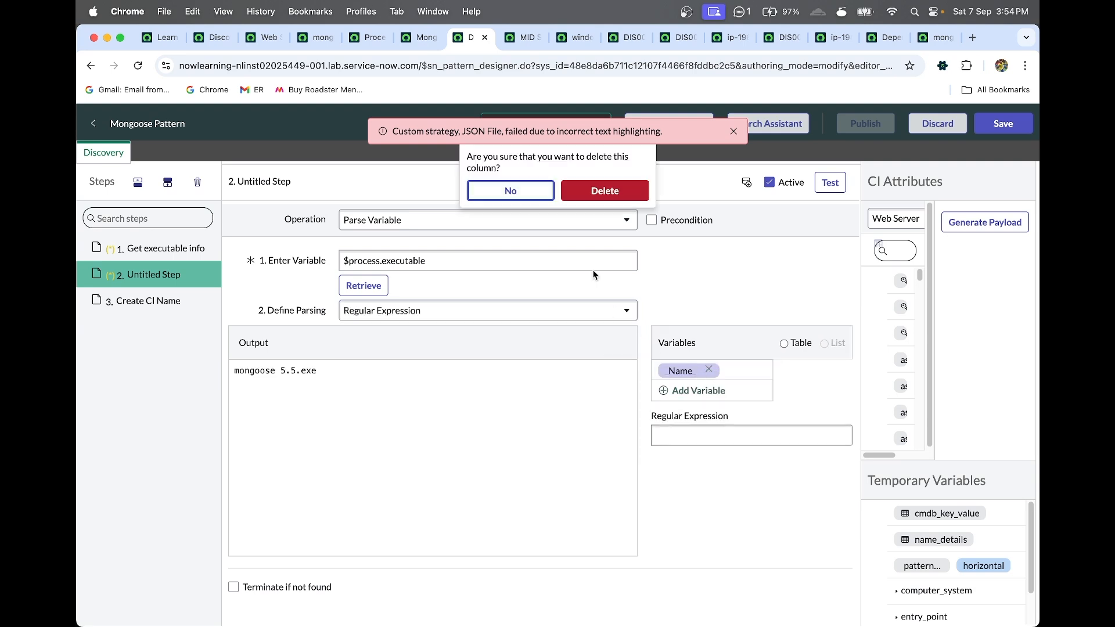
left_click(526, 192)
left_click(662, 370)
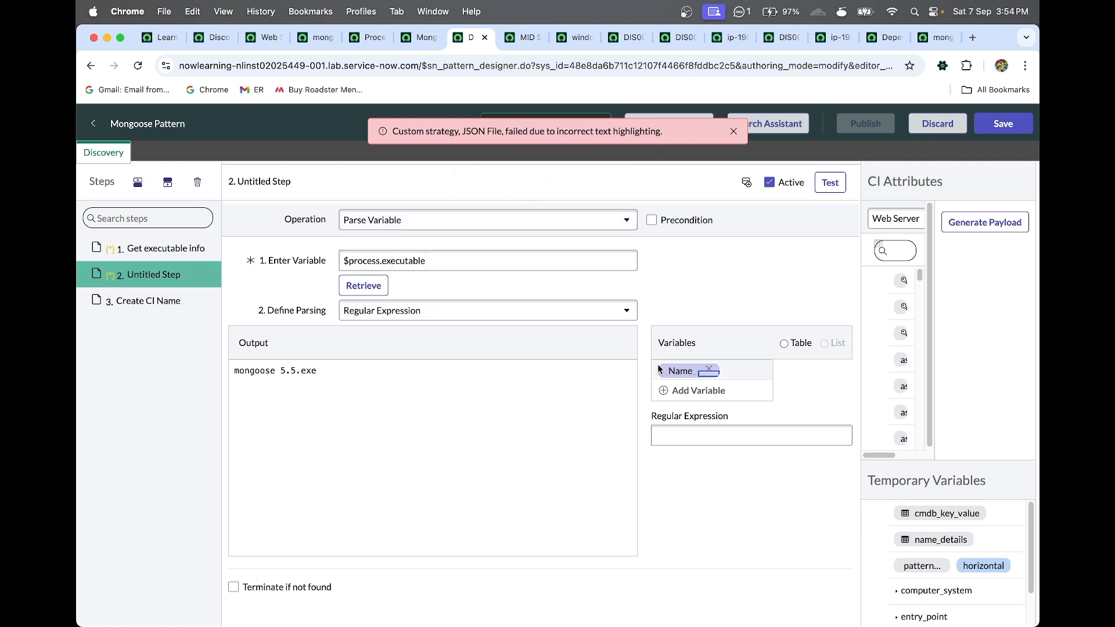
double_click(678, 372)
type("exec")
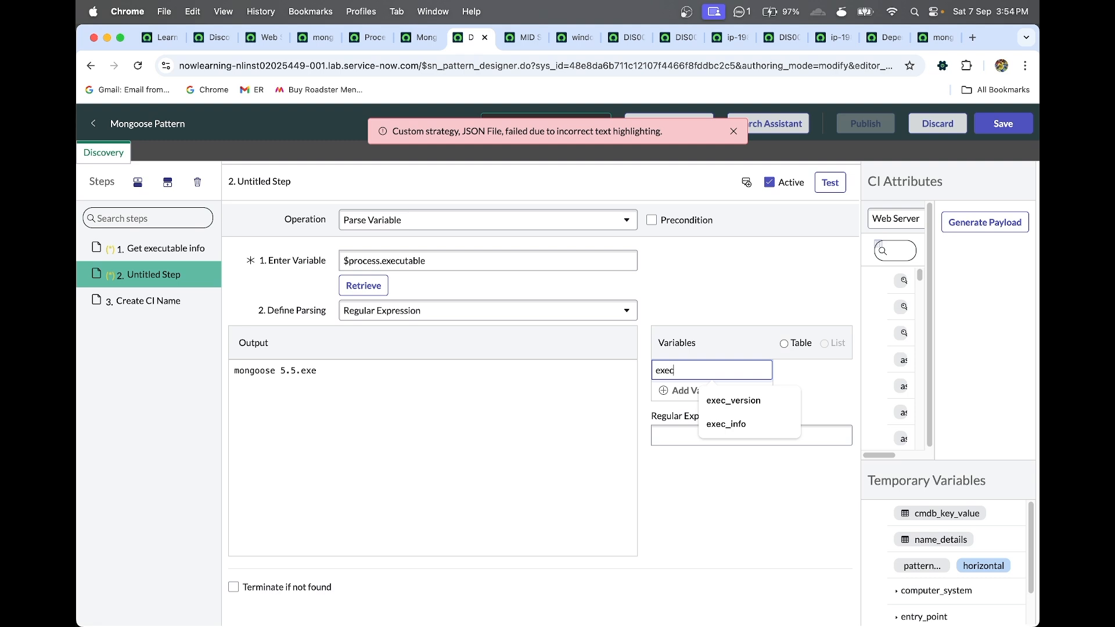
key("Down")
key("Return")
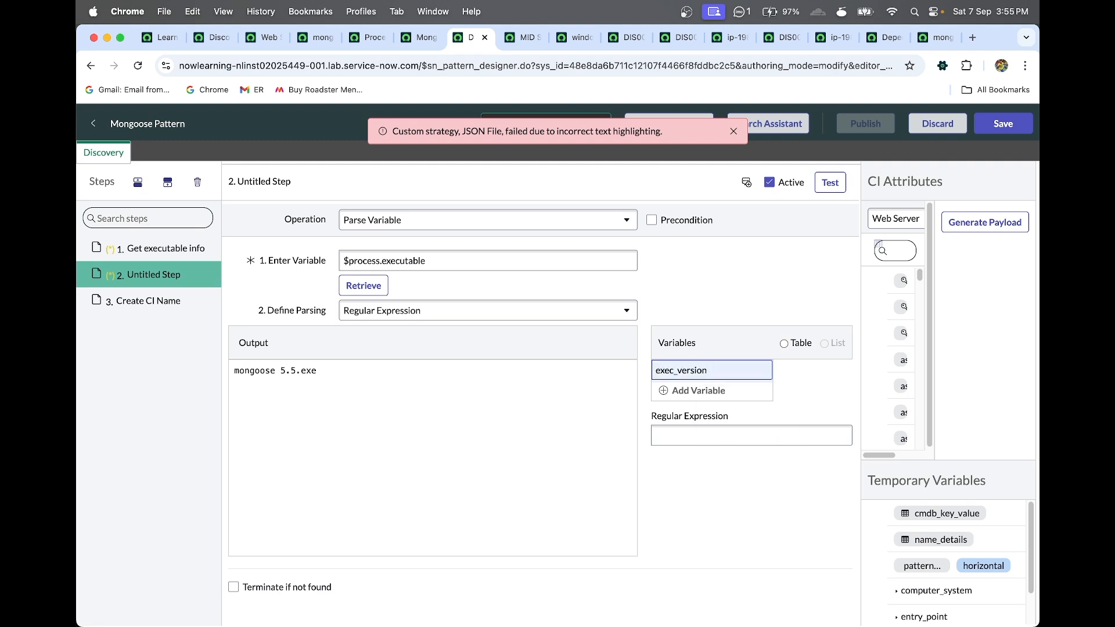
Enter the regular expression mongoose (\d.\d) for the step and test it.
left_click(729, 435)
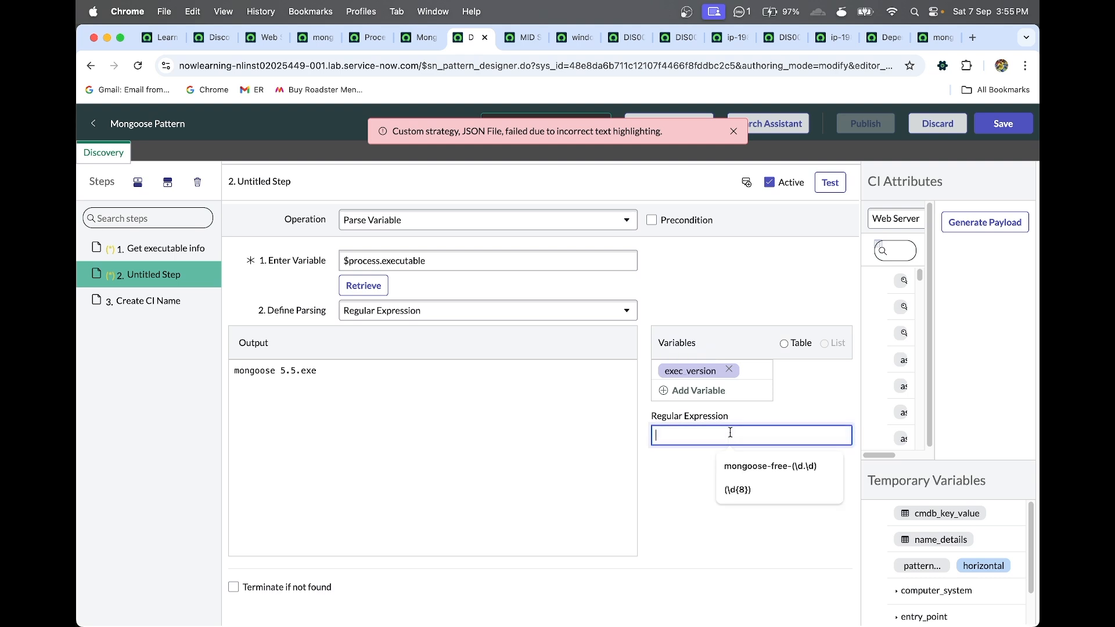
type("mongoose")
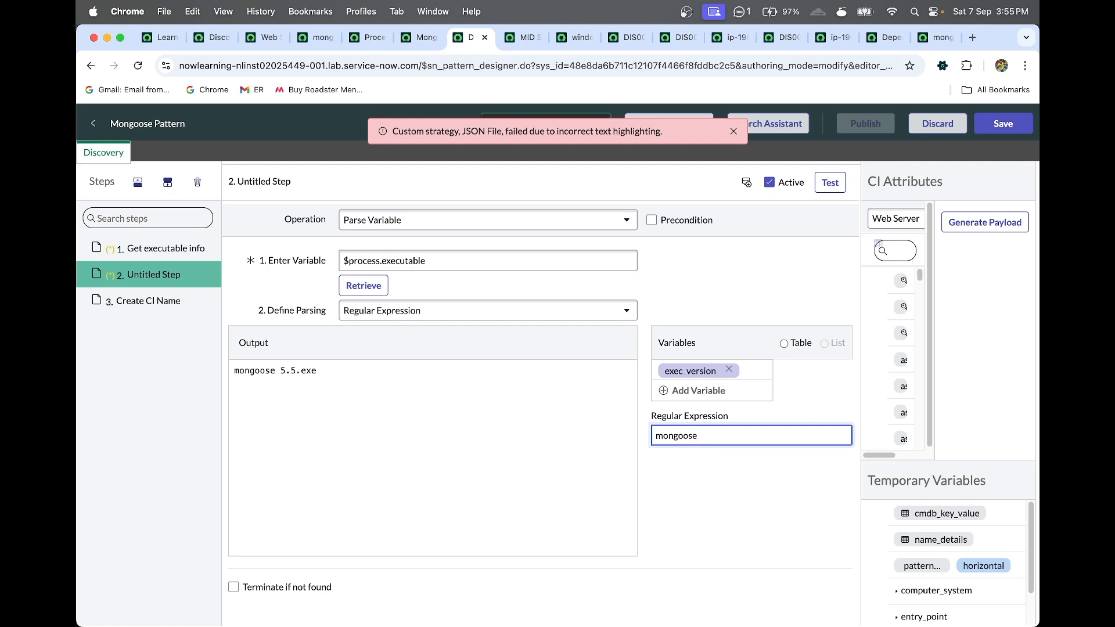
type(" ()")
type("\\")
type("d")
type(".\\d")
left_click(677, 463)
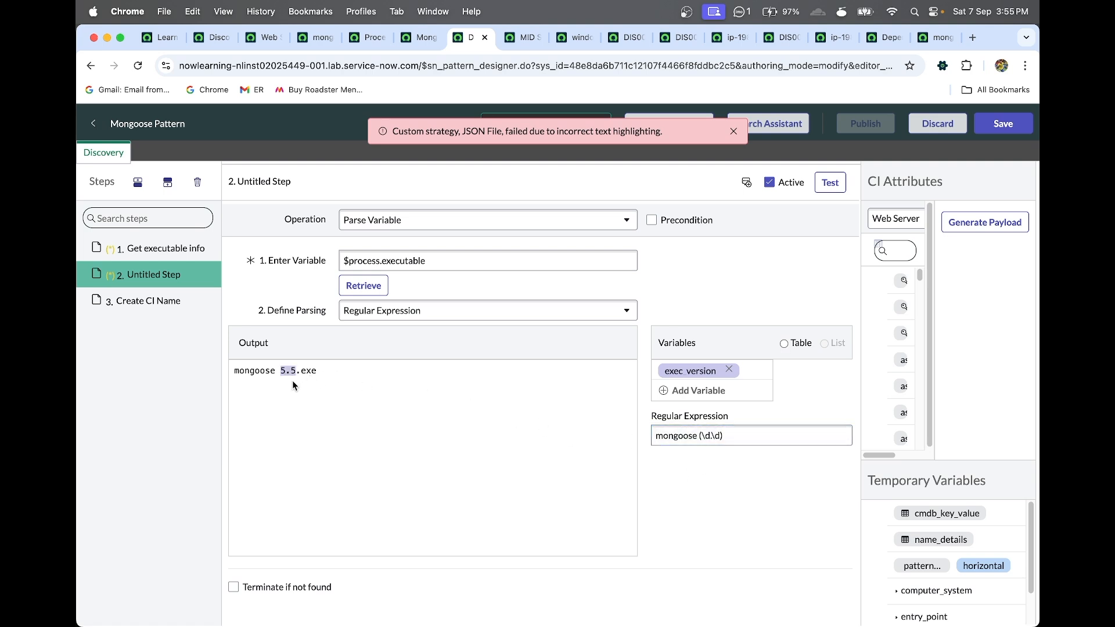
left_click(734, 131)
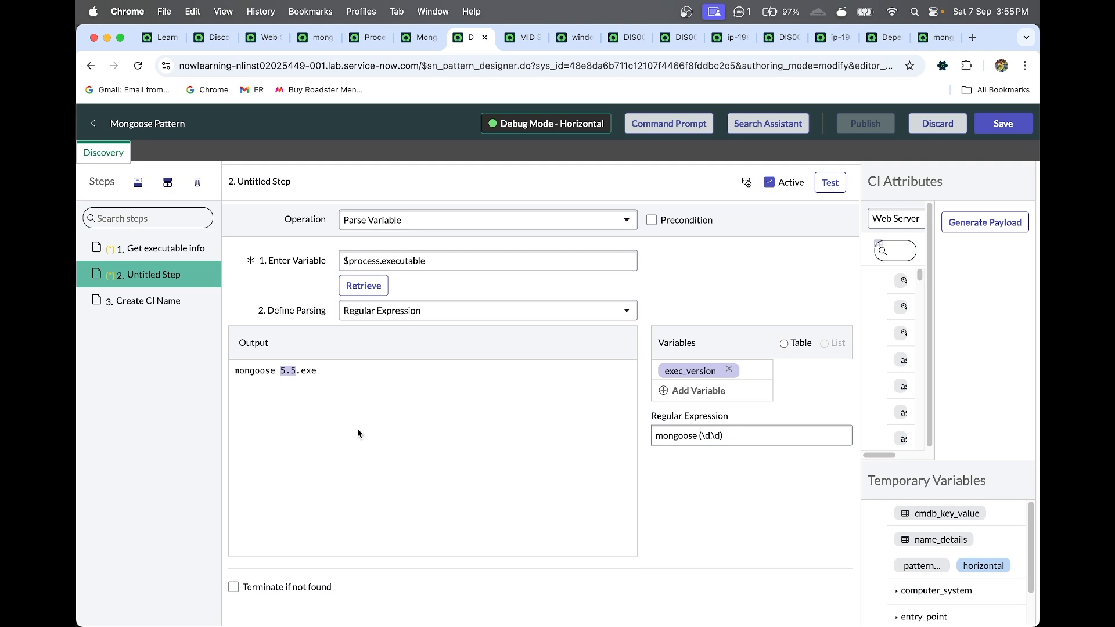
left_click(820, 193)
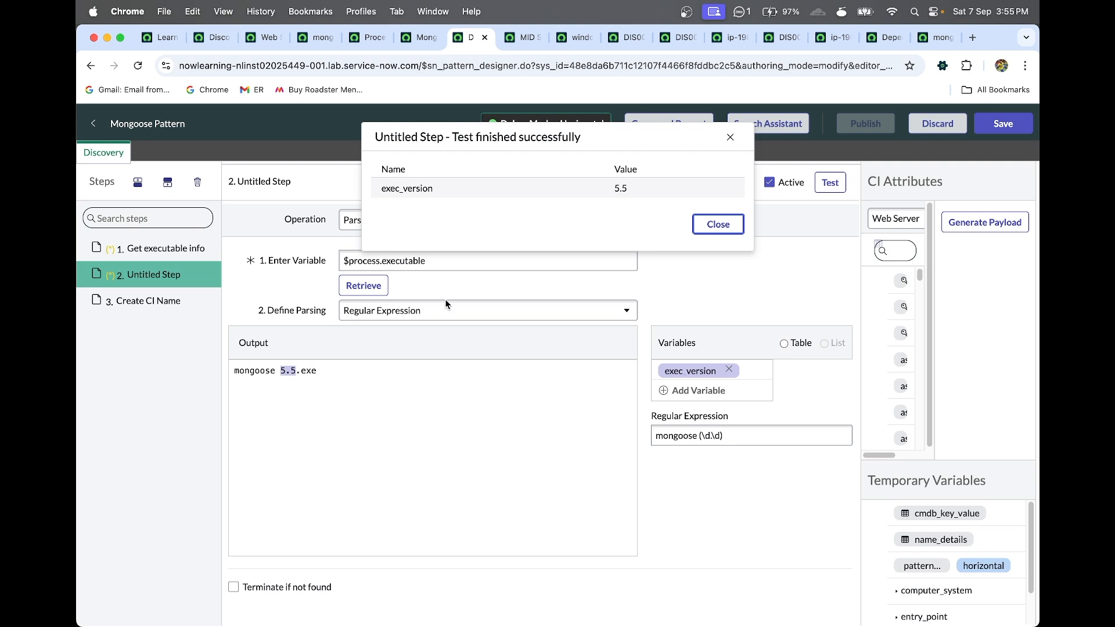
left_click(725, 224)
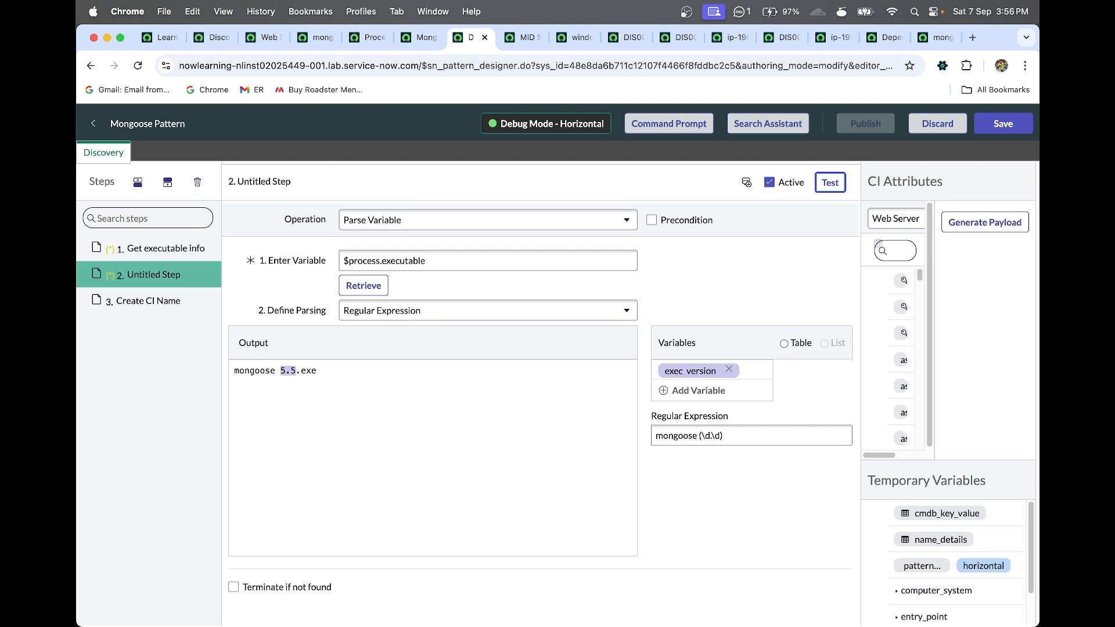
Rename the second step to Get executable version.
double_click(184, 274)
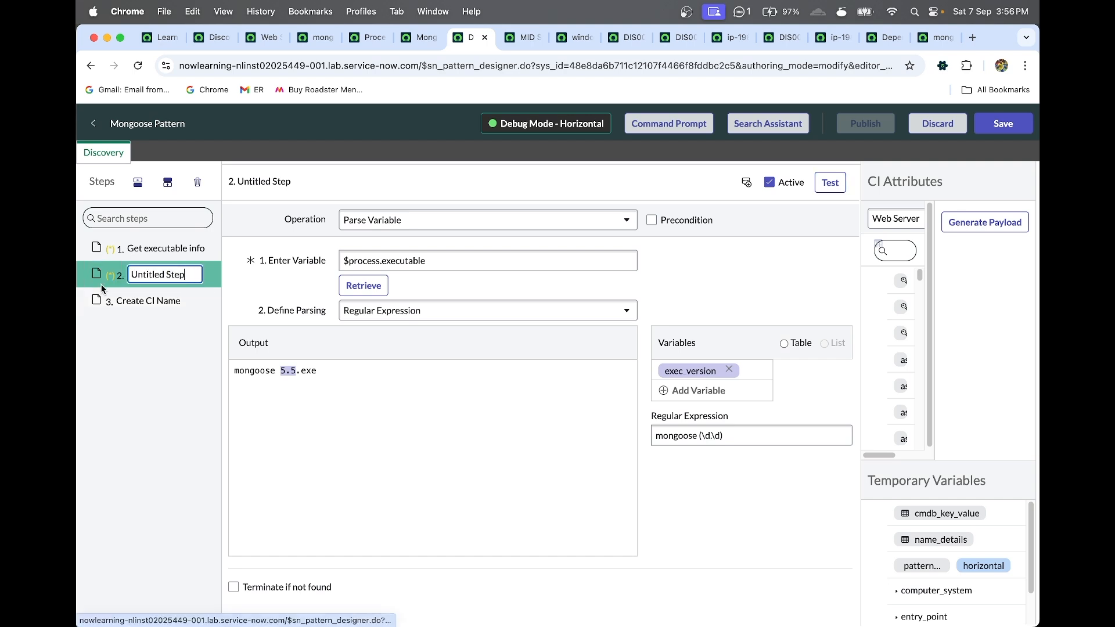
left_click_drag(187, 274, 130, 270)
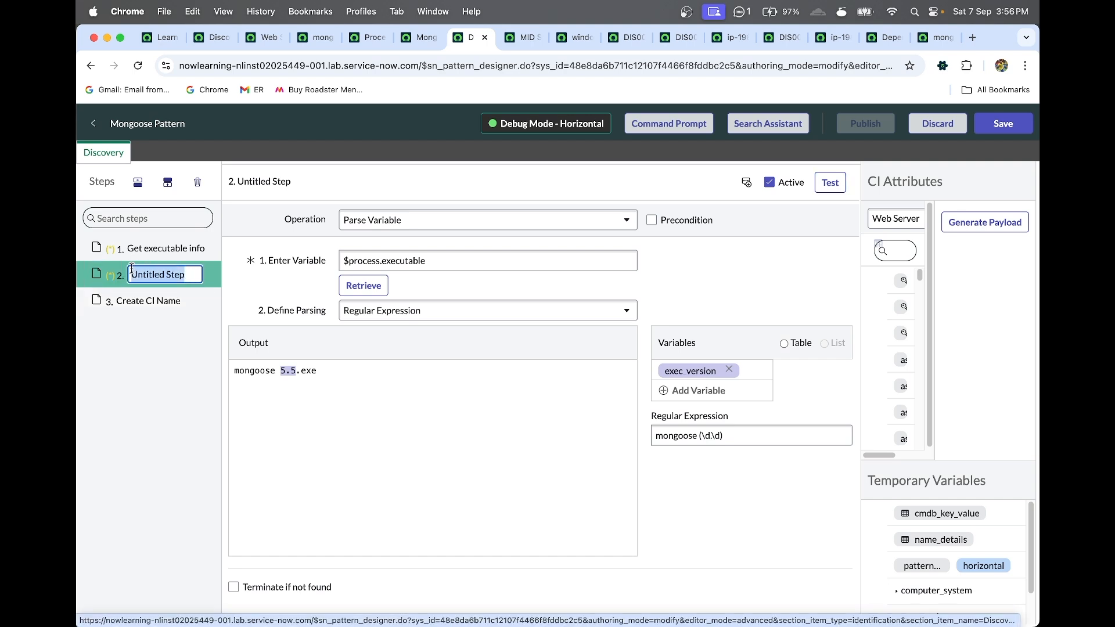
type("Get")
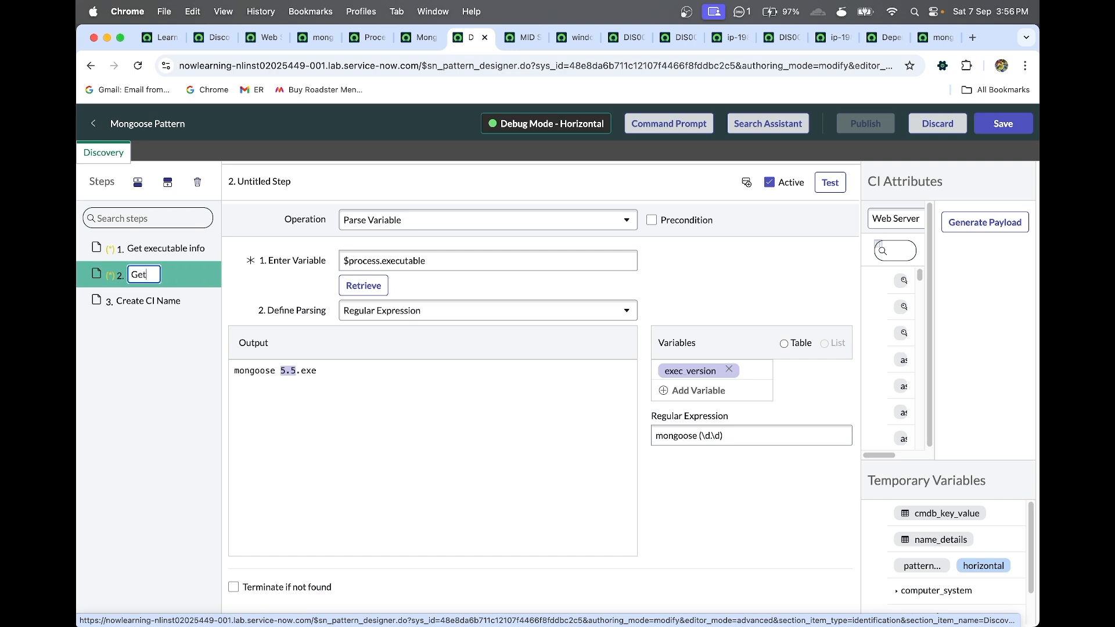
type(" executable version")
key("Return")
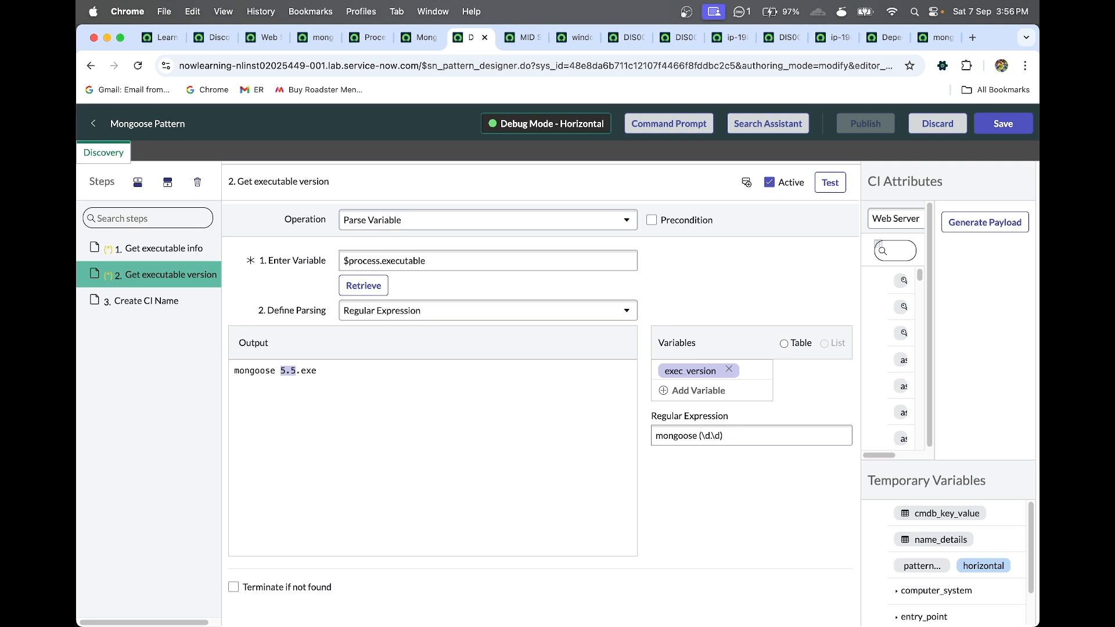
In the Create CI Name step, change the Target to $name_details.
left_click(168, 301)
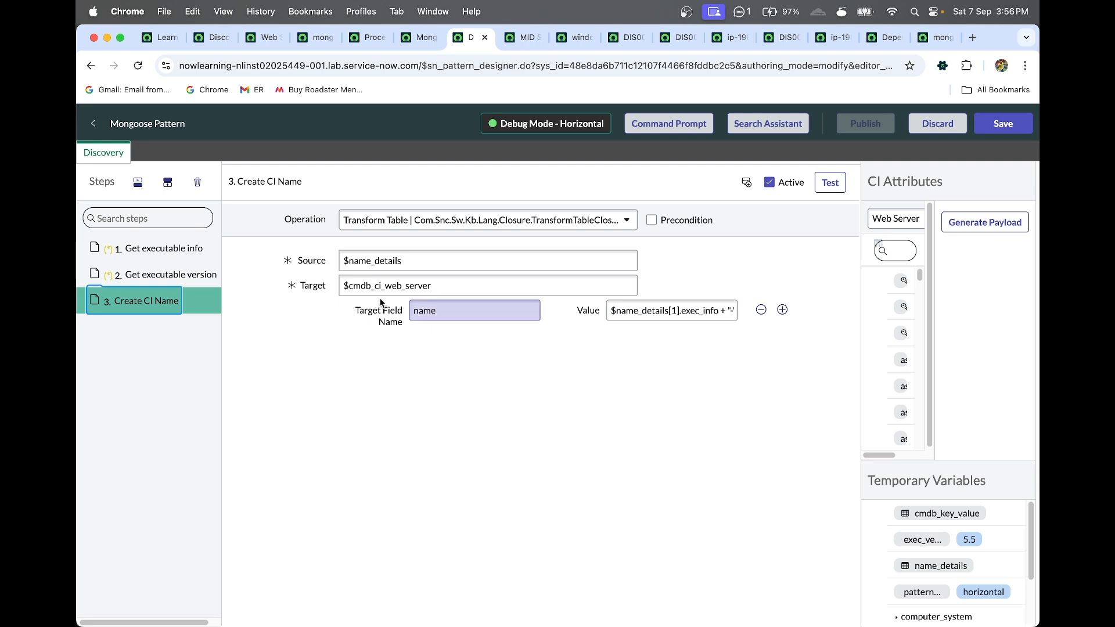
left_click_drag(446, 289, 321, 291)
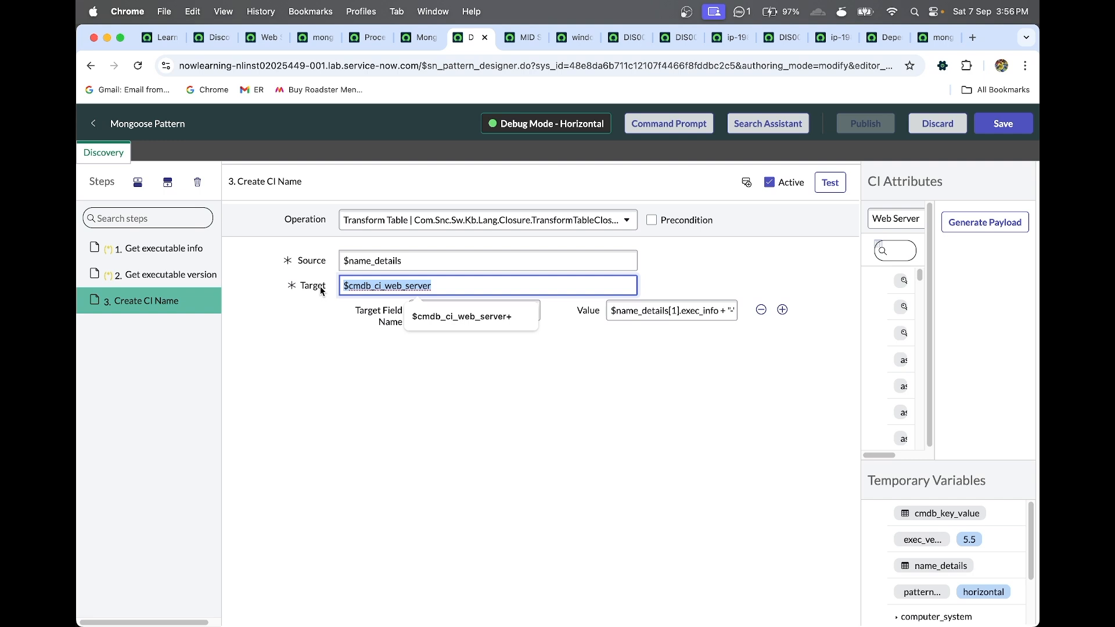
type("$")
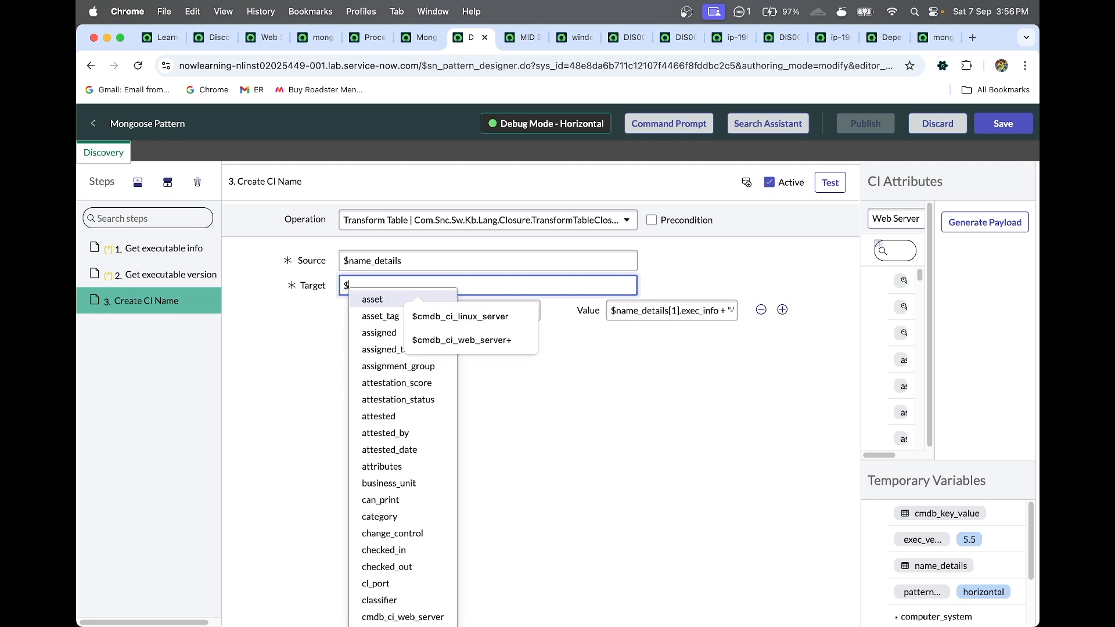
type("nam")
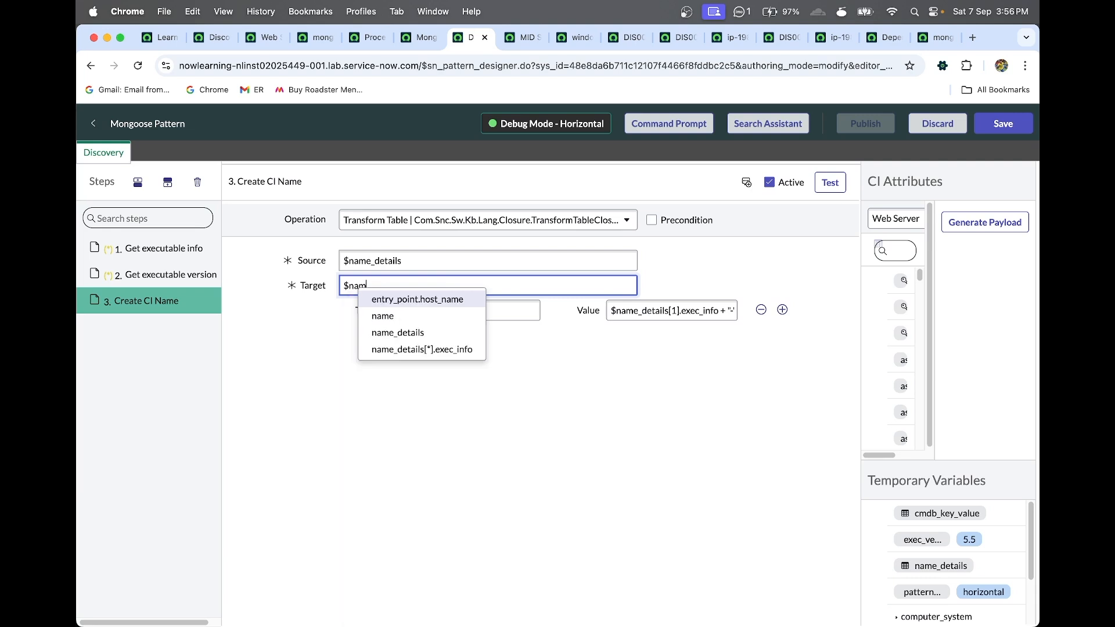
type("e")
key("Down")
key("Down")
key("Return")
type("+")
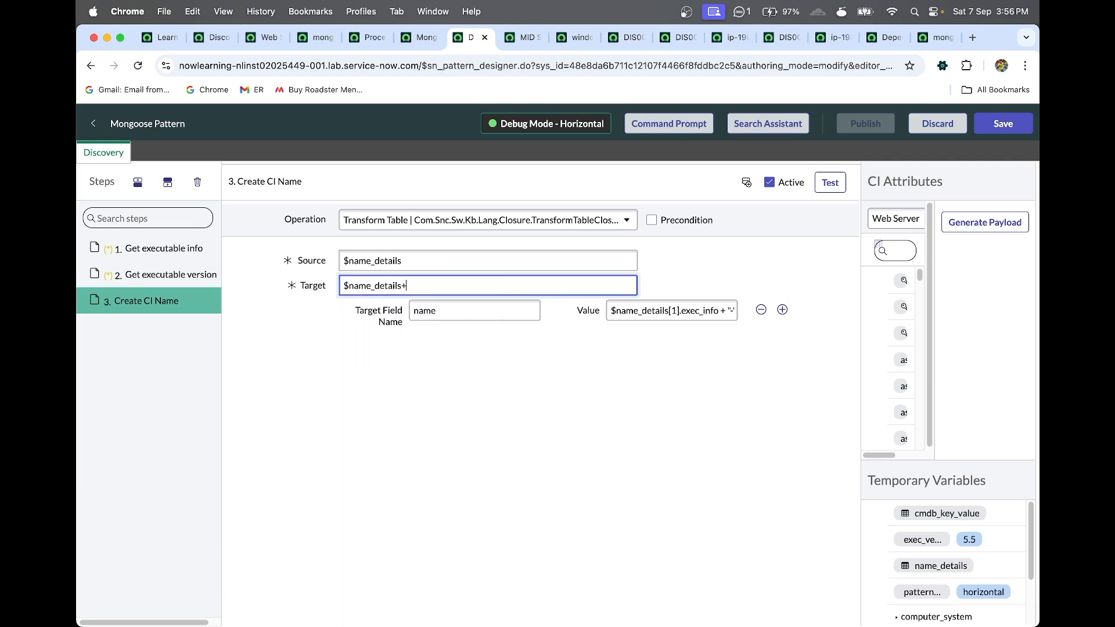
key("BackSpace")
In Create CI Name, add a second target field named version with value $exec_version, then test the step.
left_click(782, 311)
left_click(447, 339)
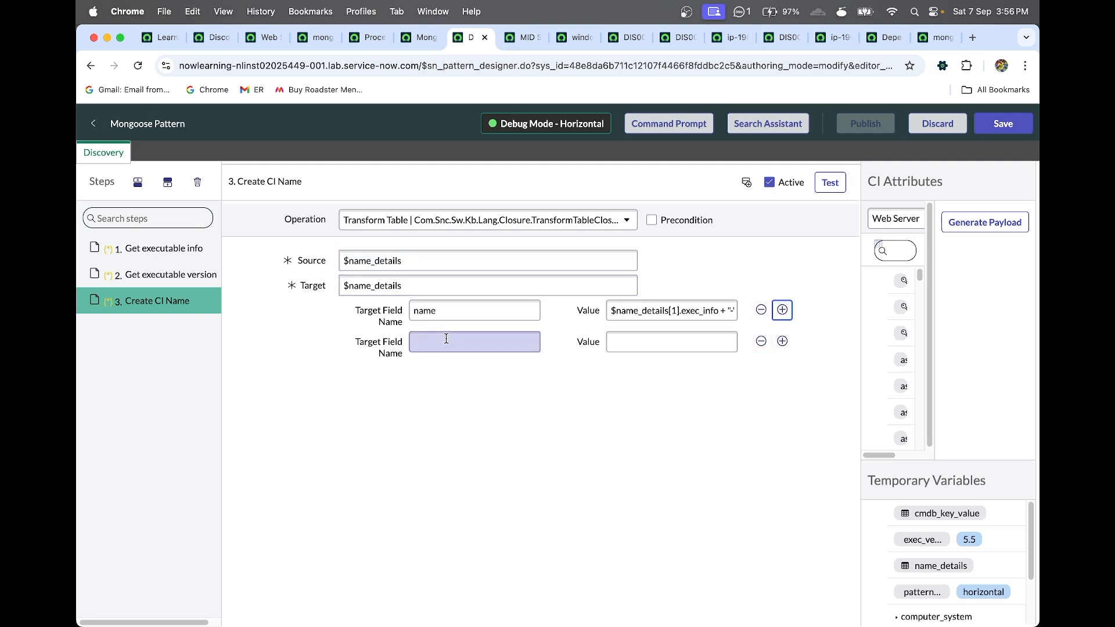
type("ve")
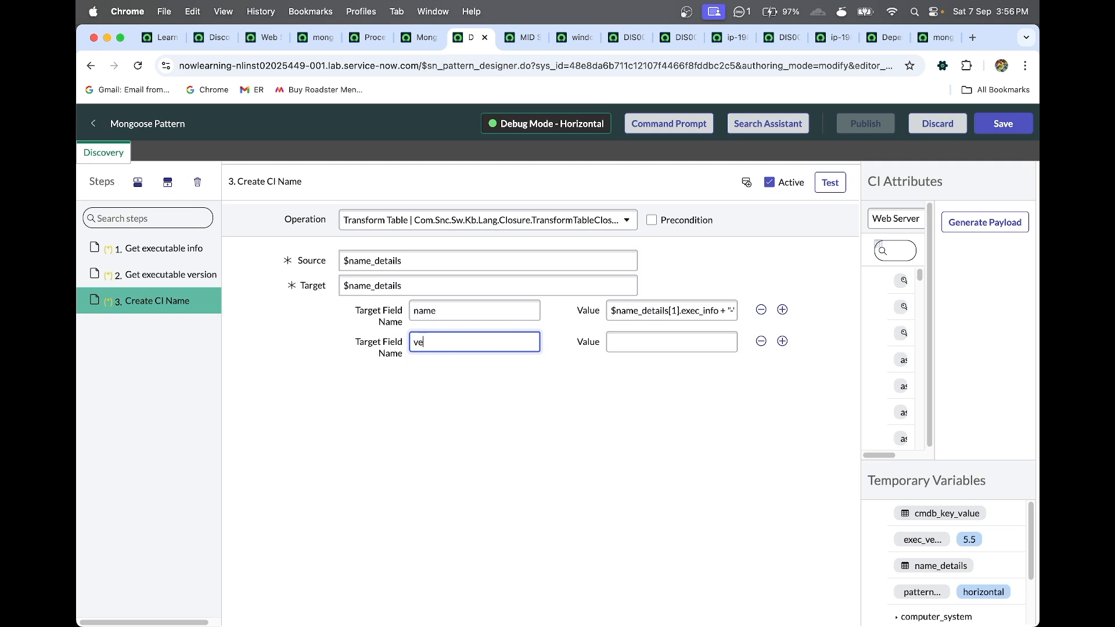
type("rsion")
key("Tab")
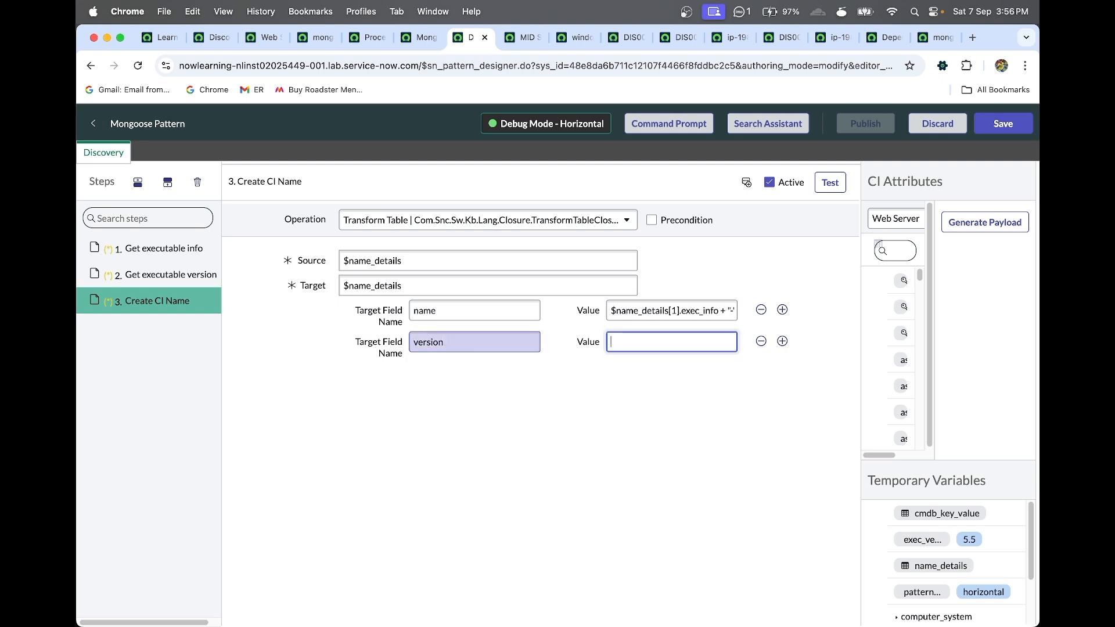
type("$")
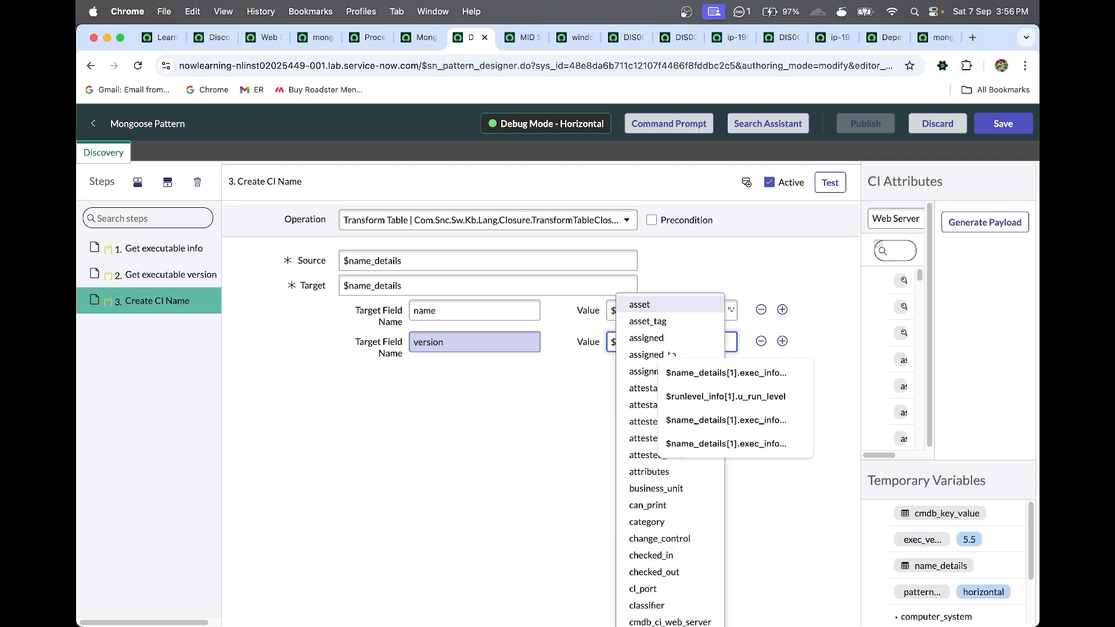
type("exec")
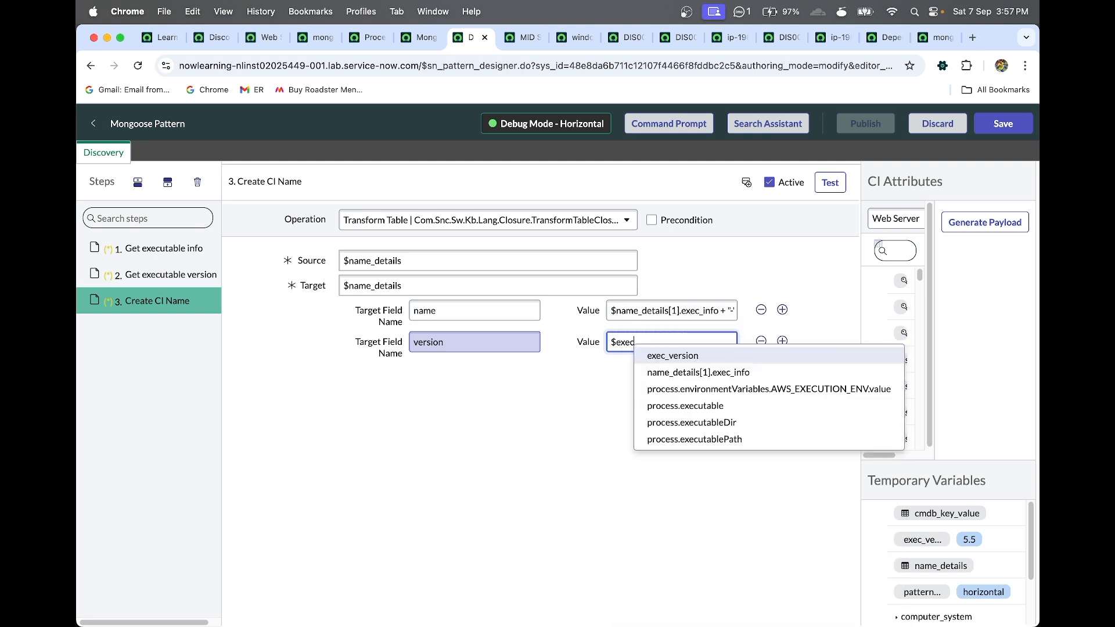
key("Return")
type("+")
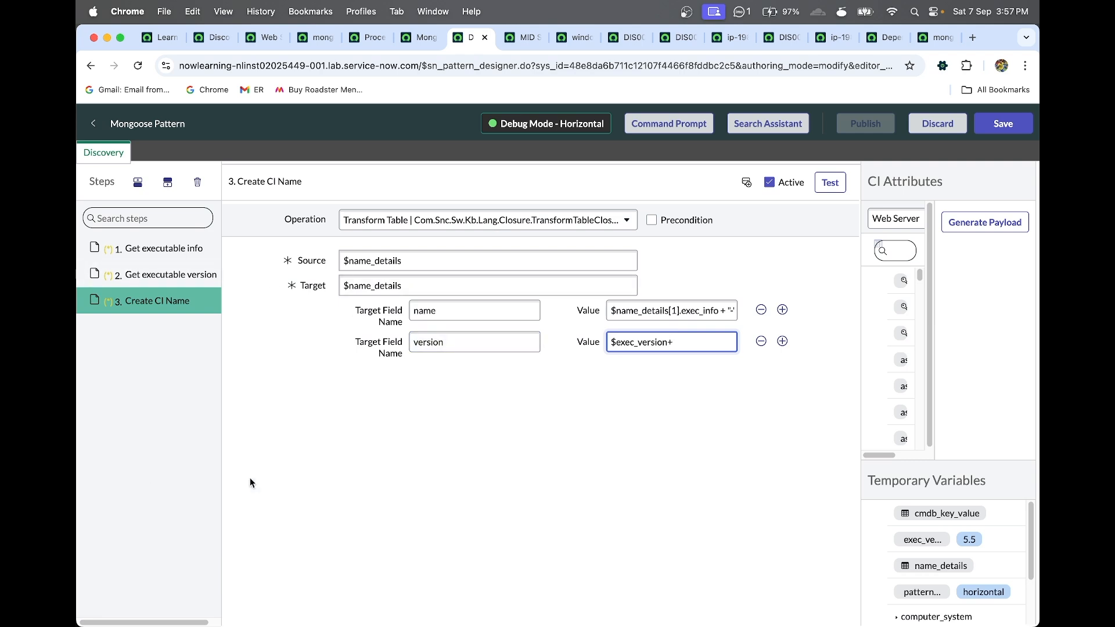
key("BackSpace")
left_click(549, 388)
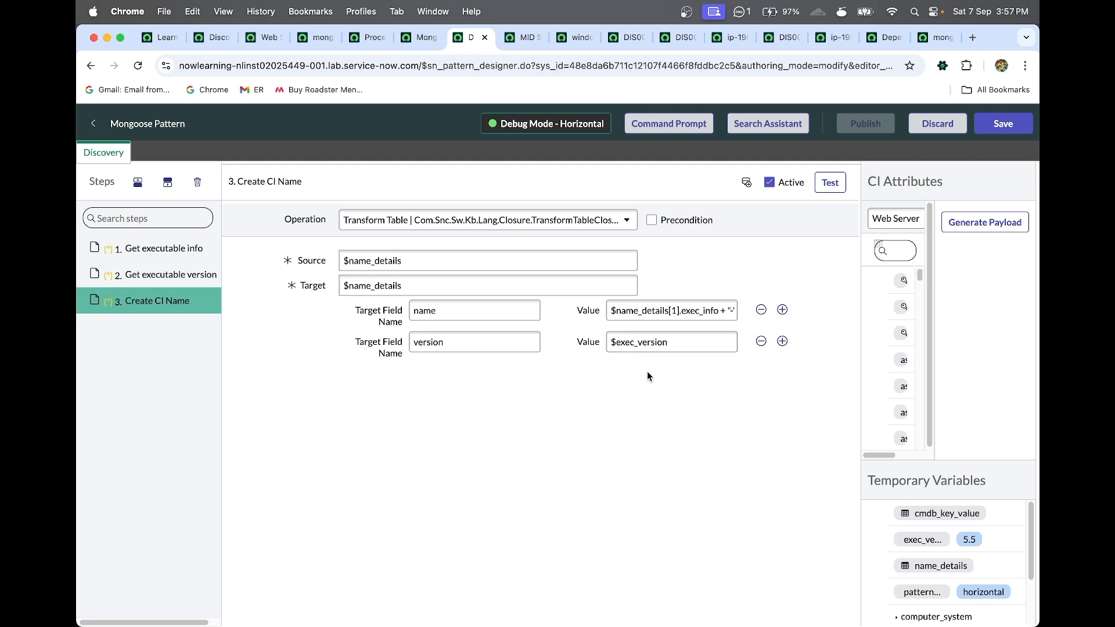
left_click(830, 187)
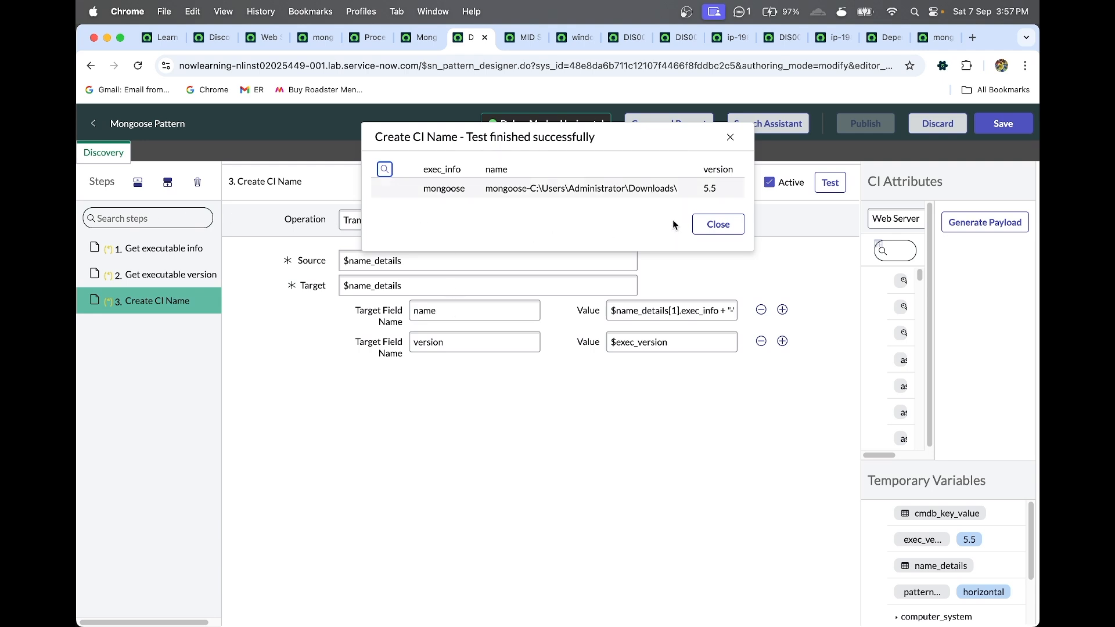
left_click(718, 224)
Add a new step below Create CI Name and name it get more process information.
right_click(193, 308)
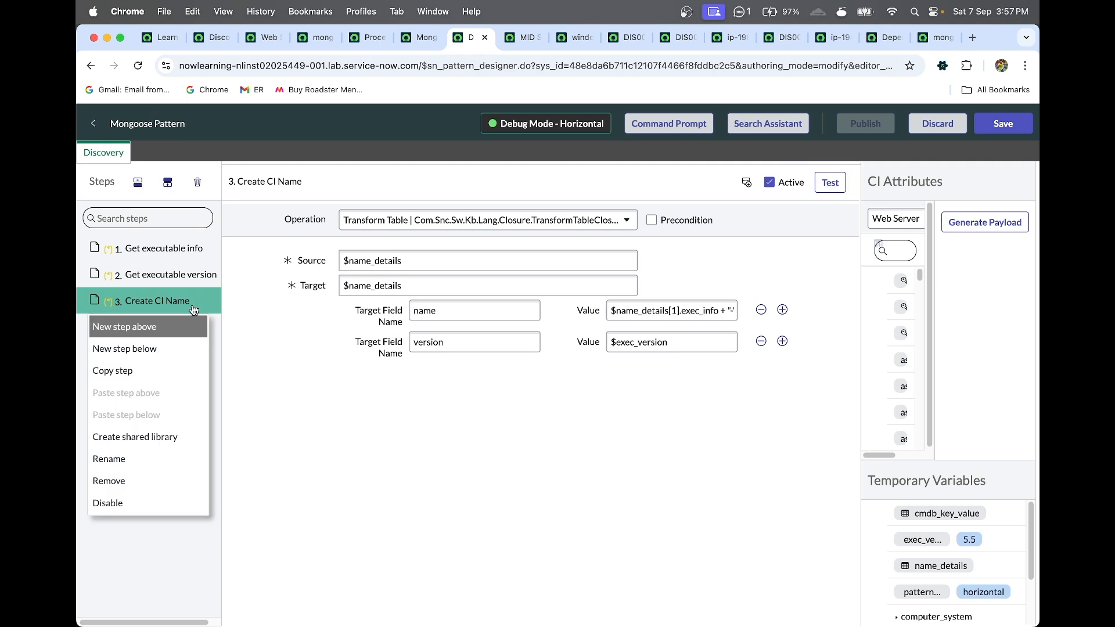
left_click(143, 350)
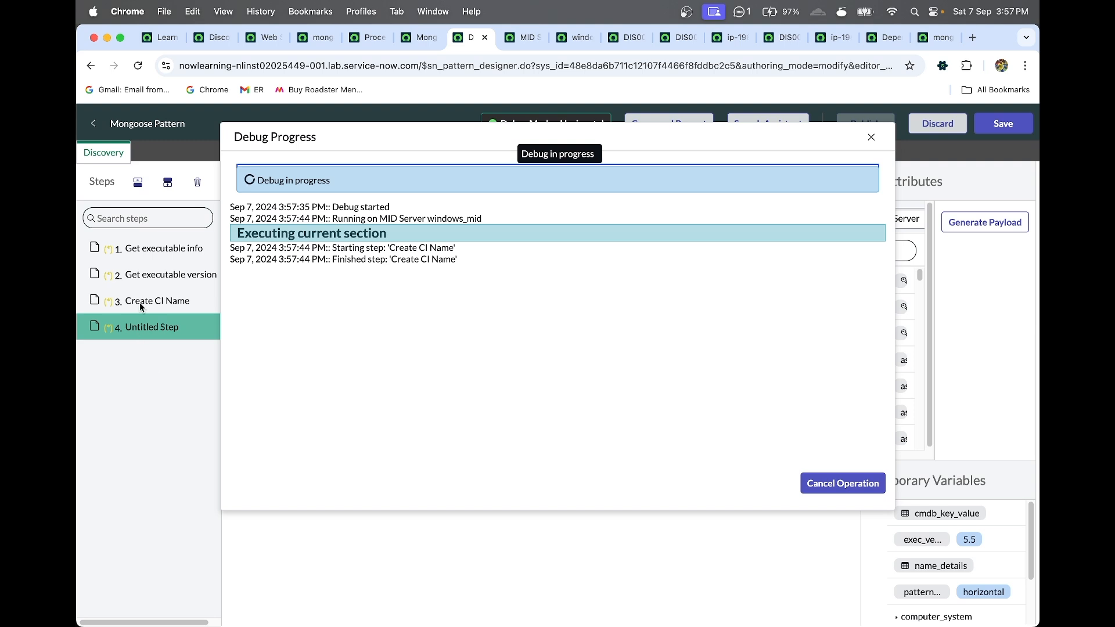
double_click(172, 334)
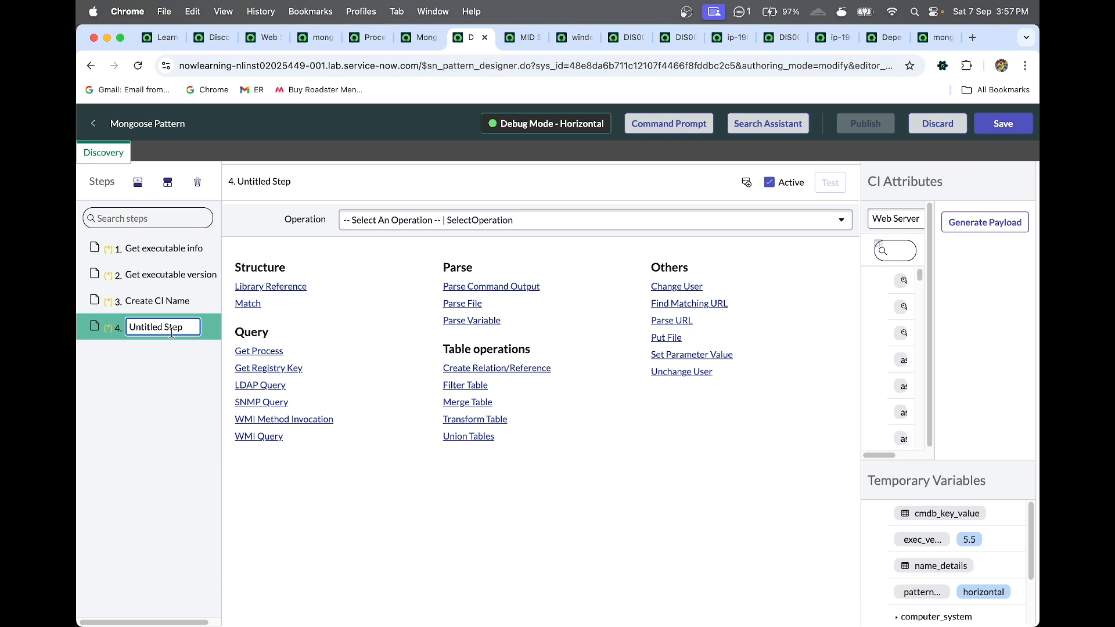
key("Return")
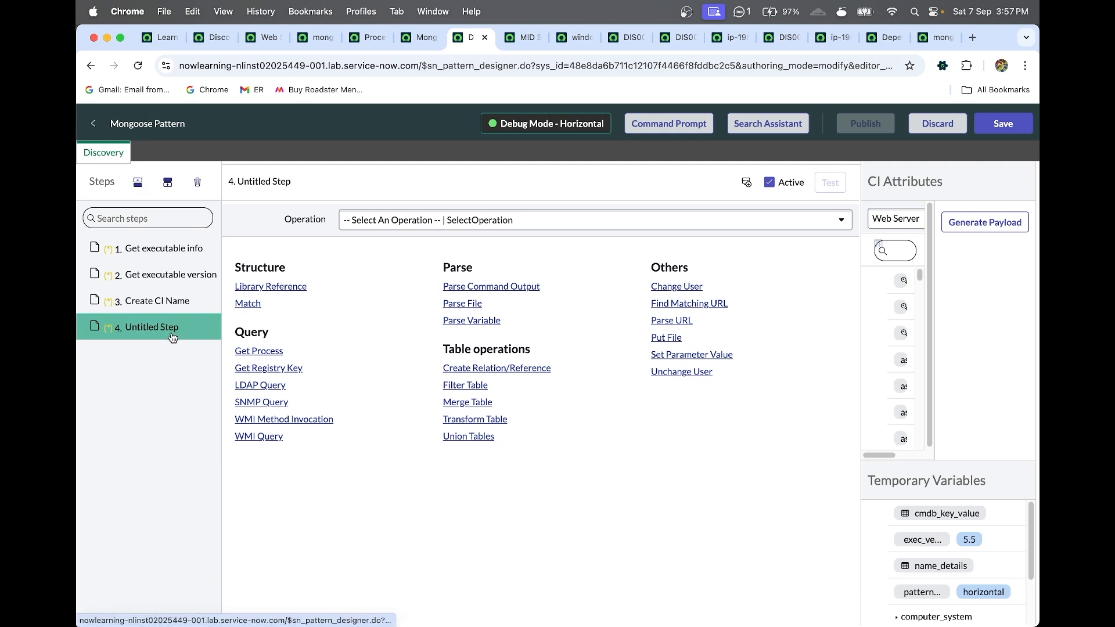
double_click(179, 326)
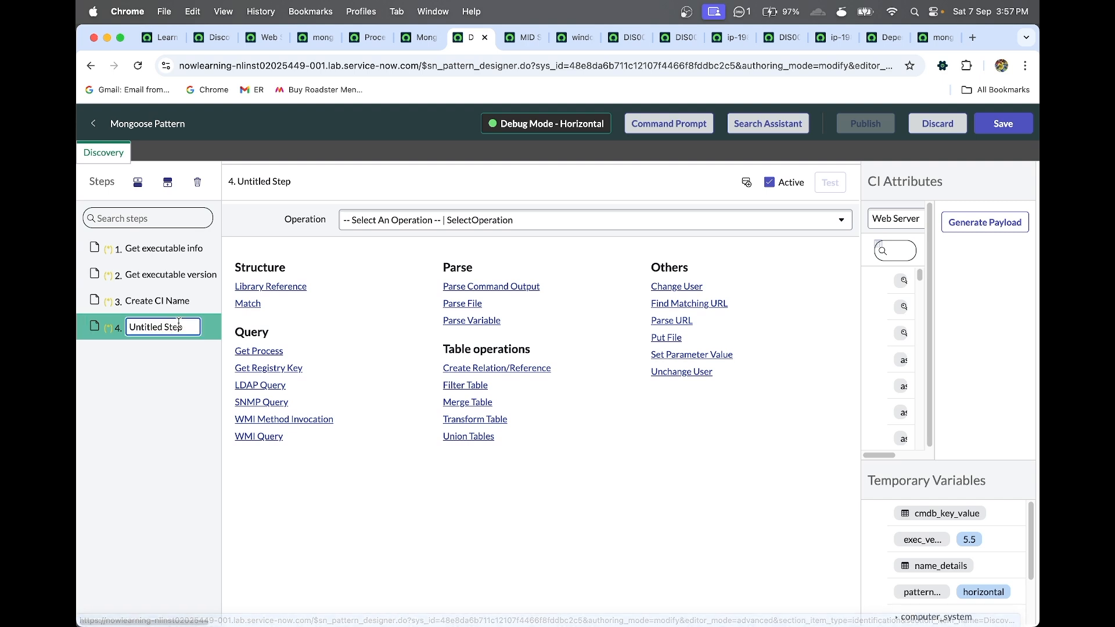
key("super+a")
type("get")
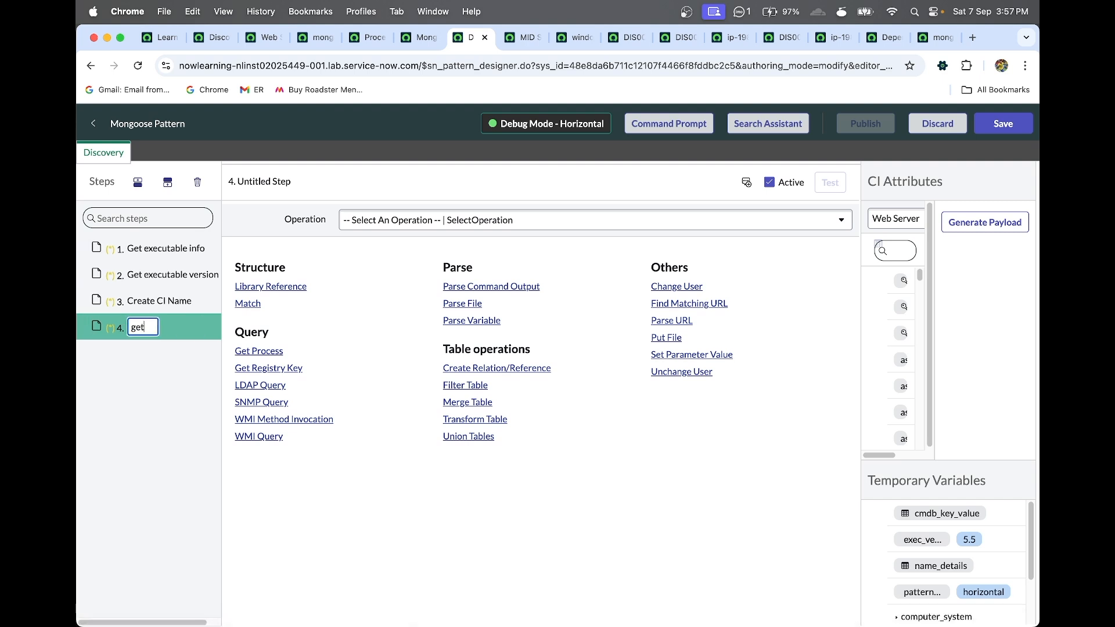
type(" more proce")
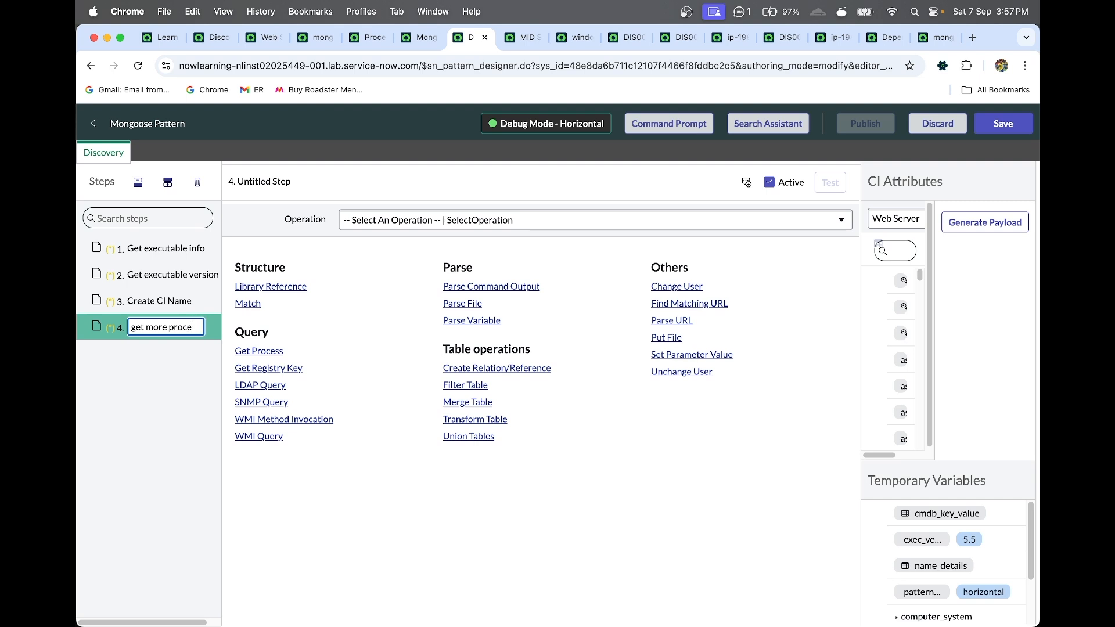
type("ss information")
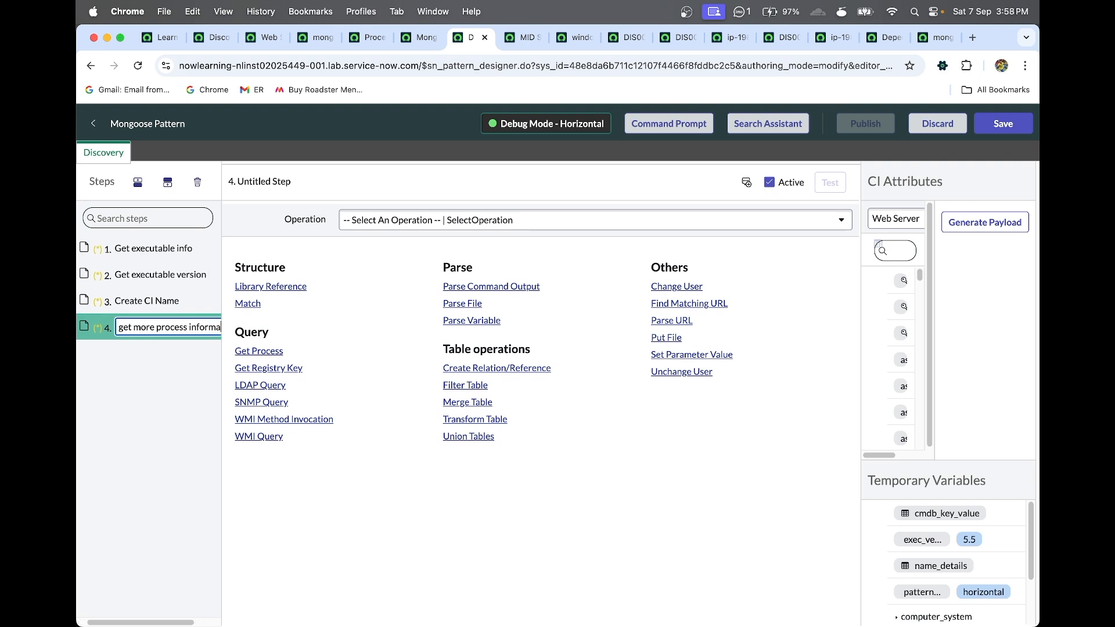
key("Return")
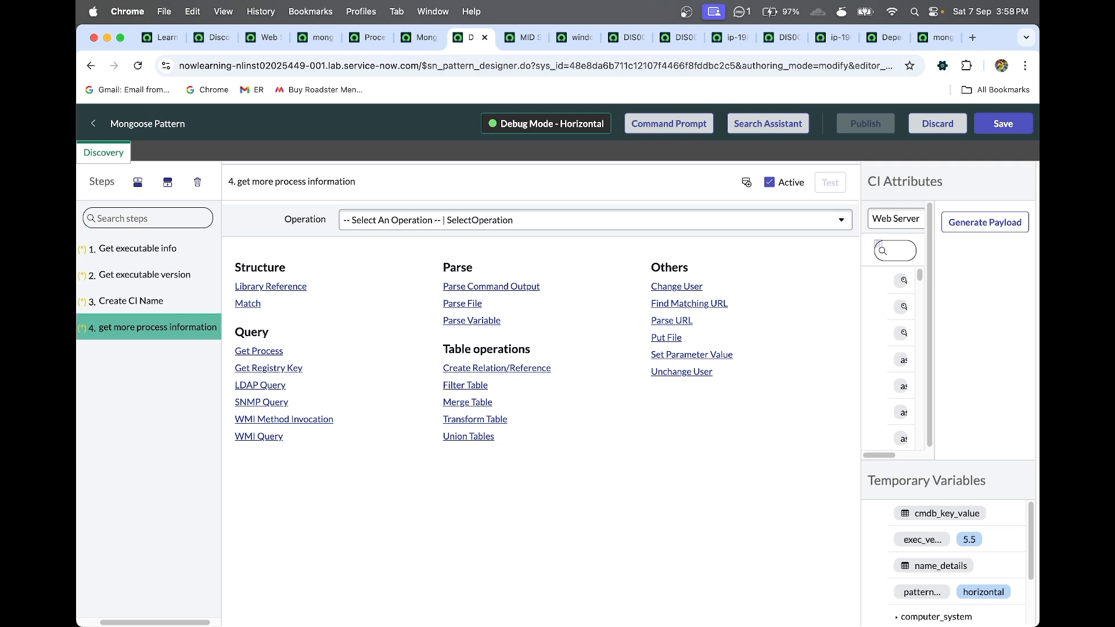
Set the new step's operation to WMI Query and switch it to advanced mode.
right_click(417, 224)
left_click(384, 247)
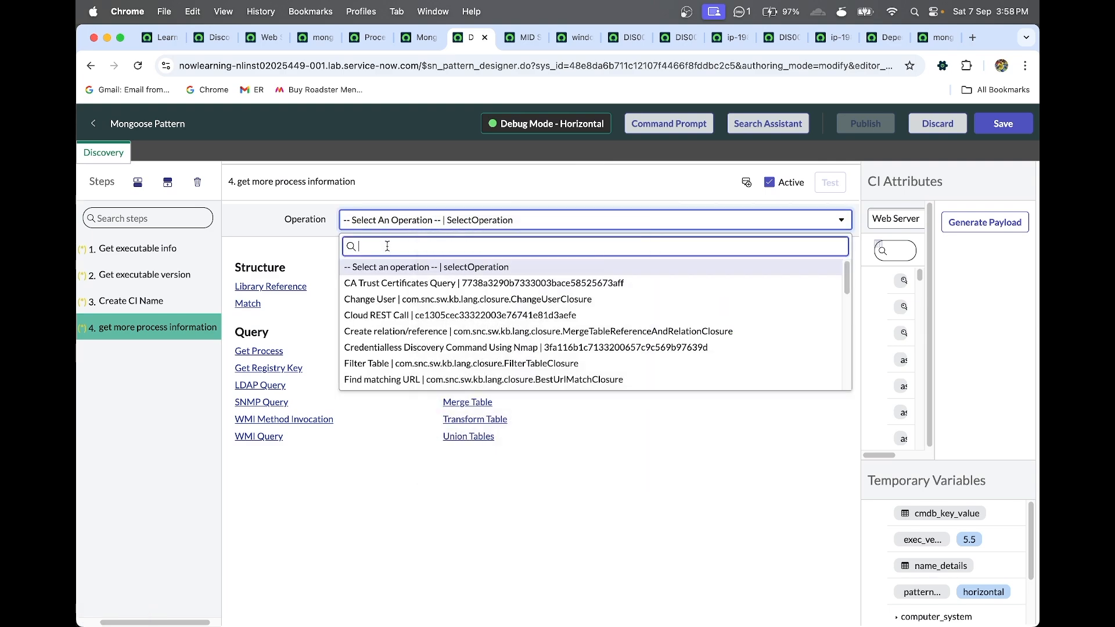
type("wmi q")
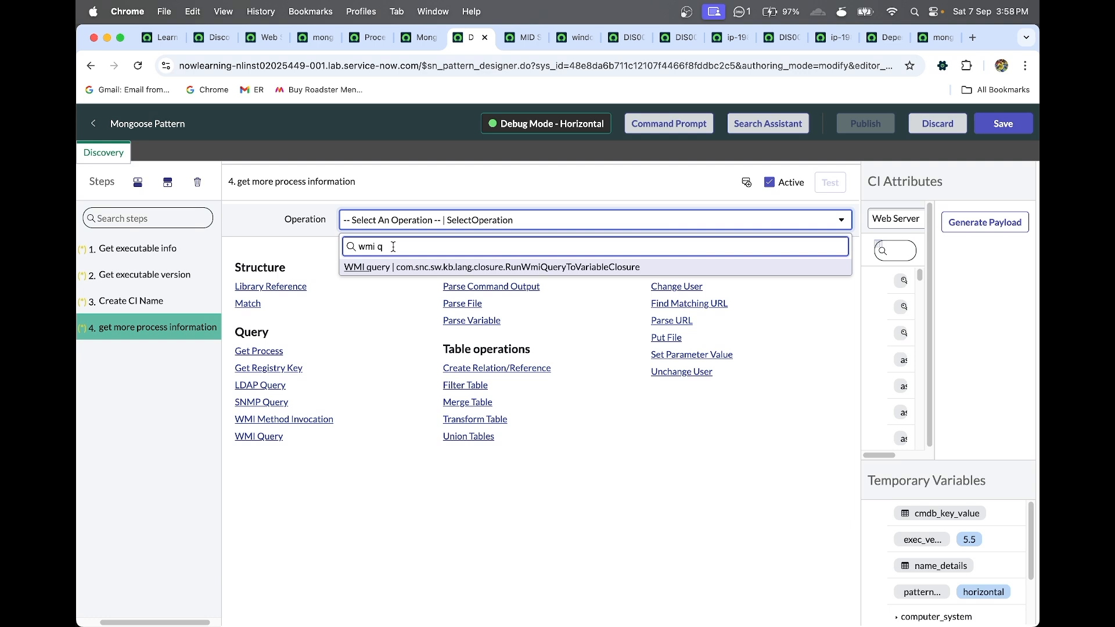
left_click(435, 267)
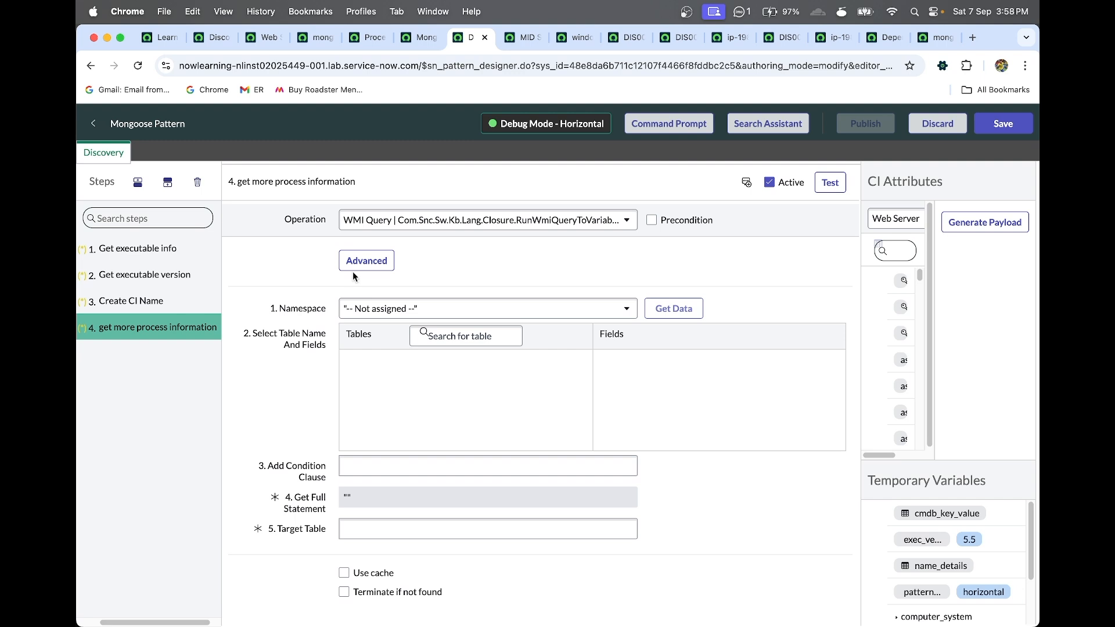
left_click(367, 260)
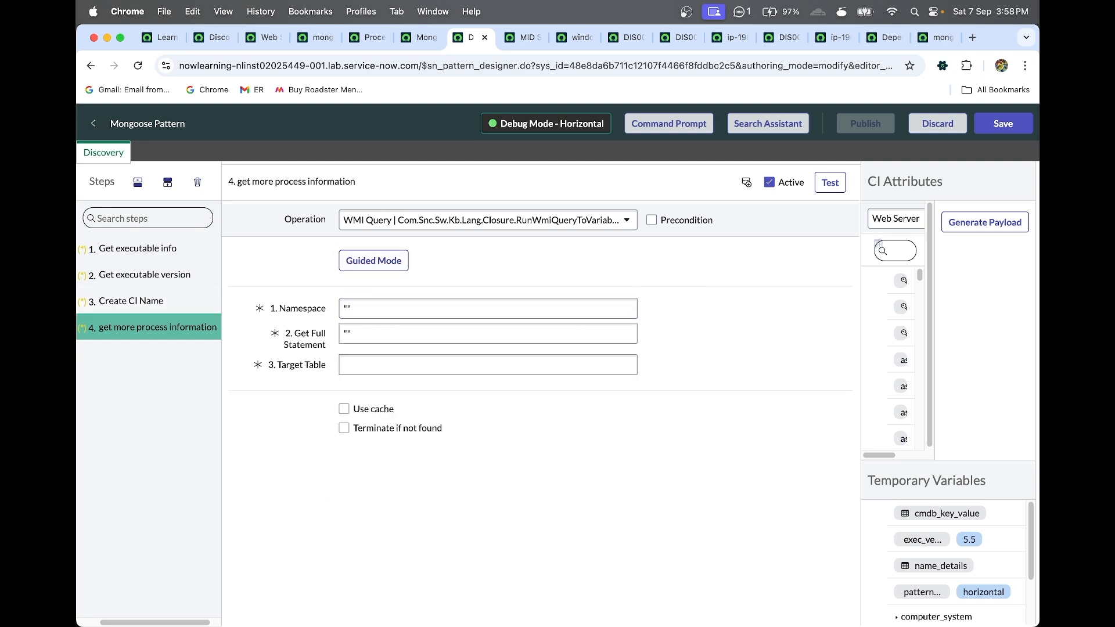
Set the WMI Namespace to "\root\CIMV2".
left_click(347, 308)
type("\"\"")
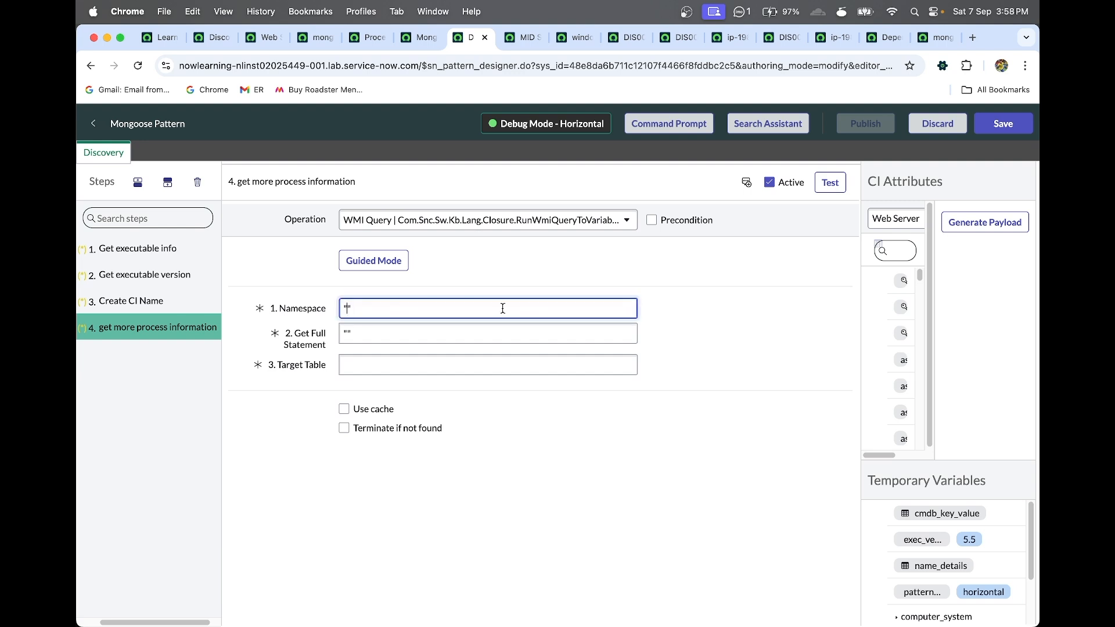
type("\\root\\CIMV2")
Paste the query SELECT MaximumWorkingSetSize,PageFaults FROM Win32_Process WHERE Name like 'mongoose%' into the Full Statement field.
key("super+Tab")
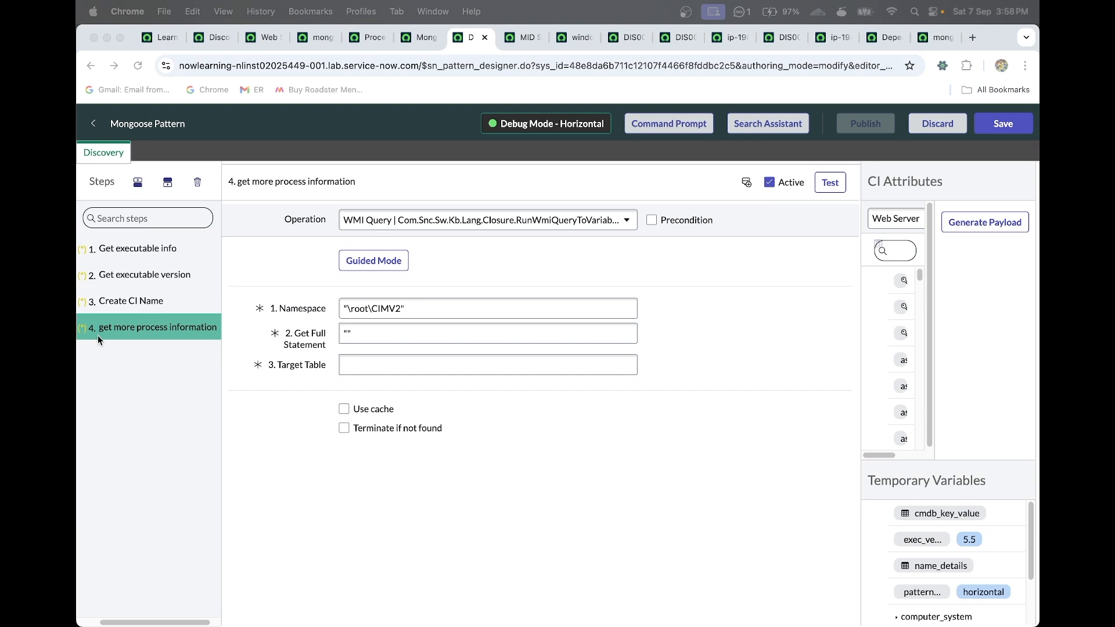
left_click(383, 334)
key("super+a")
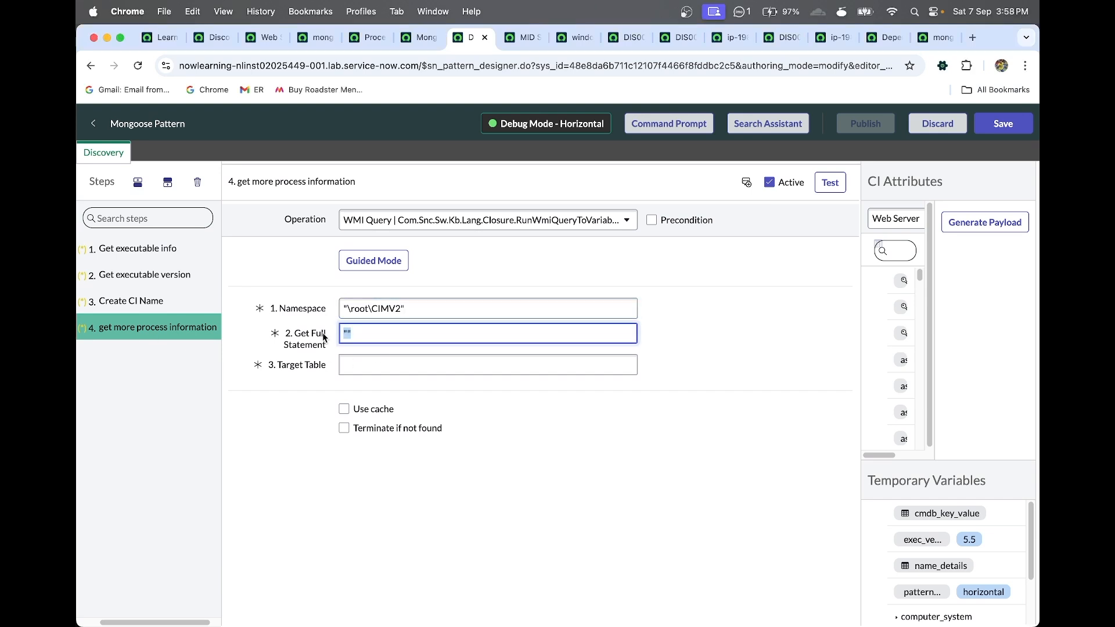
key("super+v")
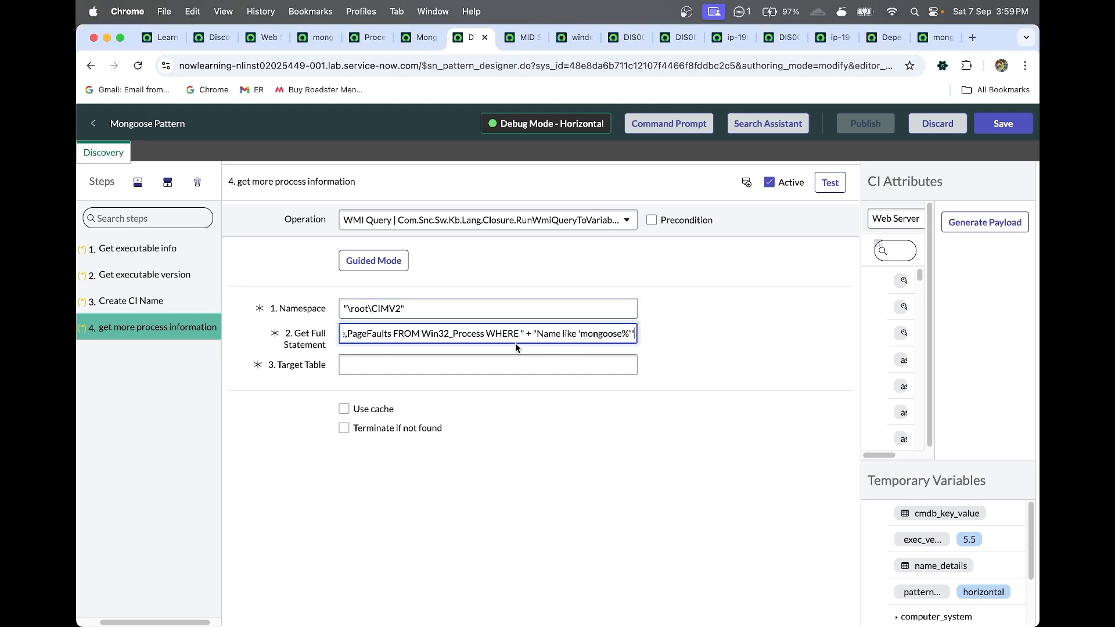
left_click(460, 334)
key("super+shift+Left")
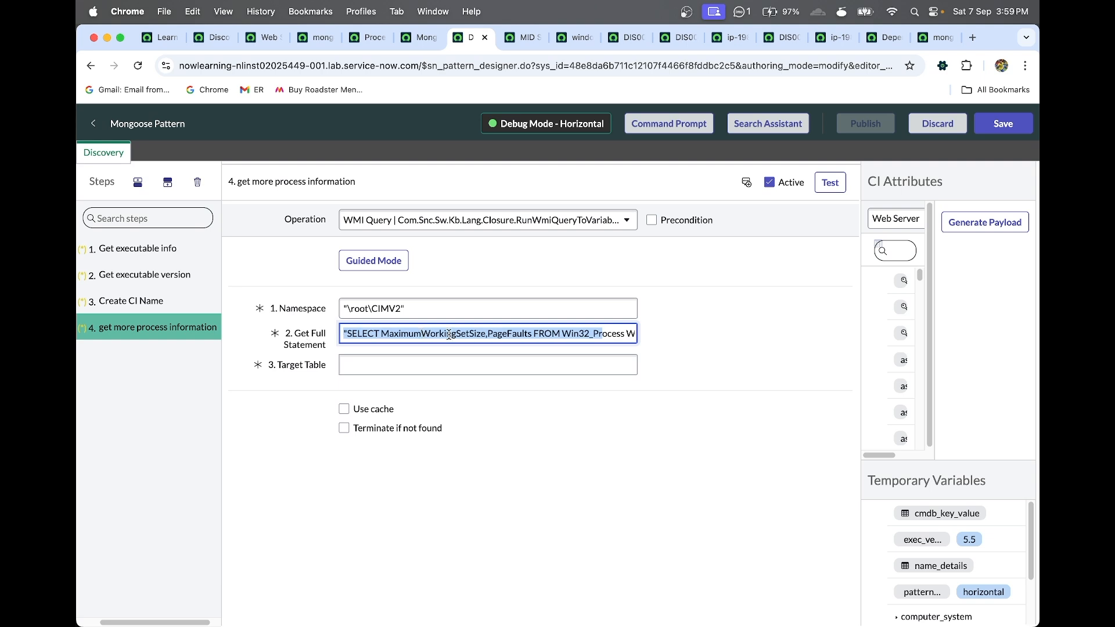
left_click_drag(533, 334, 650, 342)
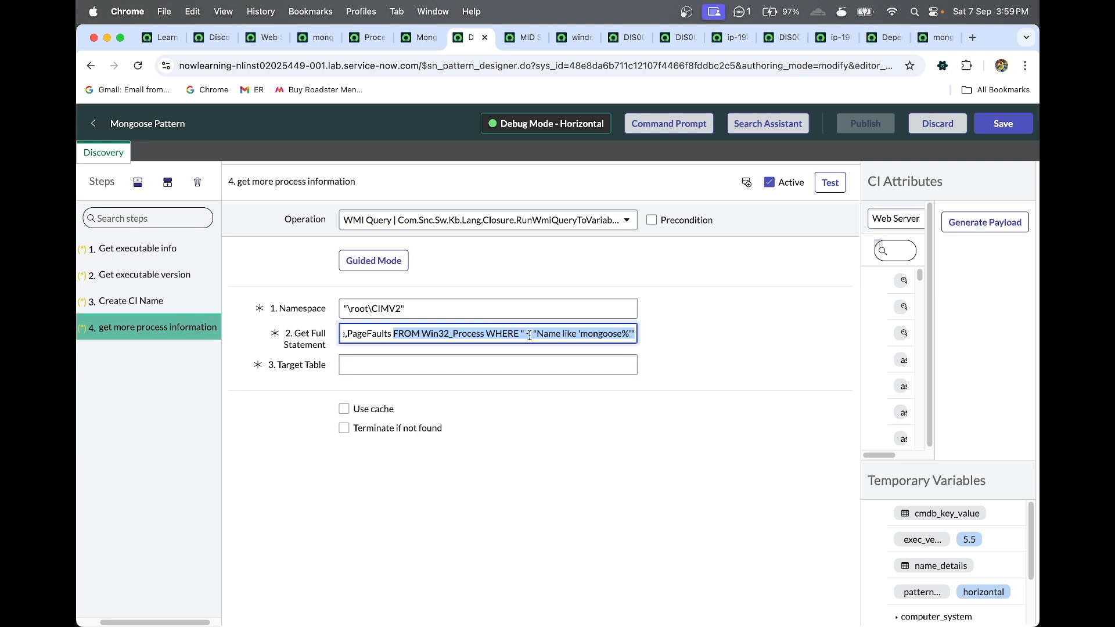
left_click(582, 335)
left_click_drag(607, 334, 691, 344)
left_click(687, 343)
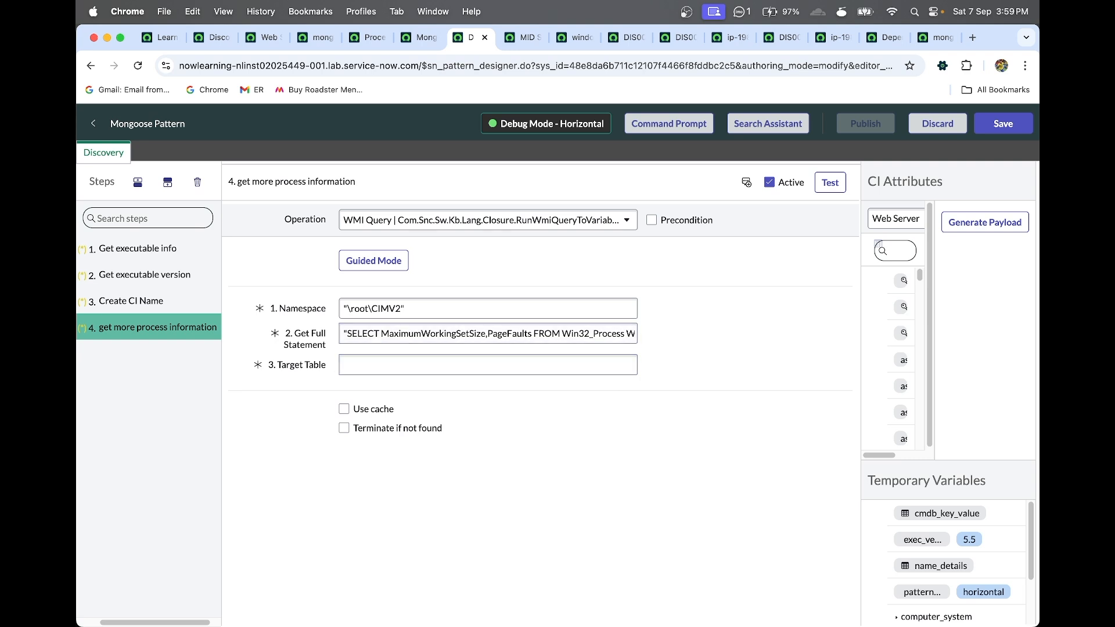
Set the Target Table to $more_process_info and enable Terminate if not found.
left_click(404, 372)
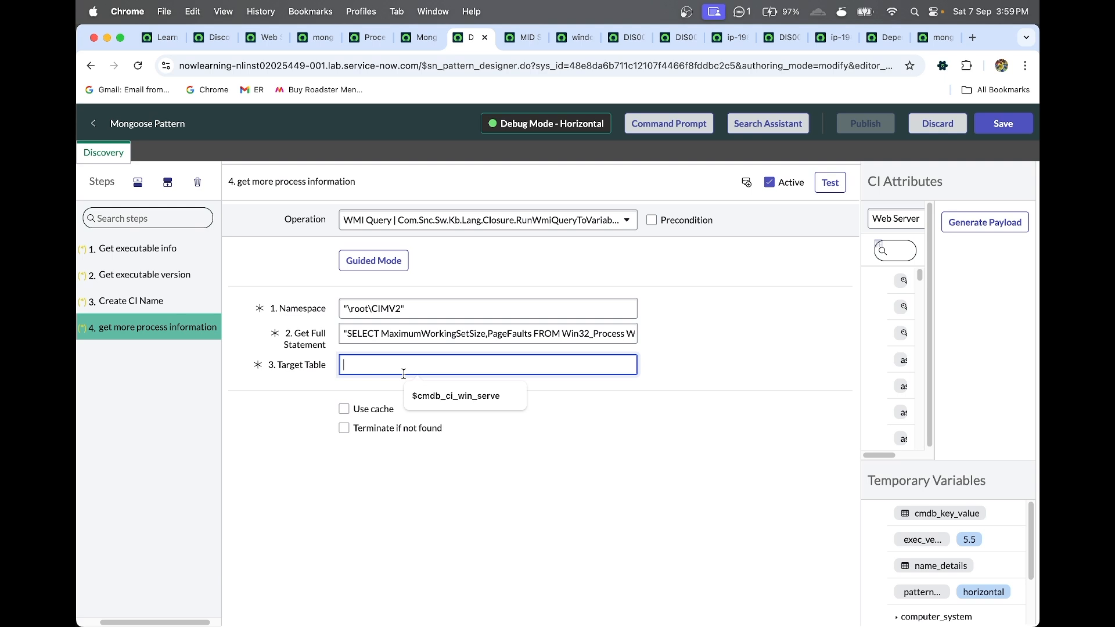
type("$more")
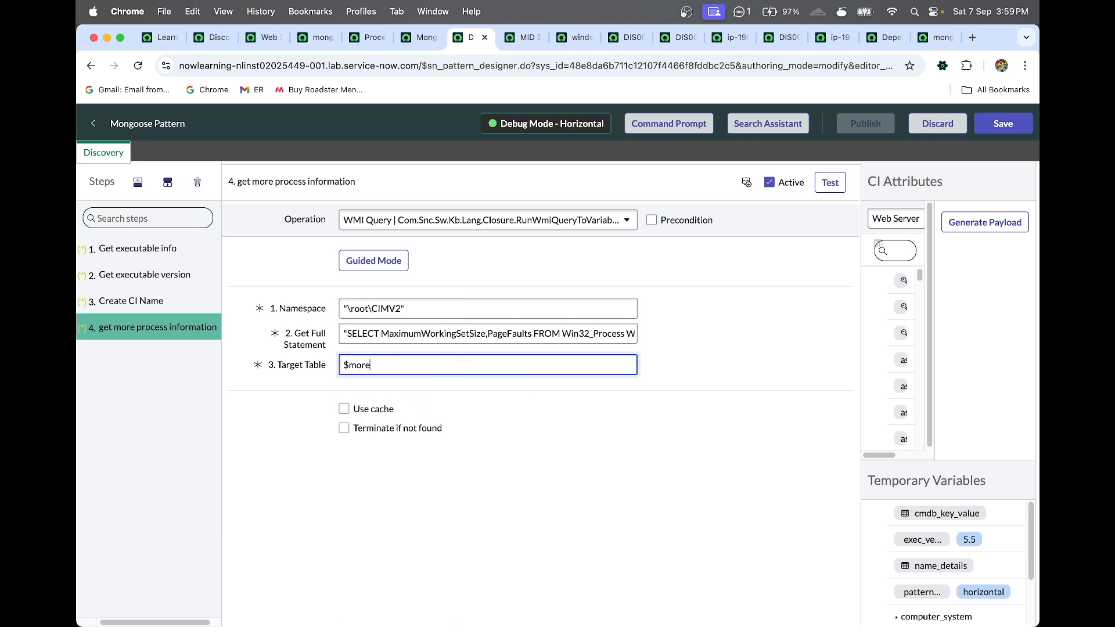
type("_process_info")
left_click(718, 342)
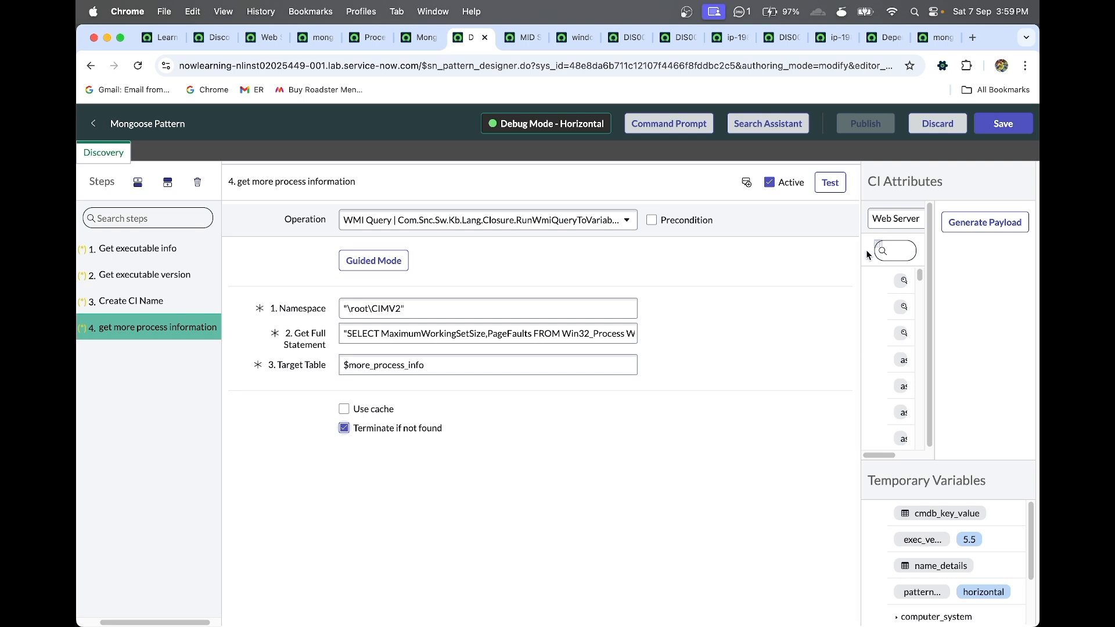
Test the get more process information step and review all result columns.
left_click(837, 187)
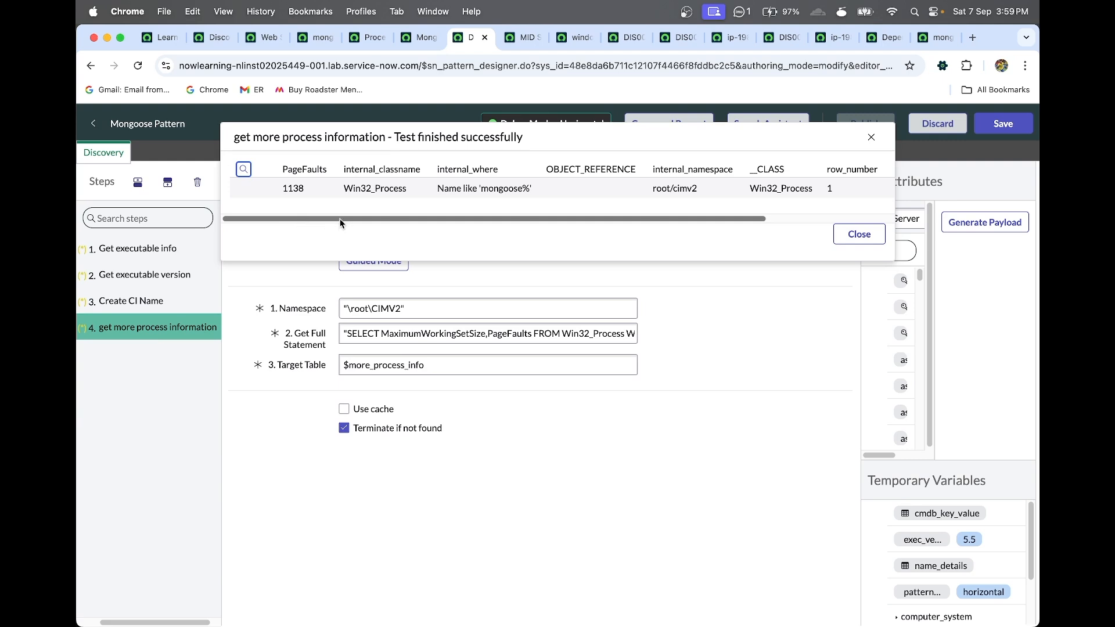
left_click_drag(469, 217, 648, 217)
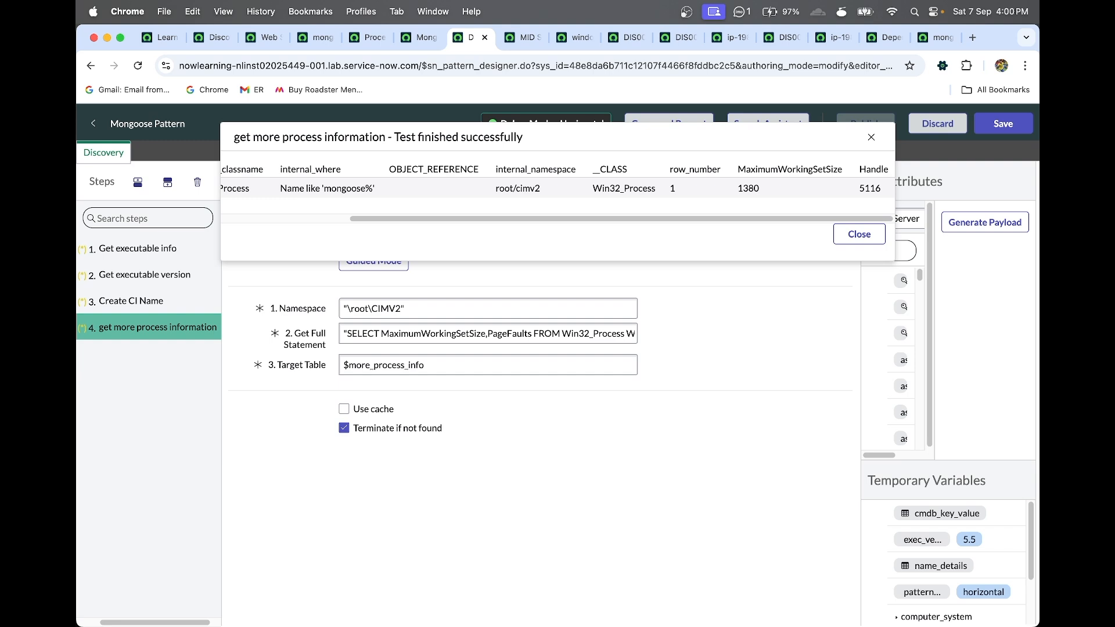
left_click(871, 137)
right_click(177, 331)
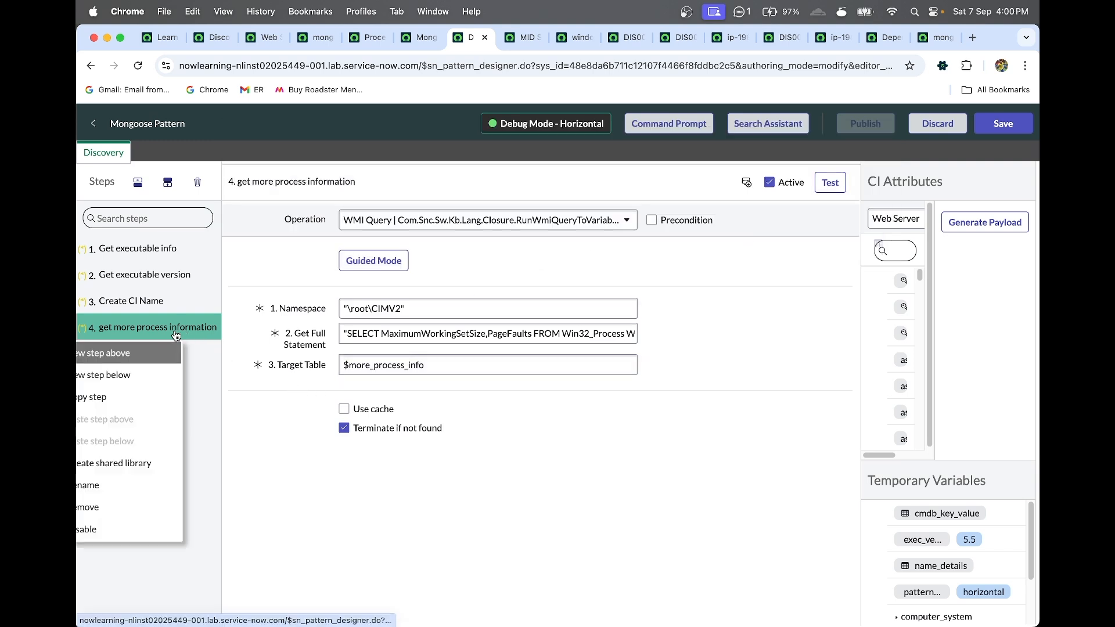
left_click(208, 395)
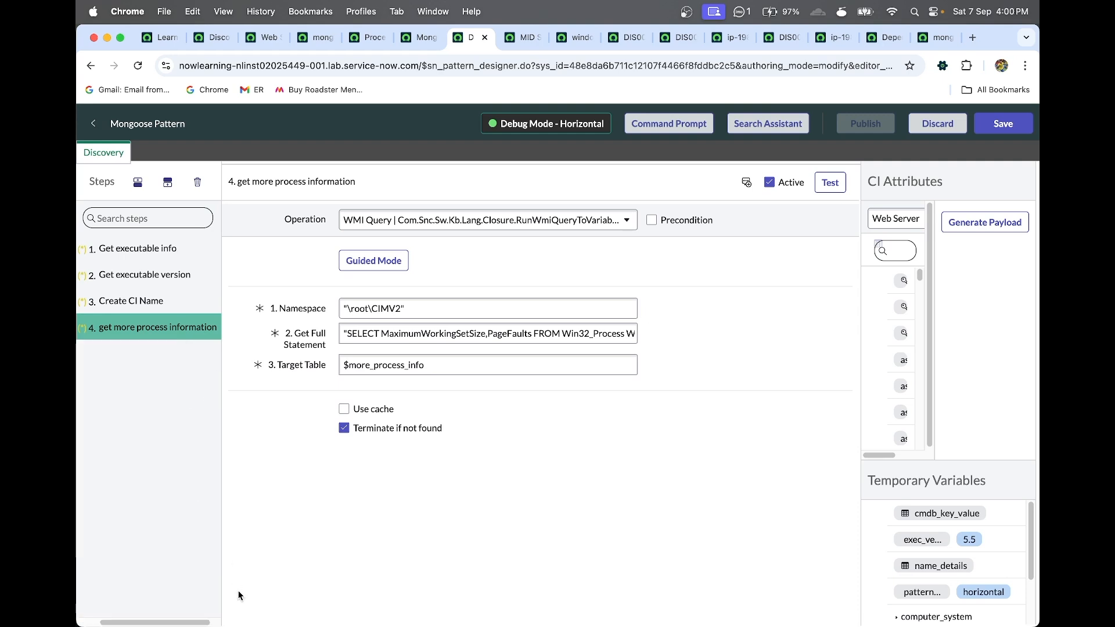
Insert a new step below "get more process information" and set its operation to Merge Table.
left_click_drag(198, 624, 175, 624)
right_click(159, 340)
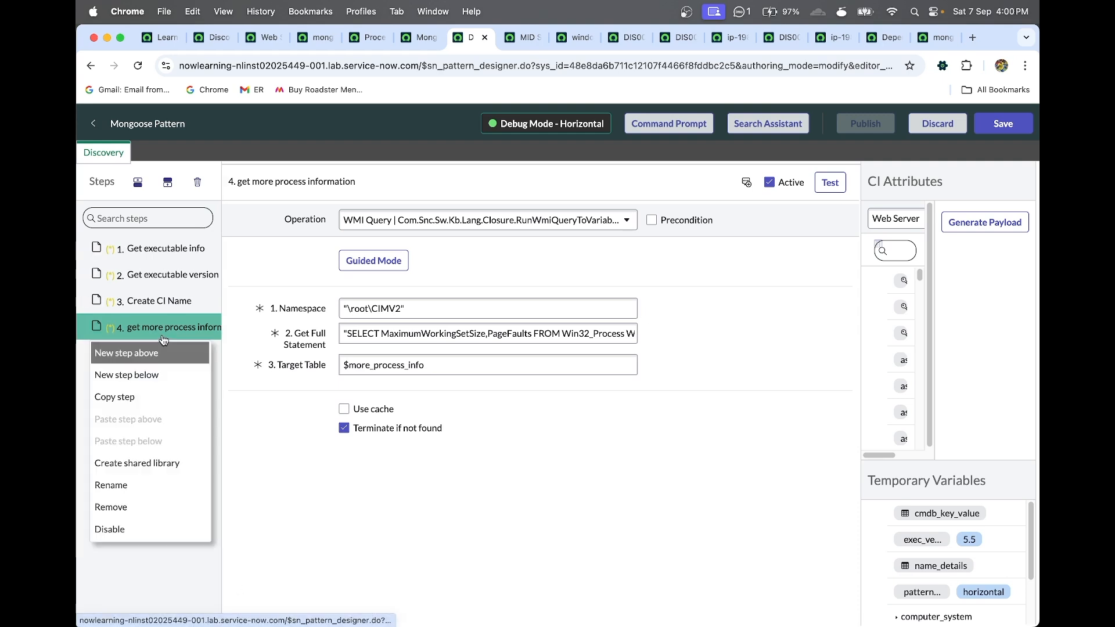
left_click(163, 374)
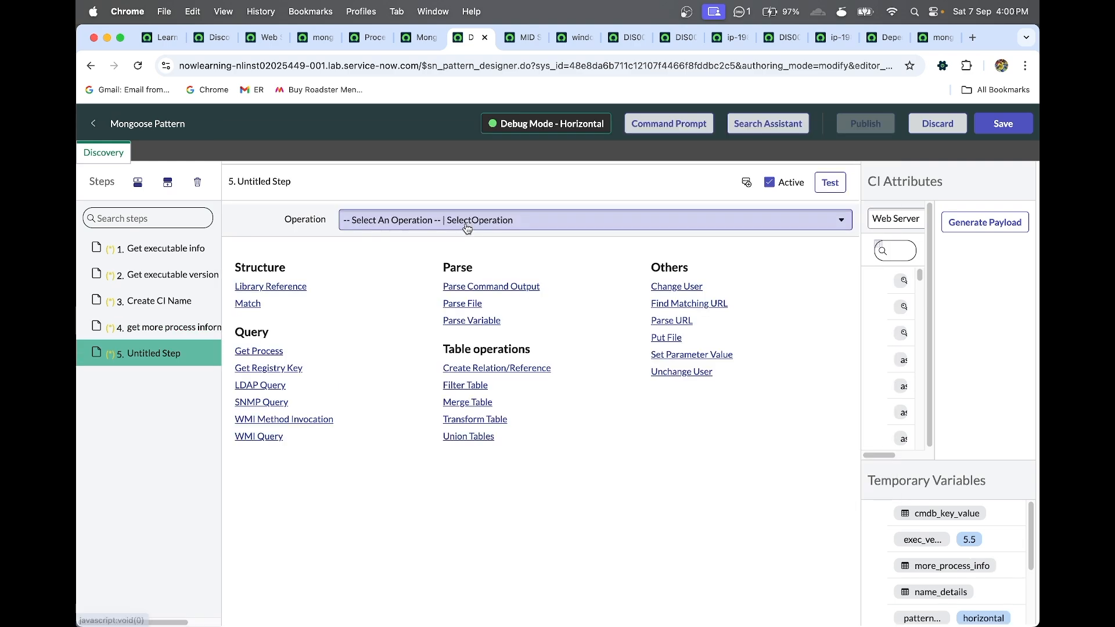
left_click(468, 225)
type("merg")
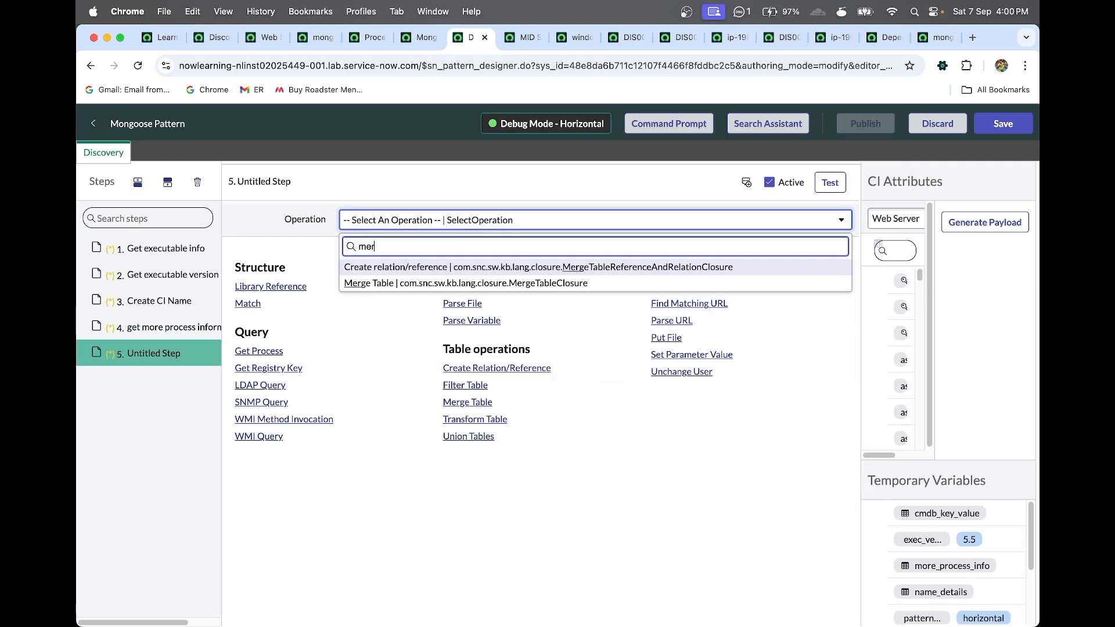
left_click(479, 282)
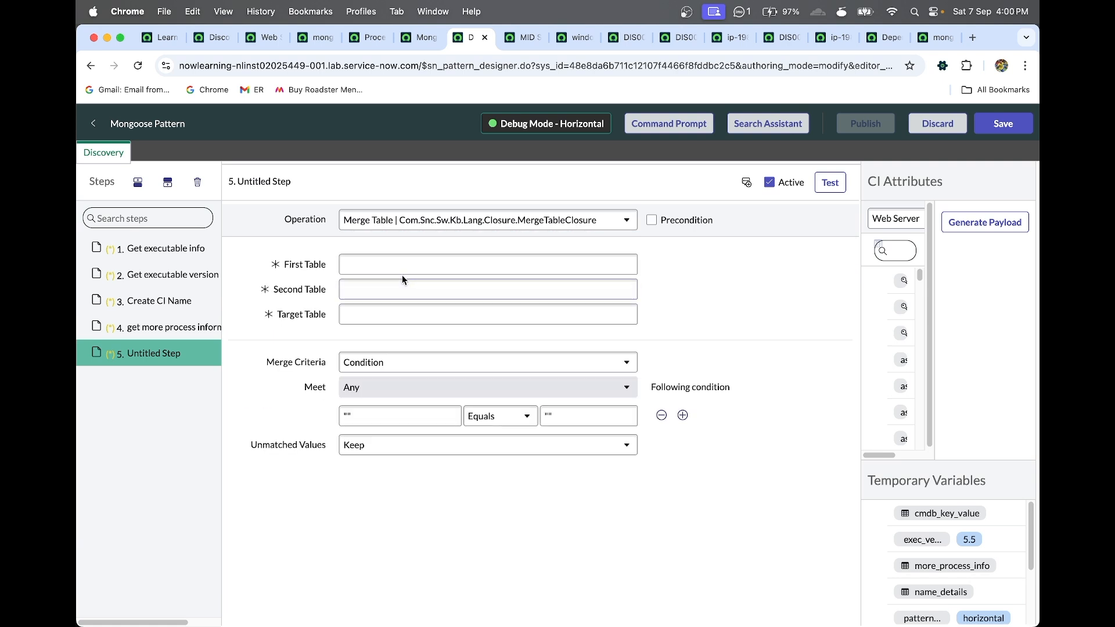
Set the merge step's First Table to $name_details and Second Table to $more_process_info.
left_click(399, 269)
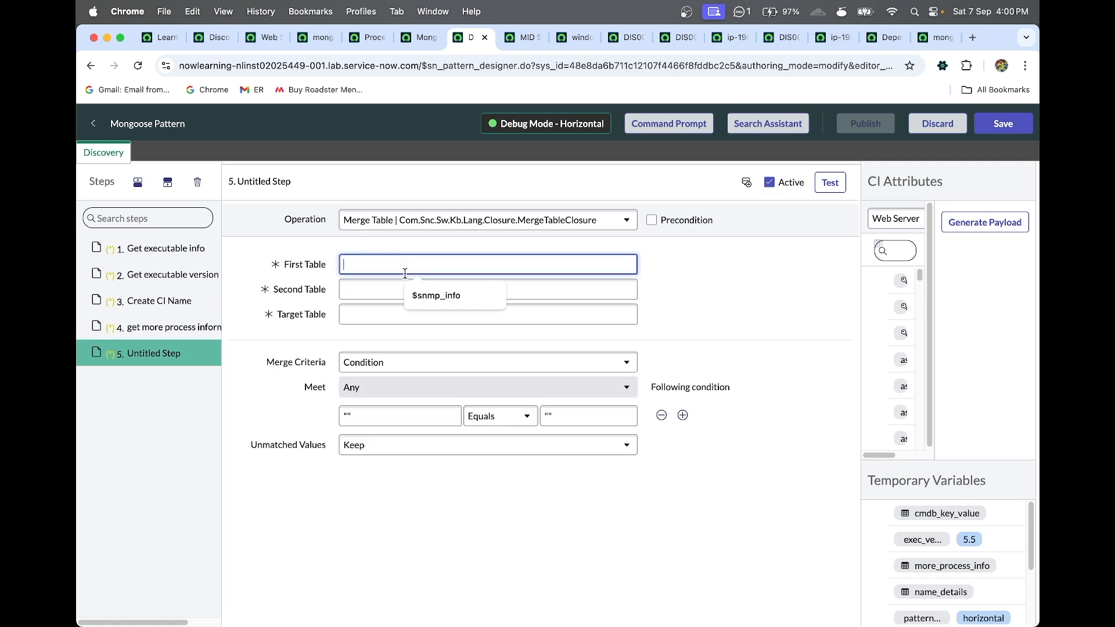
type("$name")
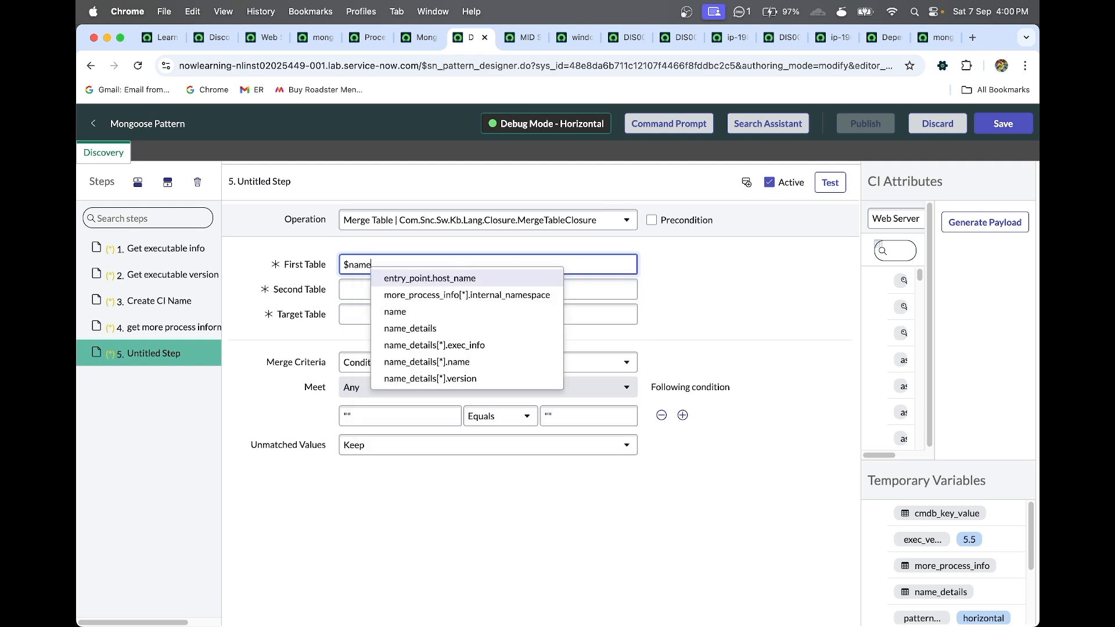
type("_details+")
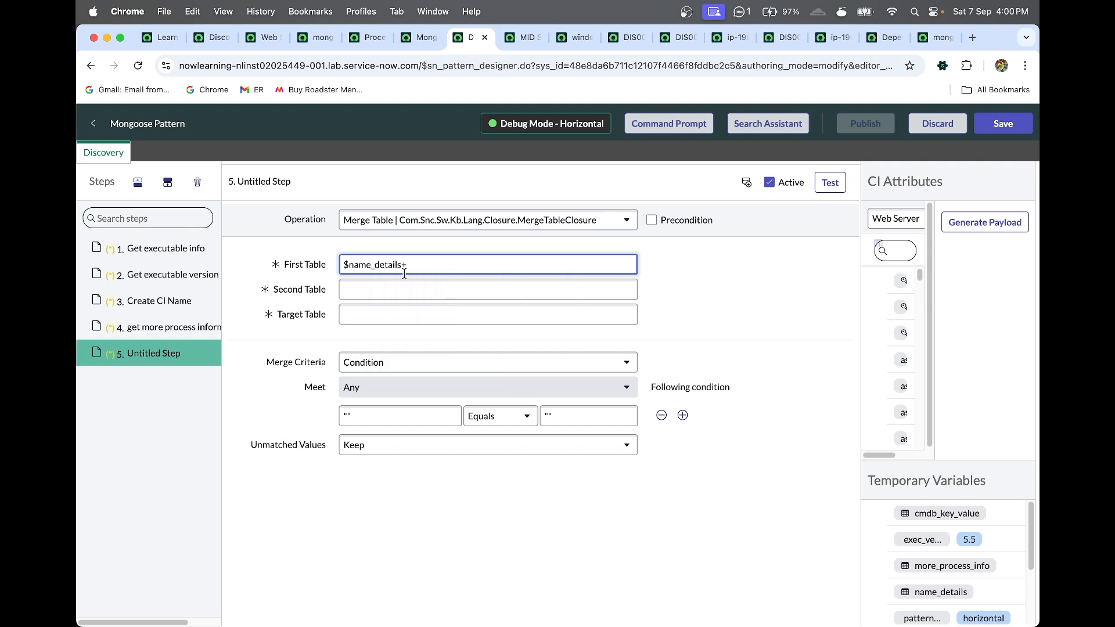
left_click(411, 293)
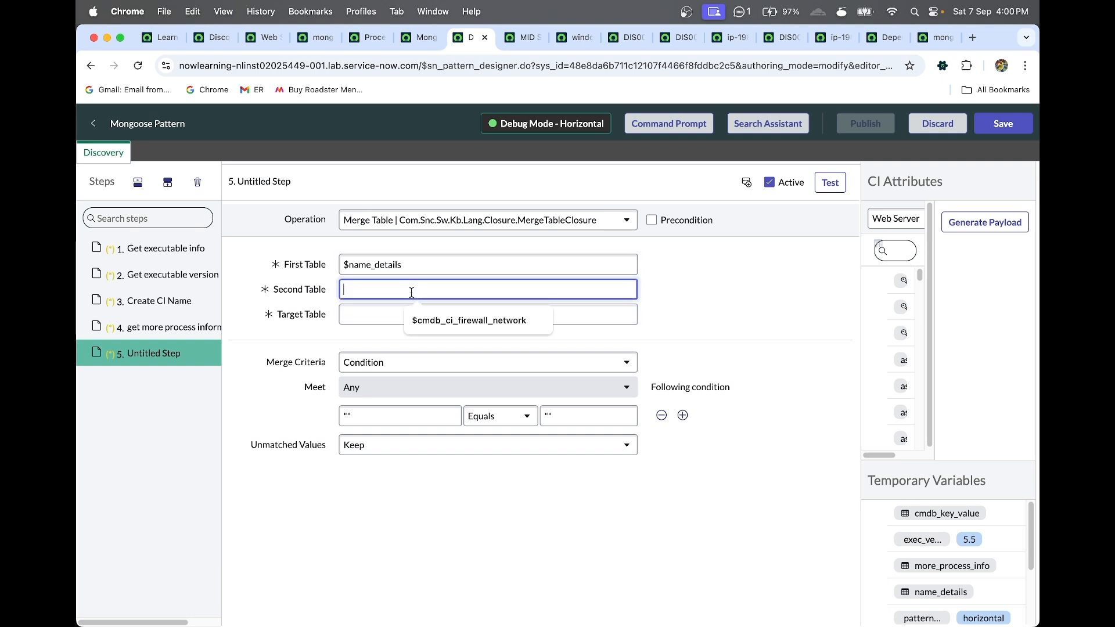
type("$mor")
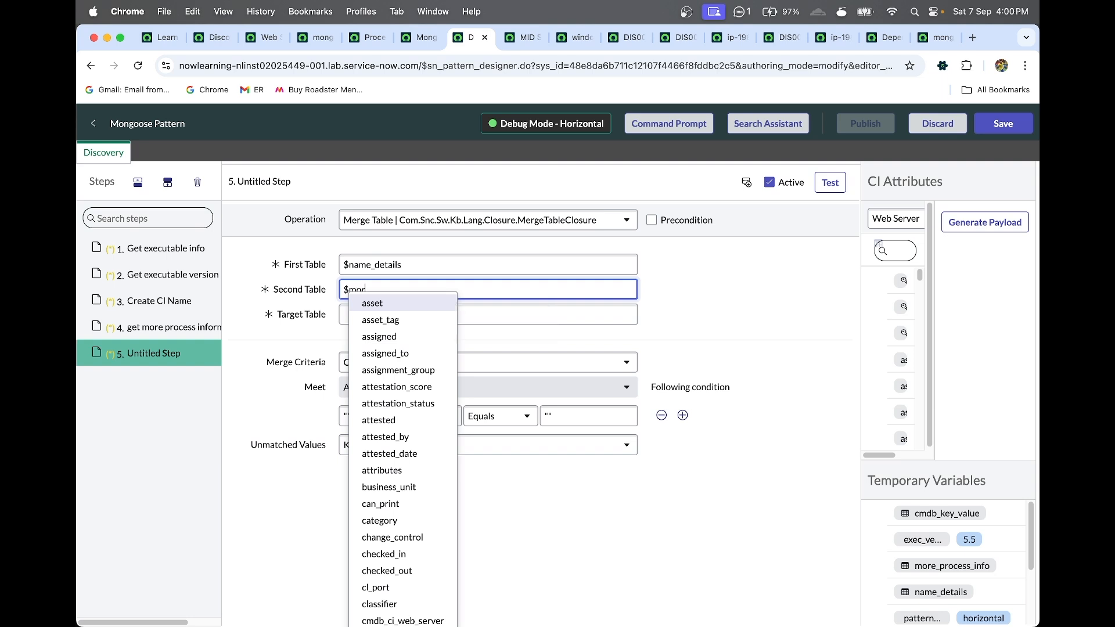
type("e_prp")
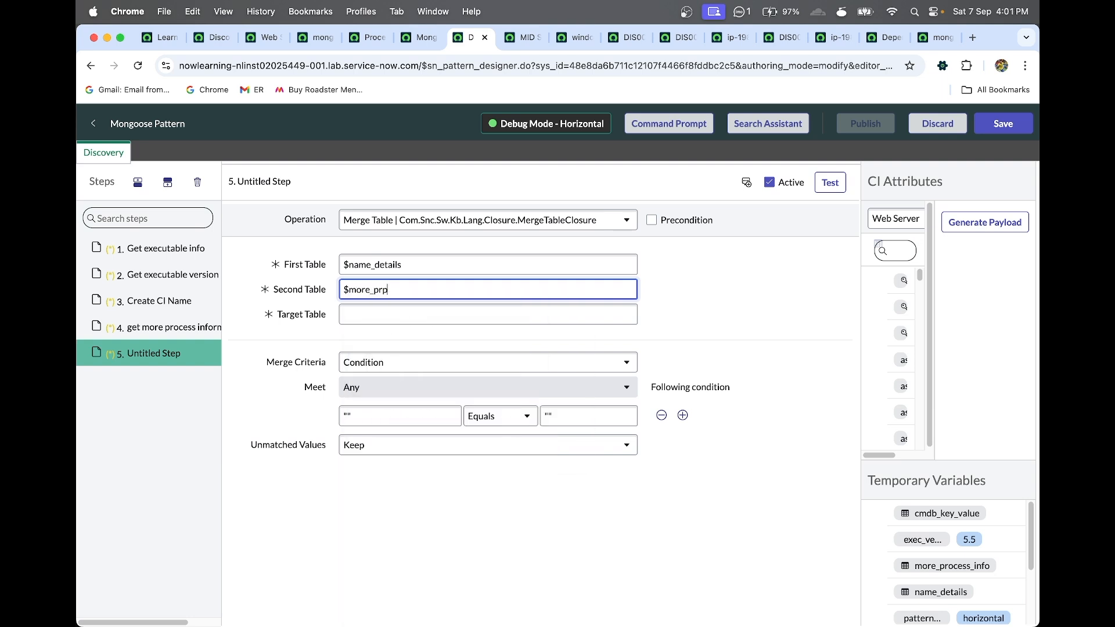
key("BackSpace")
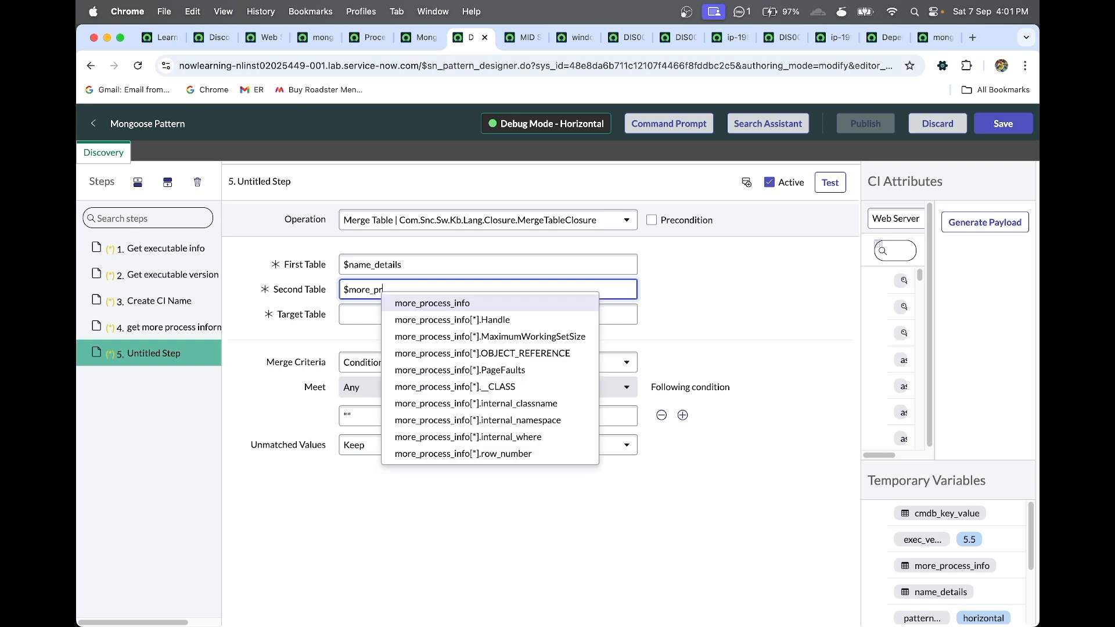
key("Return")
type("+")
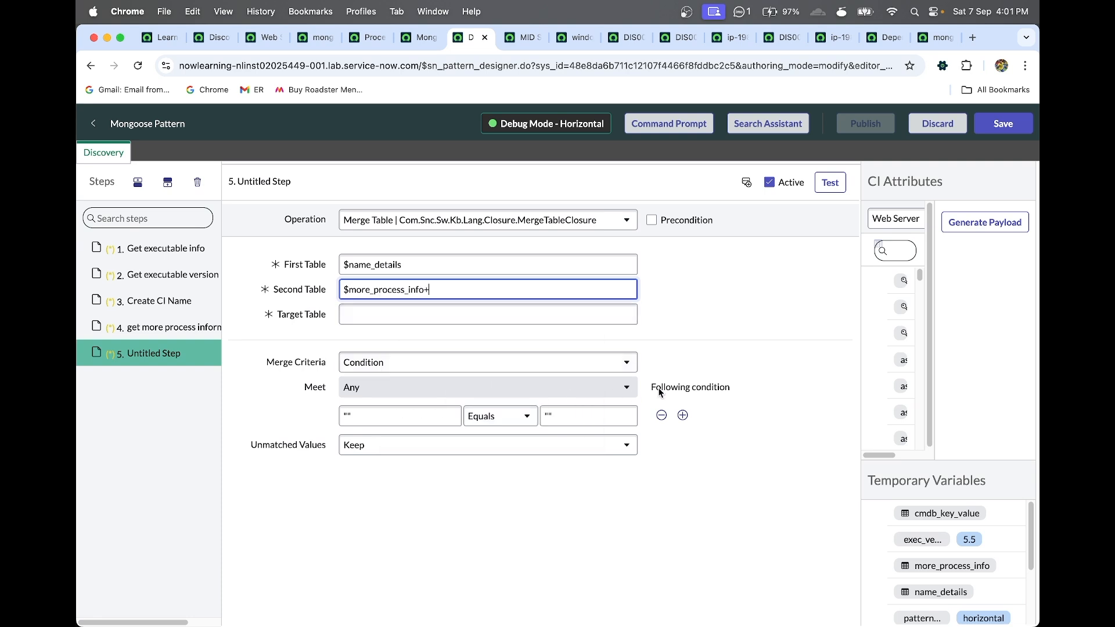
key("BackSpace")
Set the merge step's Target Table to $cmdb_ci_web_server.
left_click(432, 317)
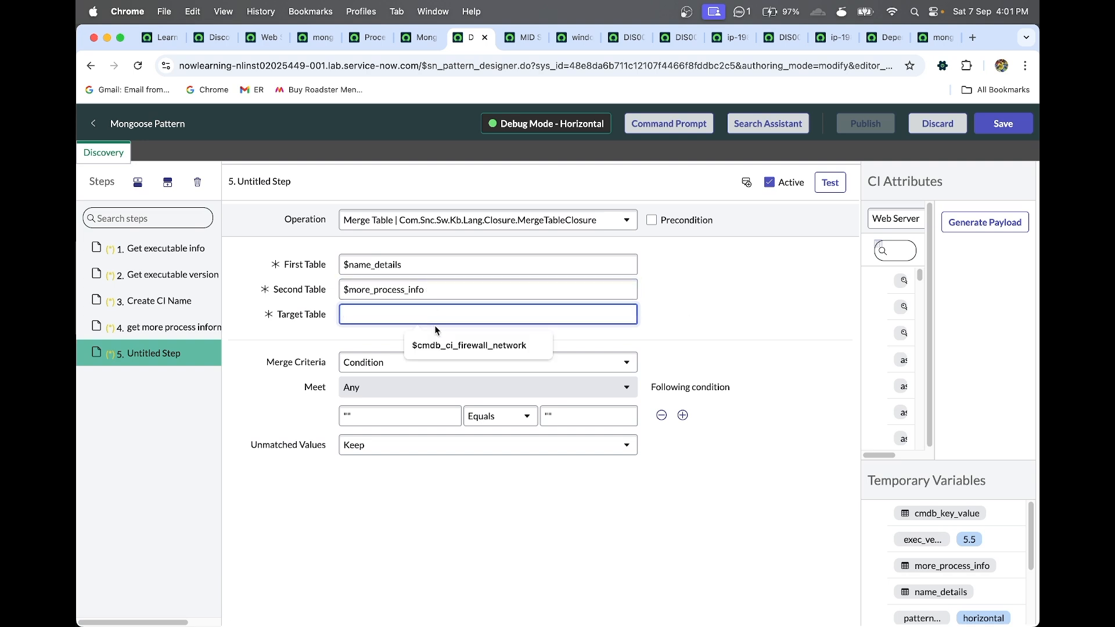
type("$")
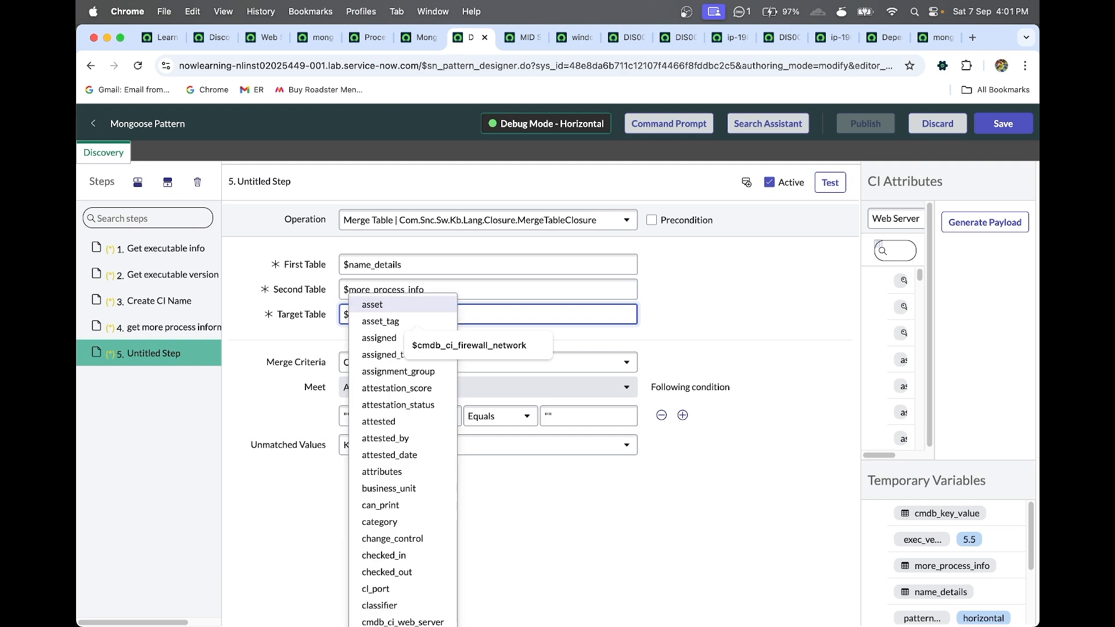
type("cmdi")
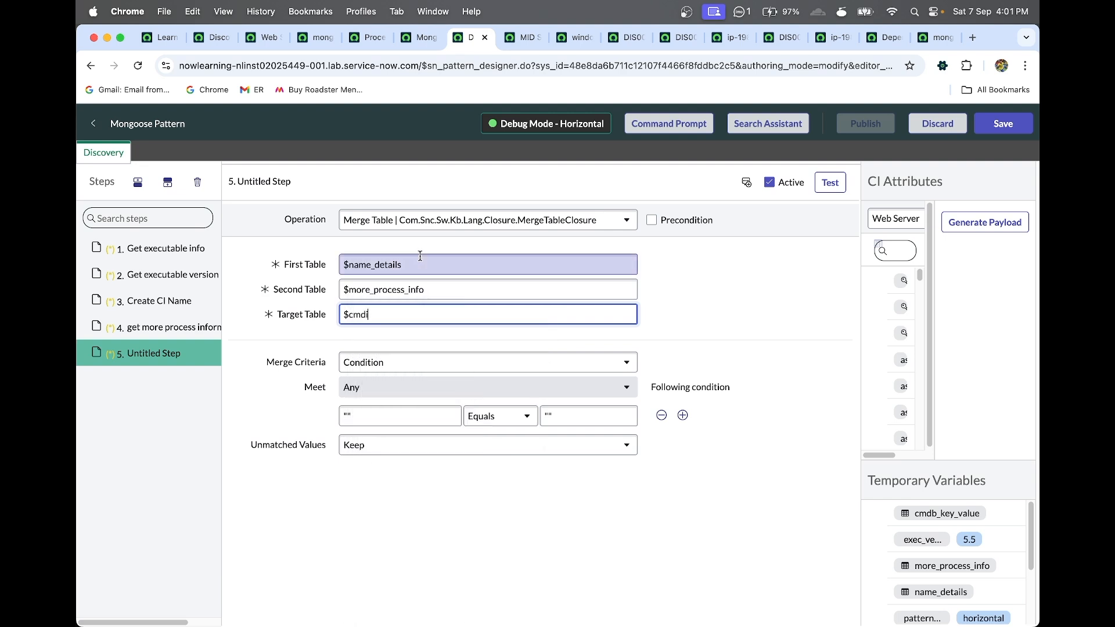
key("BackSpace")
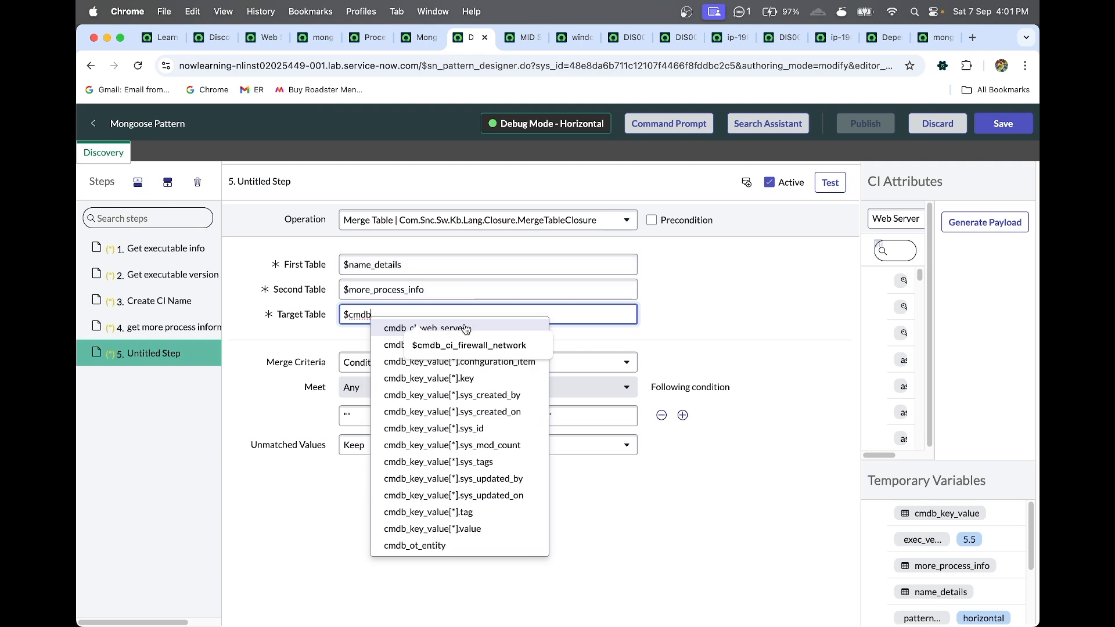
left_click(466, 328)
Define the merge condition as $process.executablePath Equals "mongoose" using the process temporary variable.
left_click(321, 335)
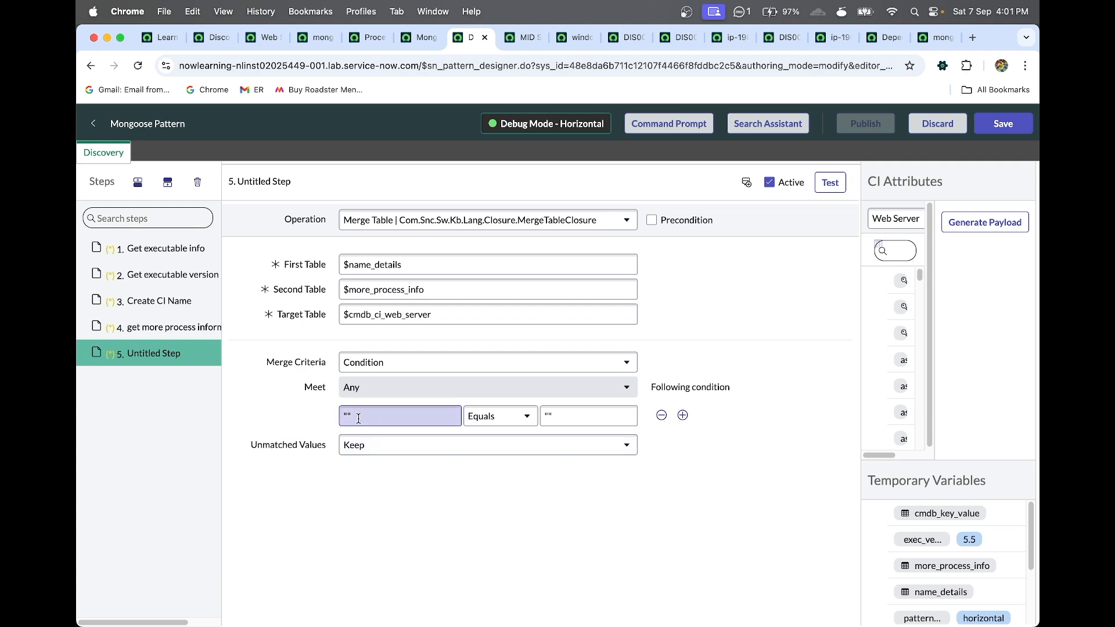
scroll(946, 541, "down", 5)
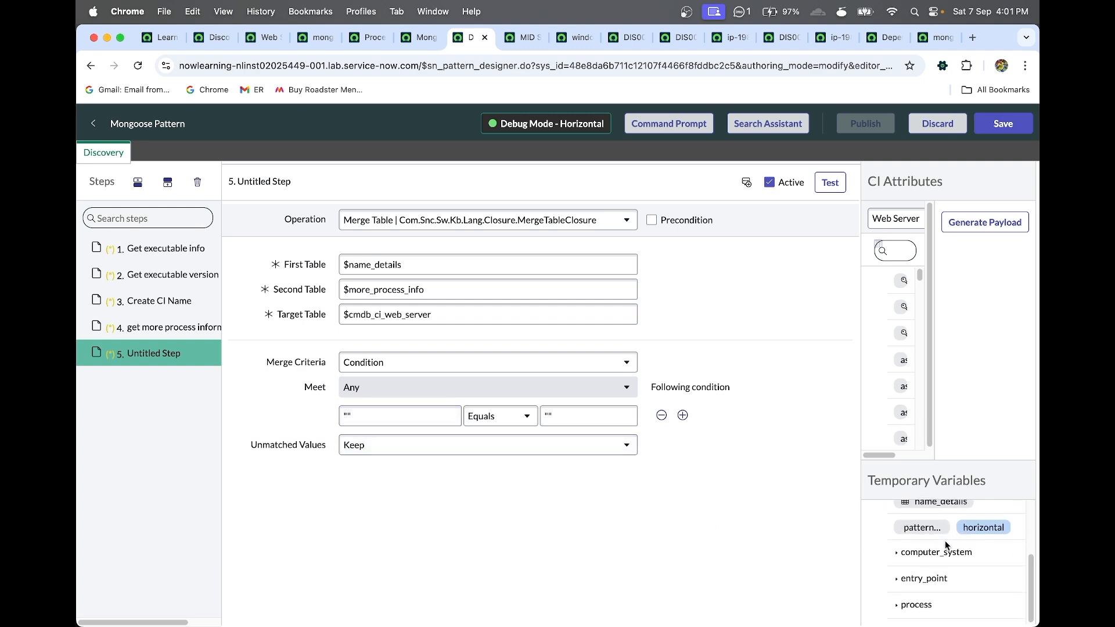
left_click(898, 606)
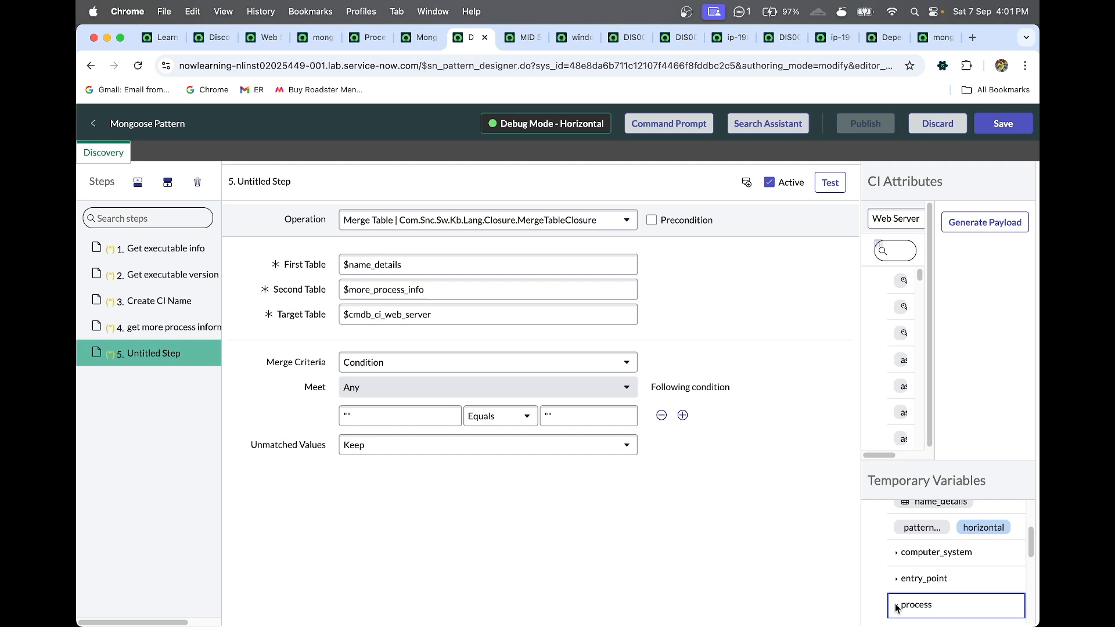
scroll(911, 581, "down", 2)
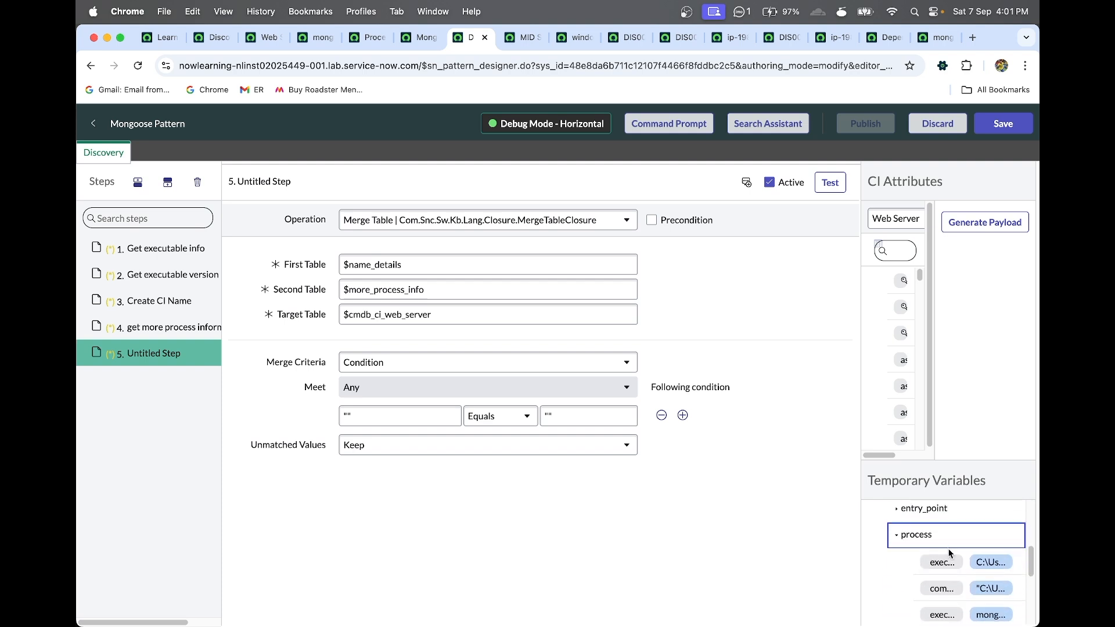
left_click_drag(949, 564, 377, 425)
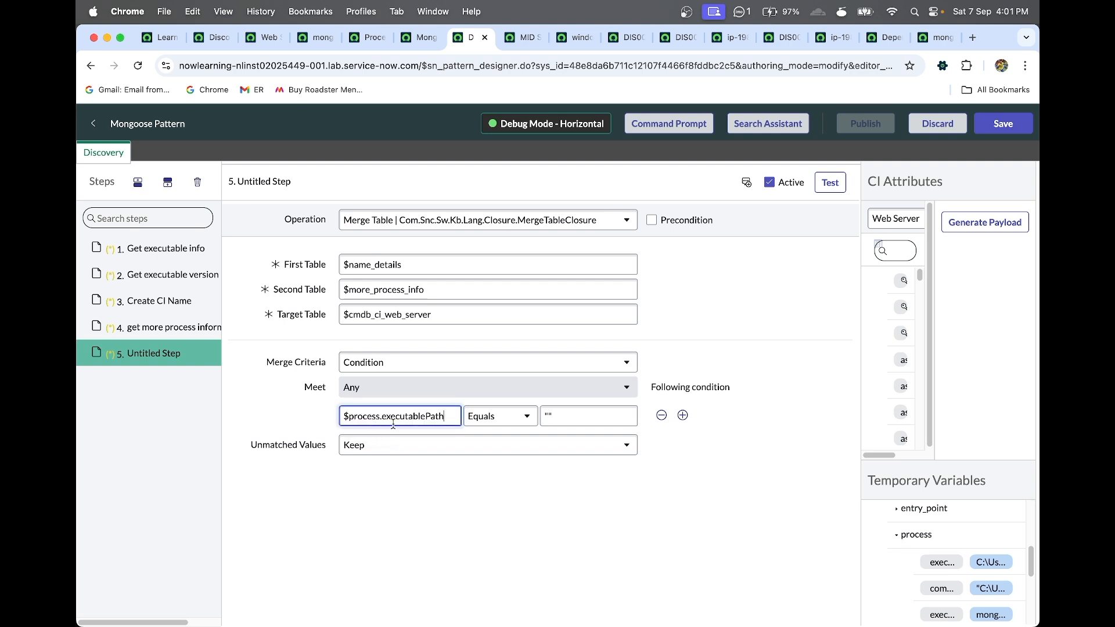
left_click(549, 415)
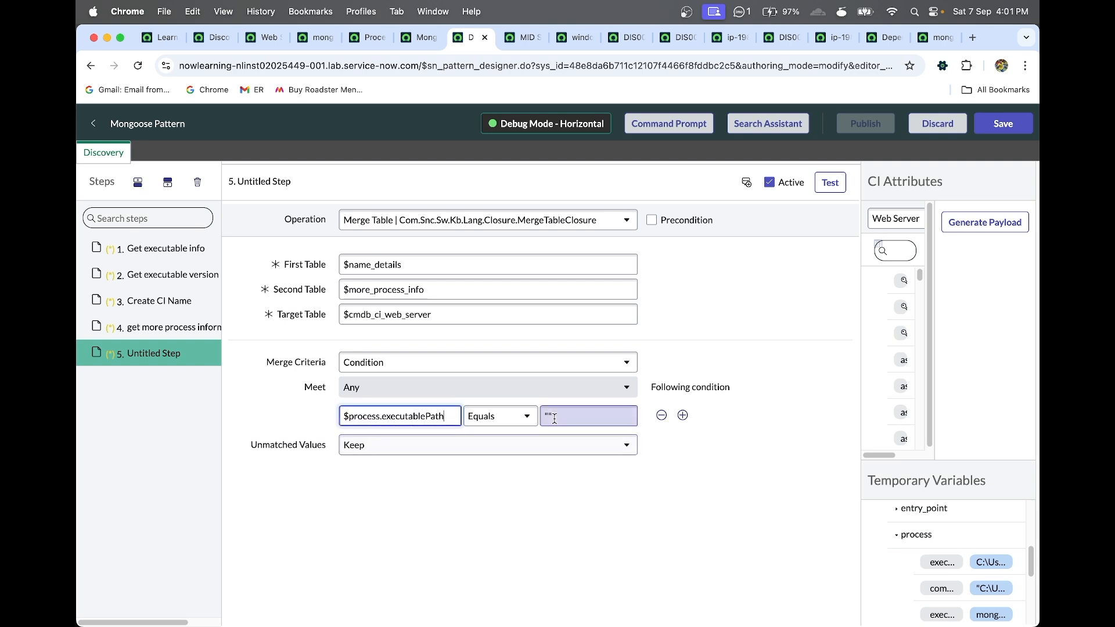
type("\"\"")
type("mongo")
type("ose")
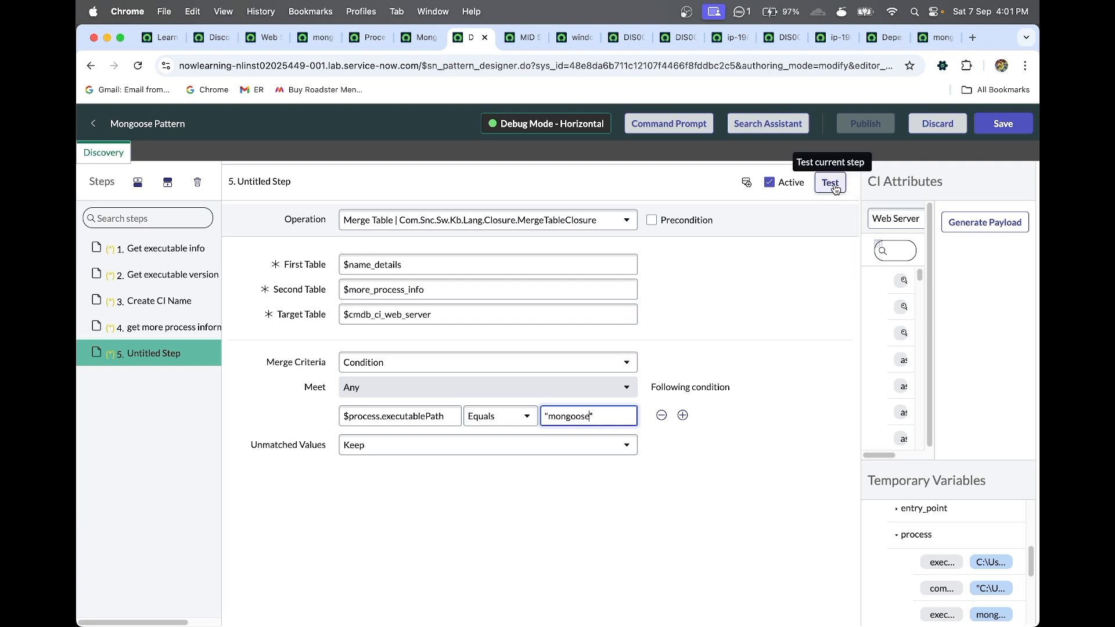
Save the pattern and test the new merge step, reviewing the merged result columns.
left_click(994, 132)
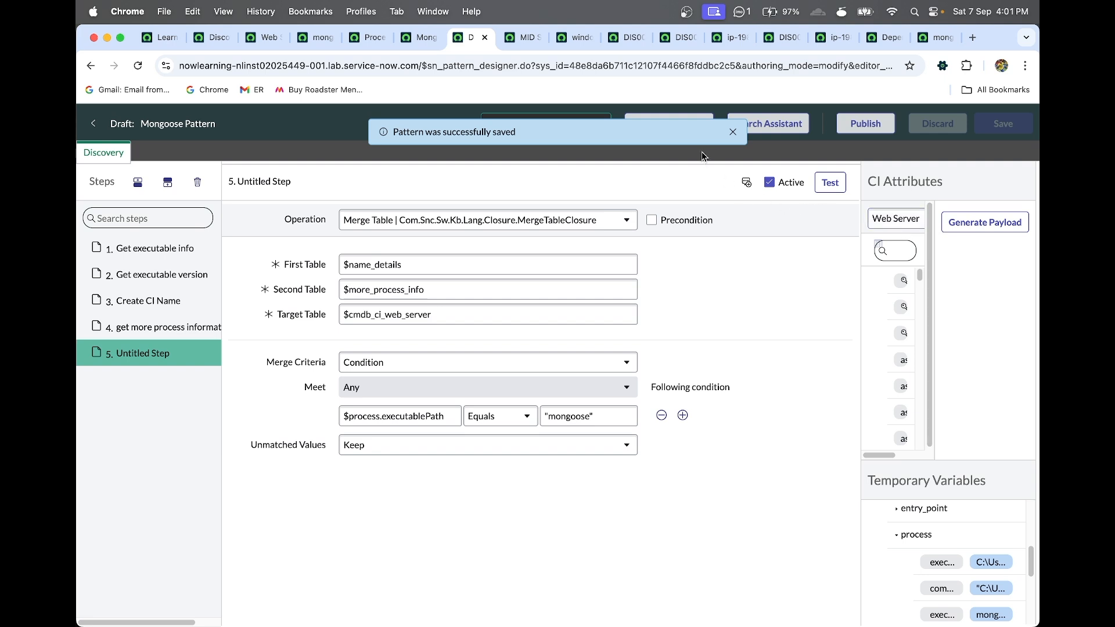
left_click(732, 132)
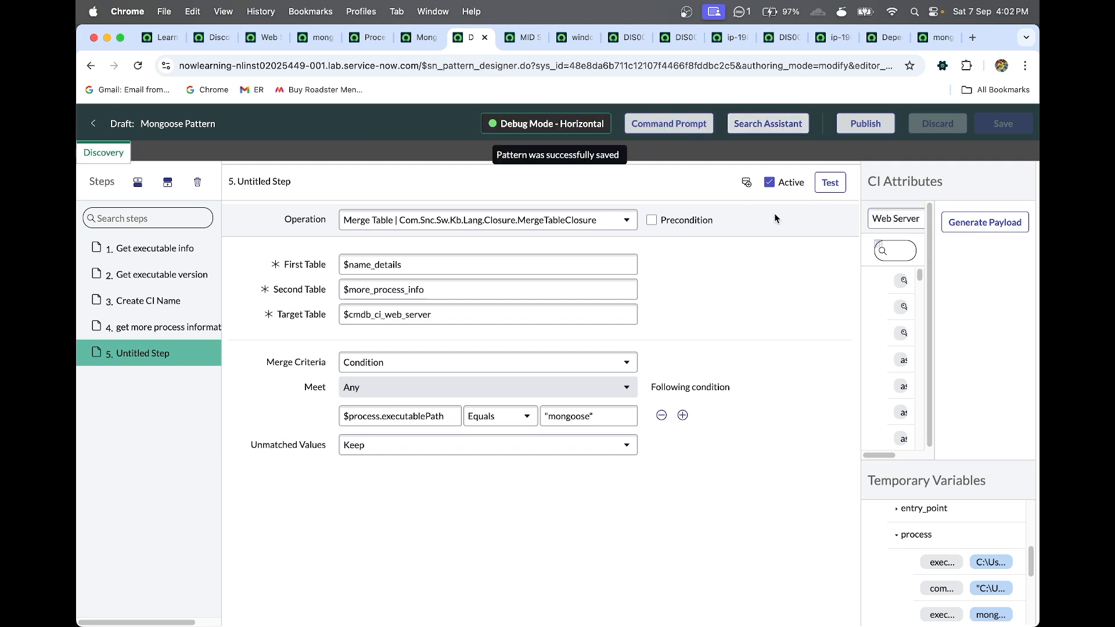
left_click(827, 185)
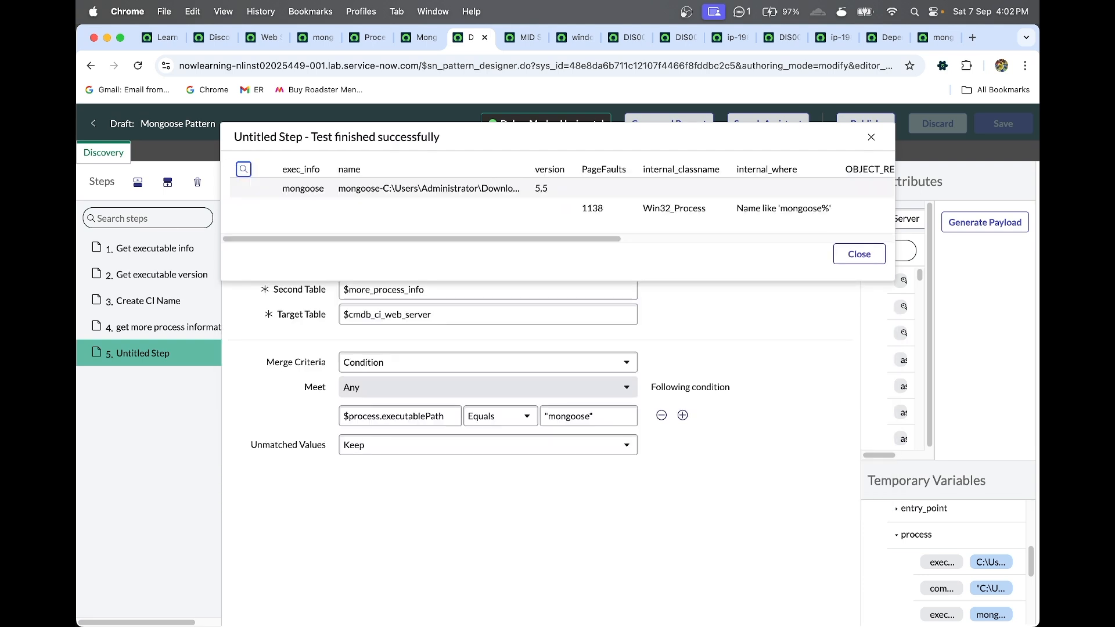
left_click_drag(372, 239, 315, 234)
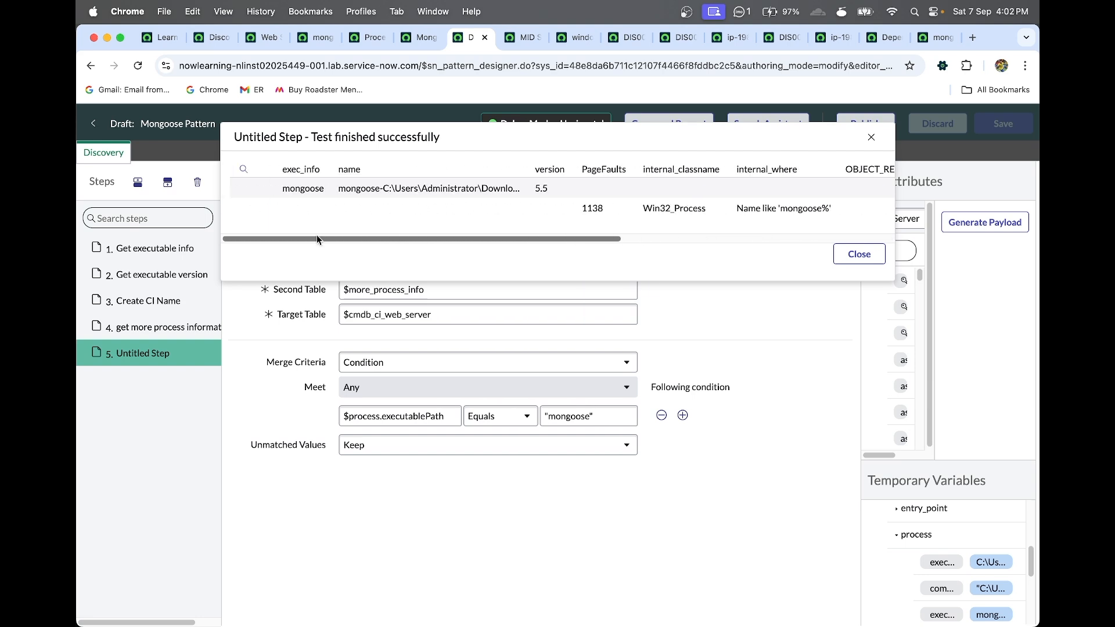
left_click(856, 256)
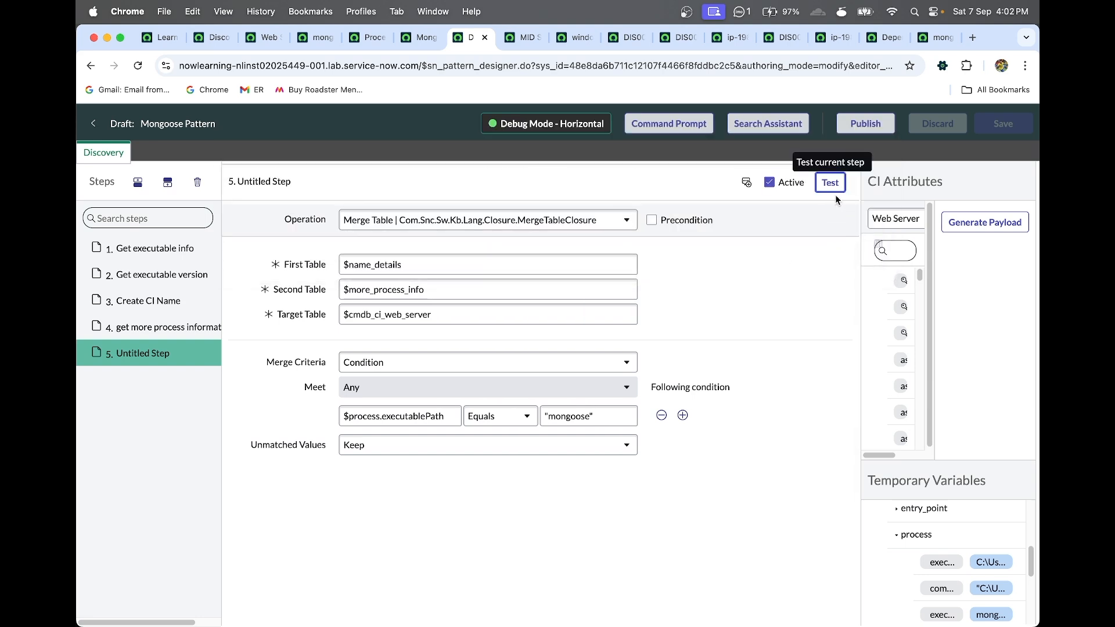
Publish the Mongoose Pattern.
left_click(865, 124)
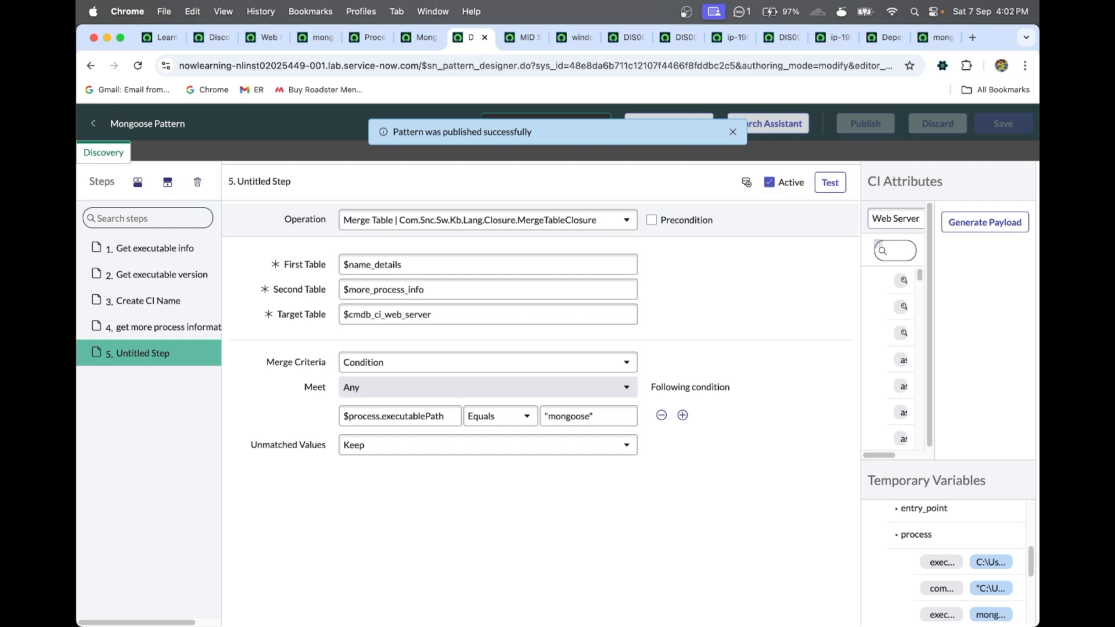
left_click(679, 37)
Open the Discovery Status record DIS0010025 from the Windows server discovery run.
left_click(118, 521)
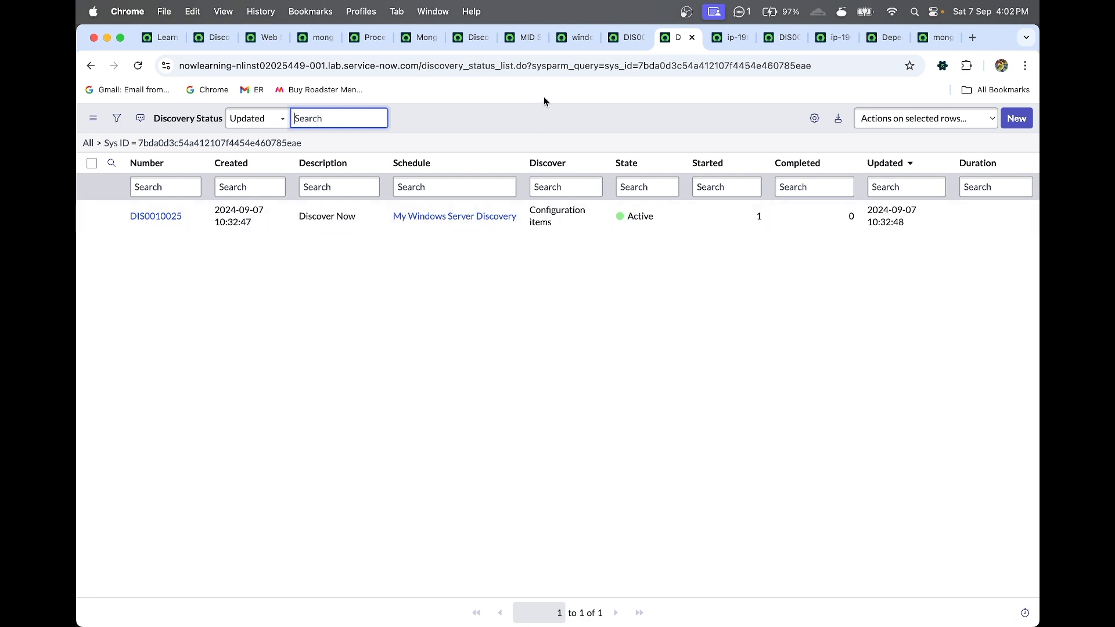
left_click(518, 38)
left_click(677, 39)
left_click(149, 217)
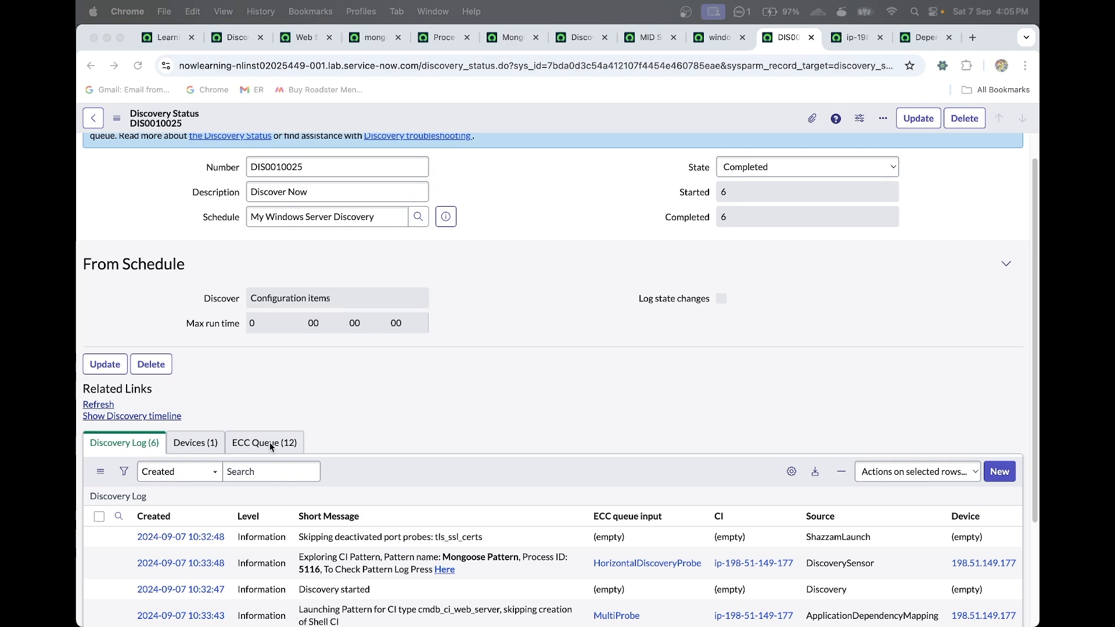
Open the Mongoose Pattern's horizontal discovery log and inspect the Get executable info step under Discovery.
scroll(287, 399, "down", 5)
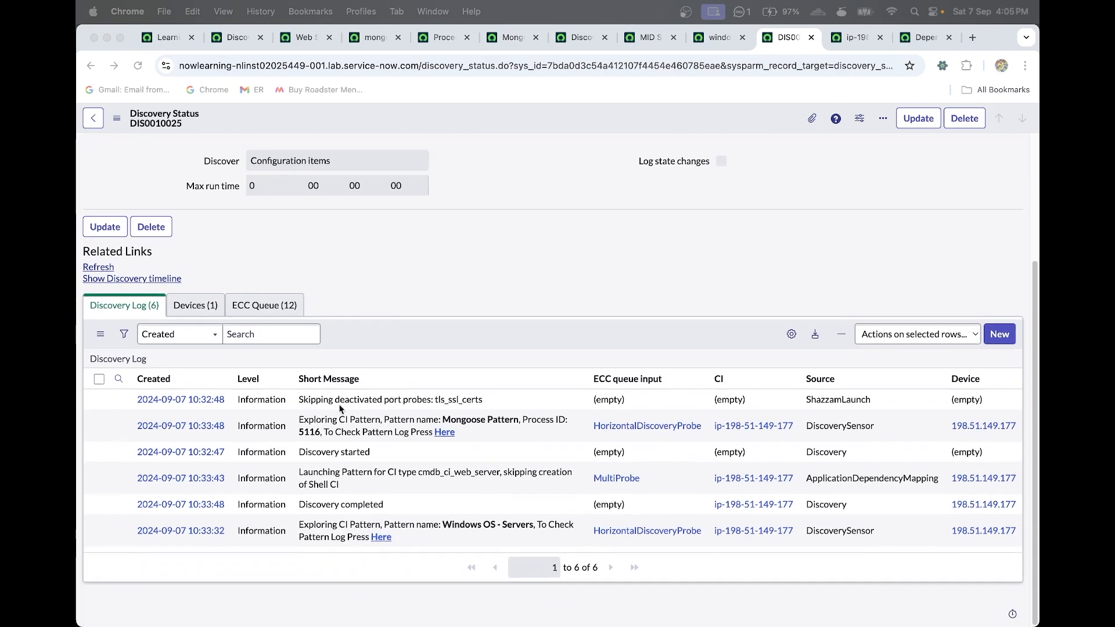
left_click(448, 437)
left_click(446, 434)
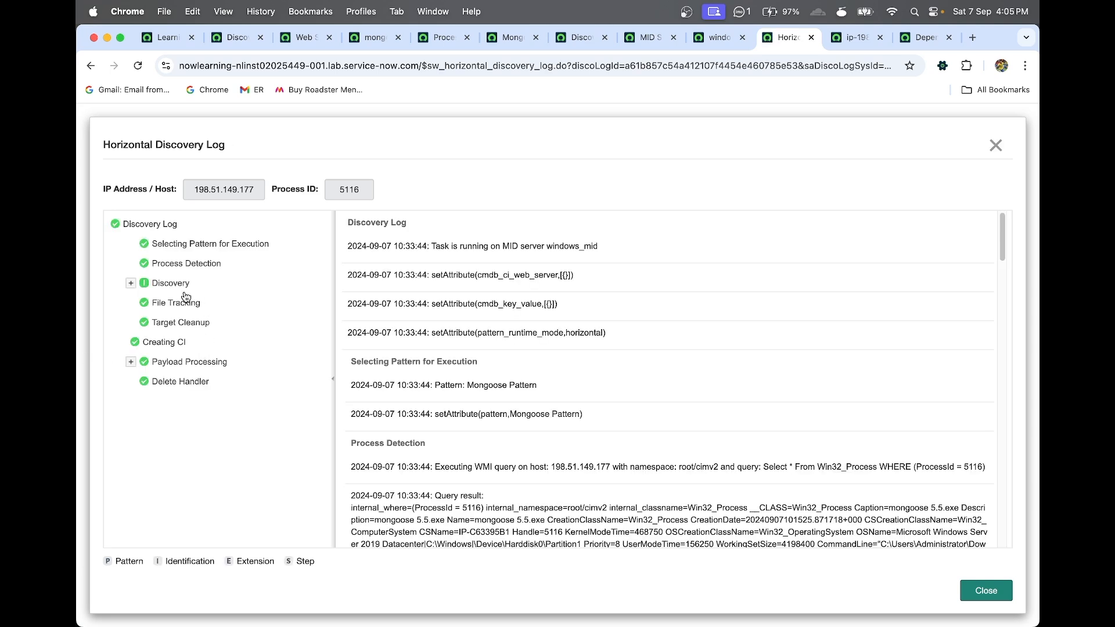
left_click(131, 283)
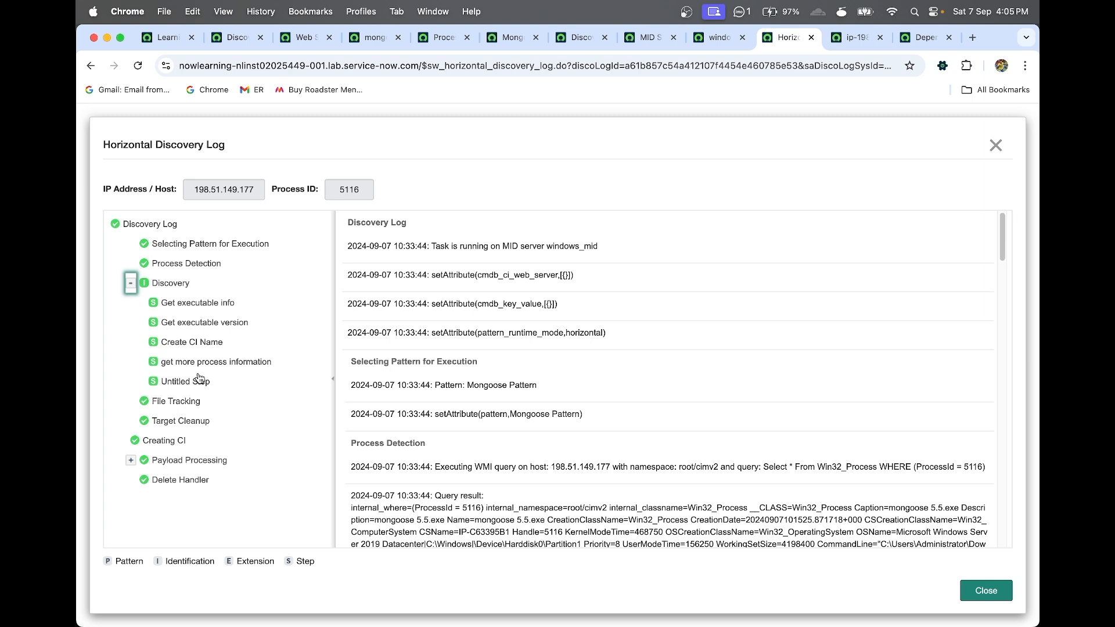
left_click(207, 308)
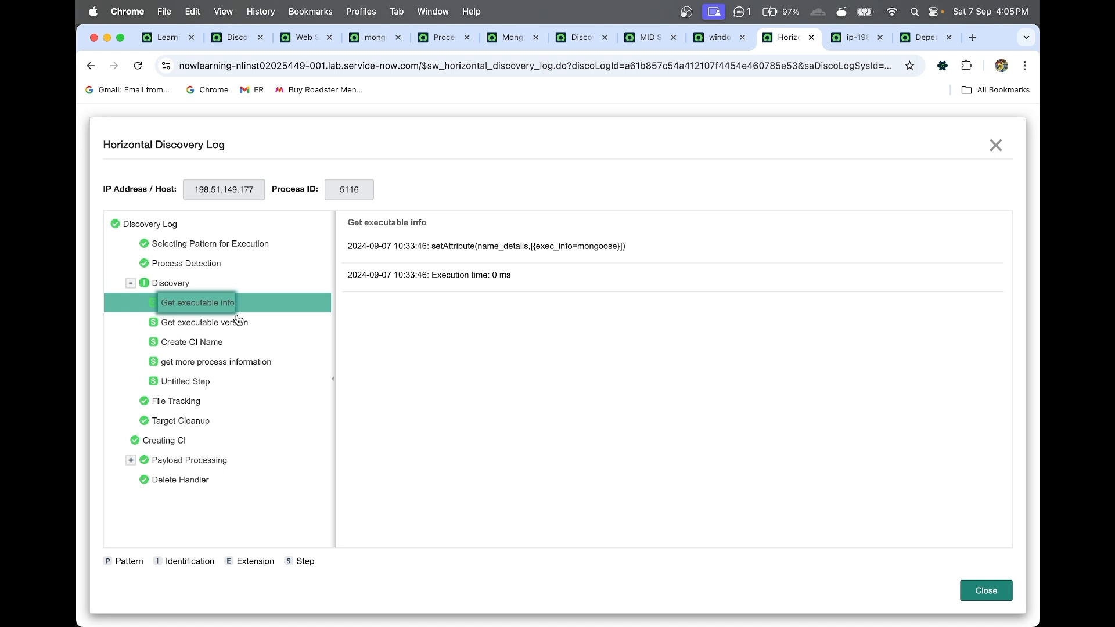
Review the discovery log output of the Get executable version, Create CI Name, get more process information and Untitled Step steps.
left_click(234, 323)
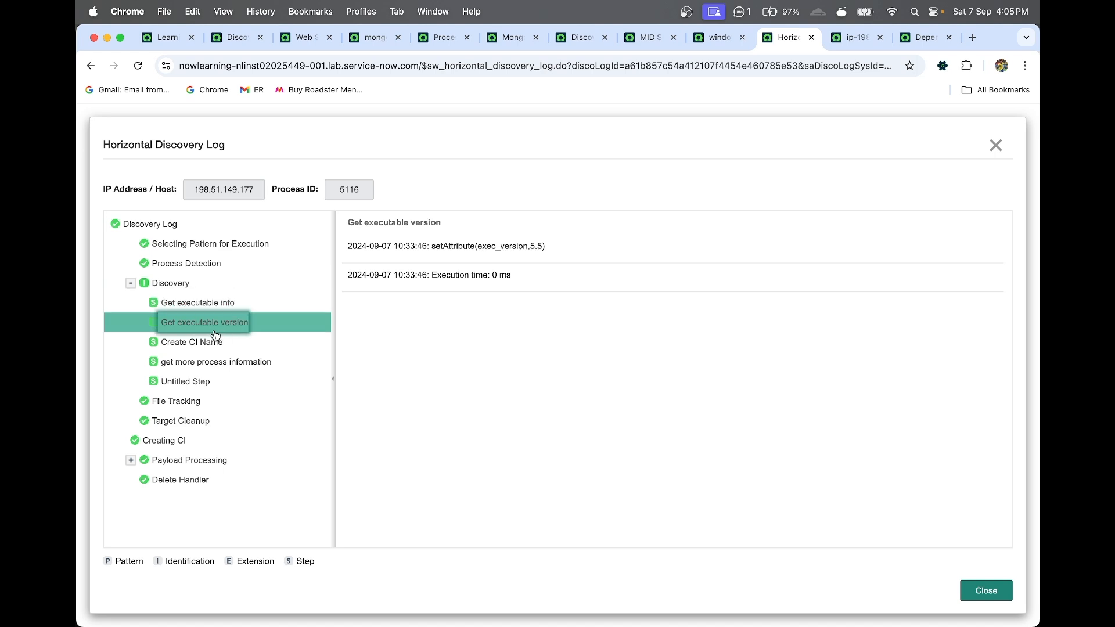
left_click(212, 348)
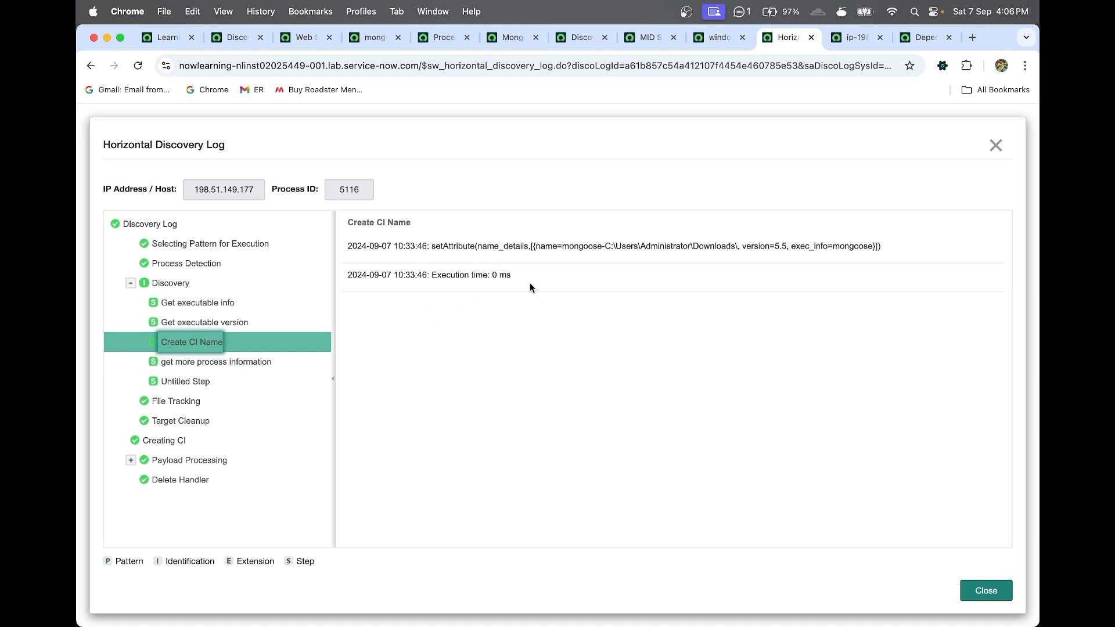
left_click(249, 365)
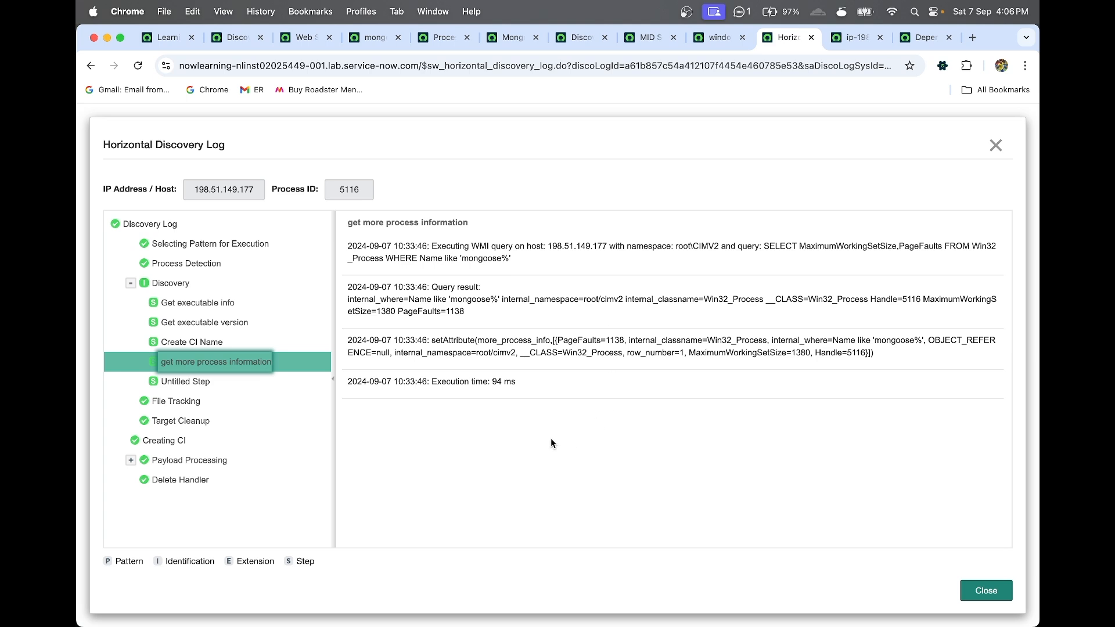
left_click(200, 385)
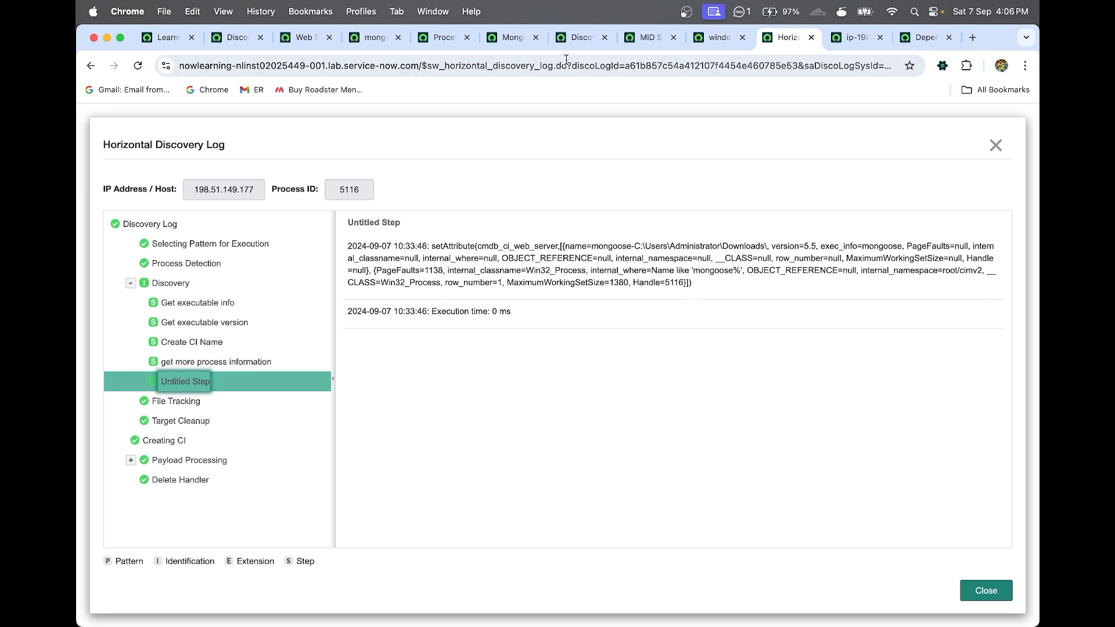
Rename the fifth pattern step to Merge info to CI, then save and publish the Mongoose Pattern.
left_click(571, 38)
left_click(190, 355)
left_click_drag(183, 354, 117, 356)
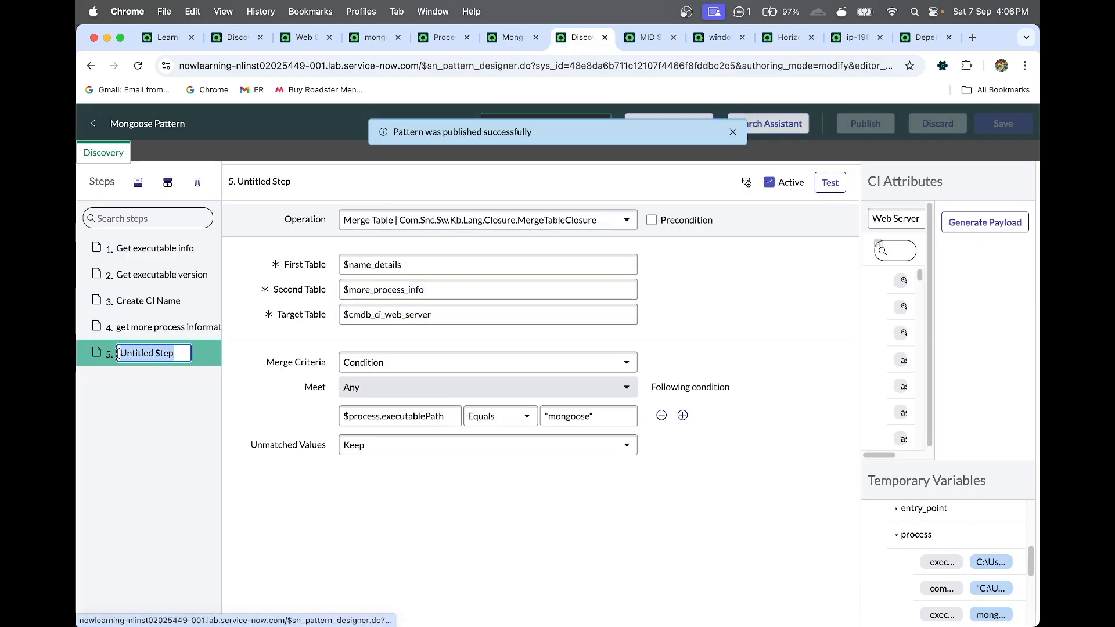
type("M")
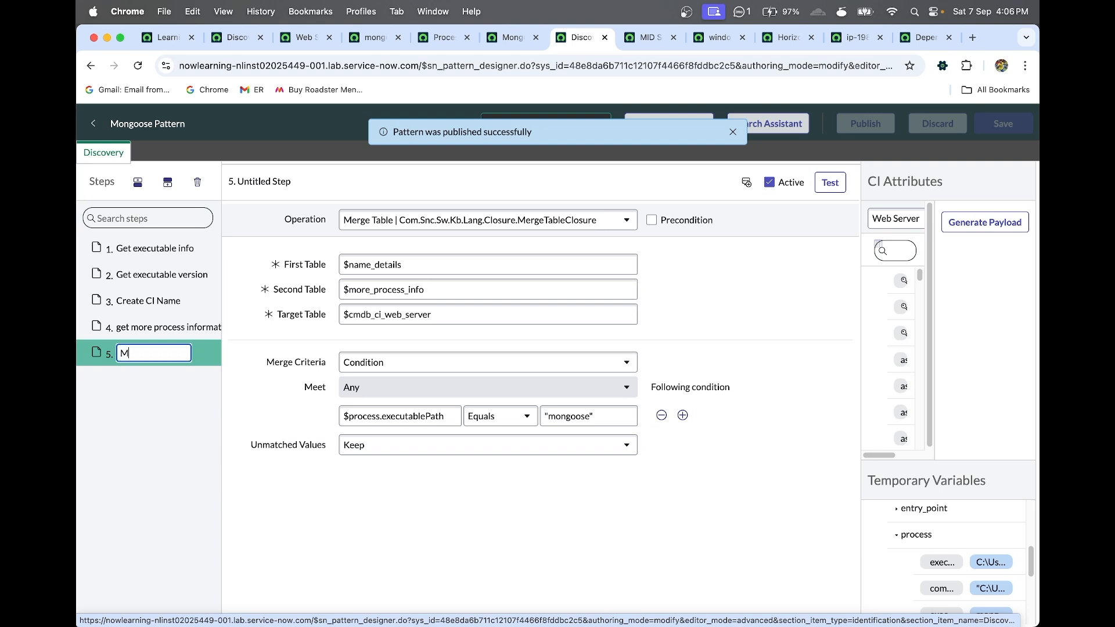
type("erge in")
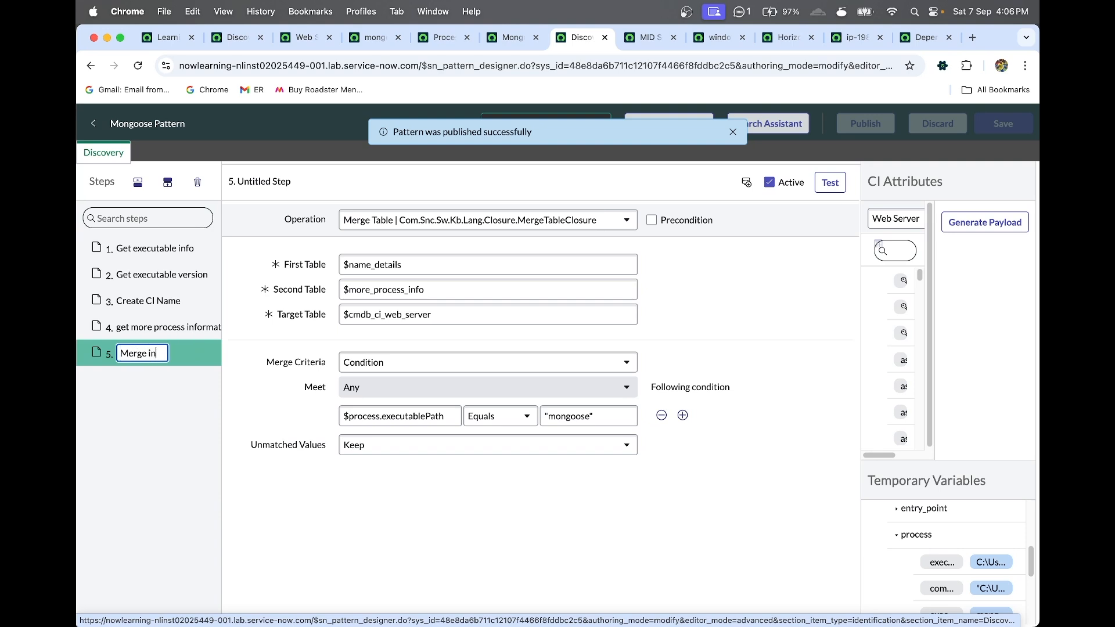
type("fo to CI")
key("Return")
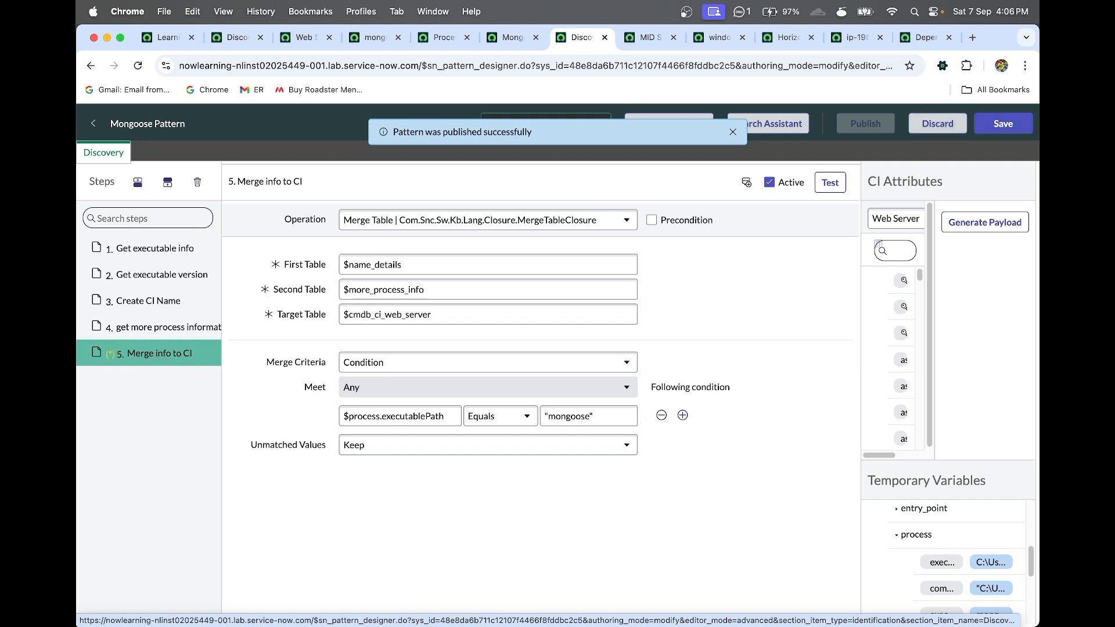
left_click(1003, 124)
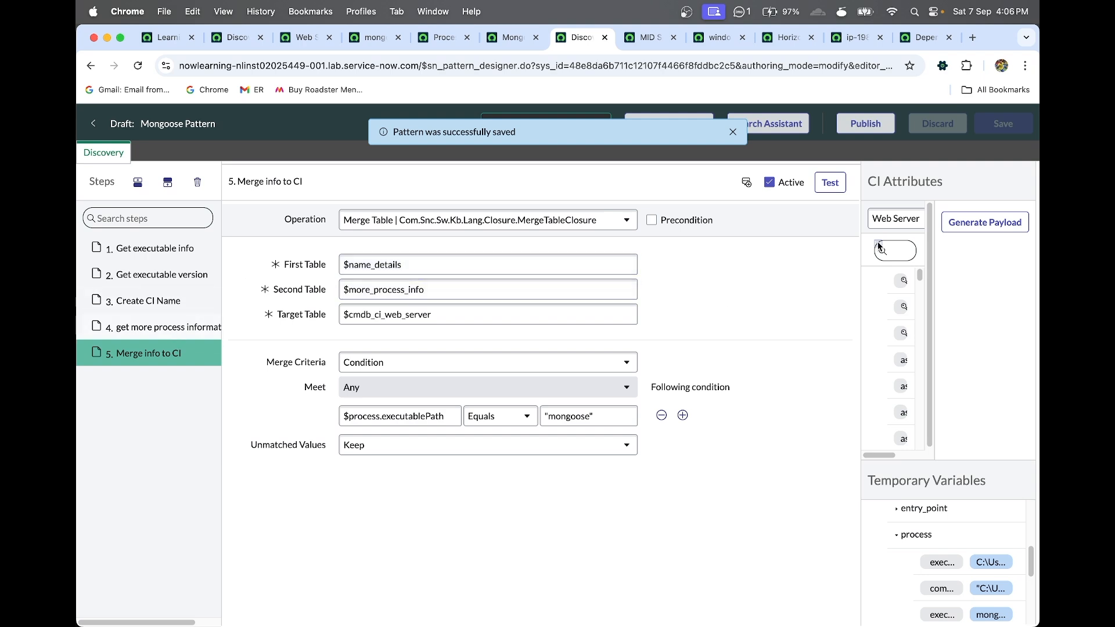
left_click(845, 122)
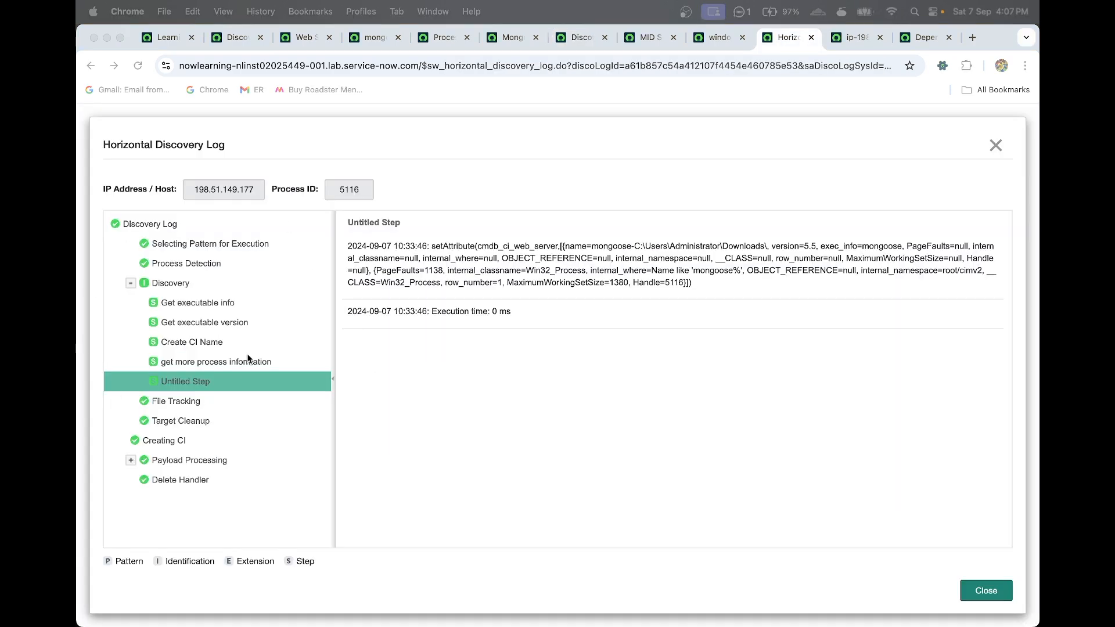
Re-examine the log output of the Get executable info, Get executable version and get more process information steps.
left_click(219, 306)
left_click(220, 306)
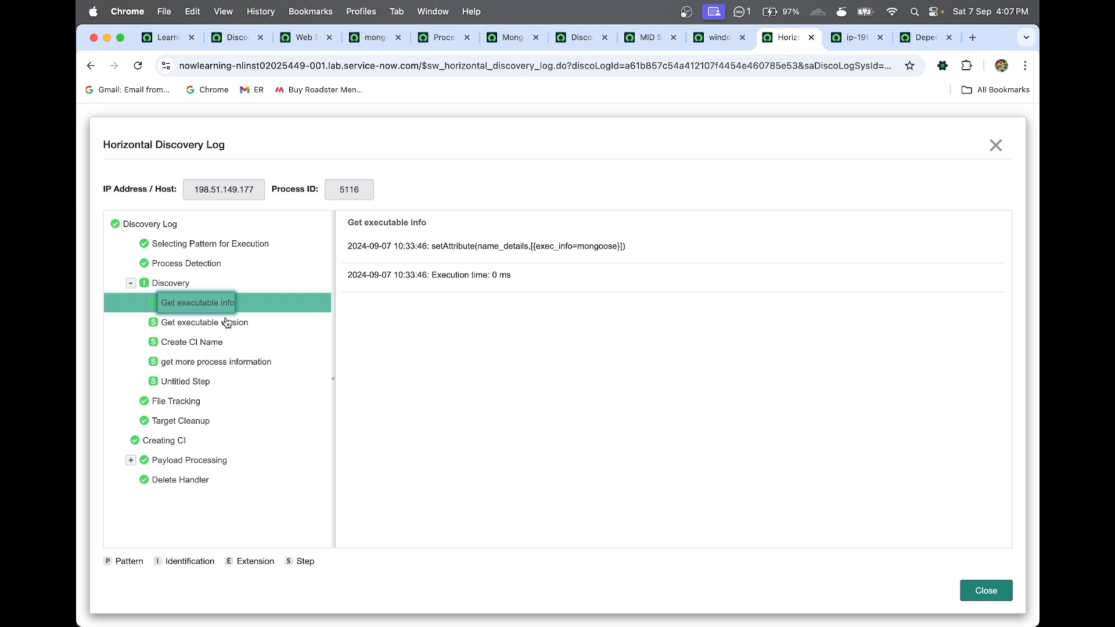
left_click(227, 322)
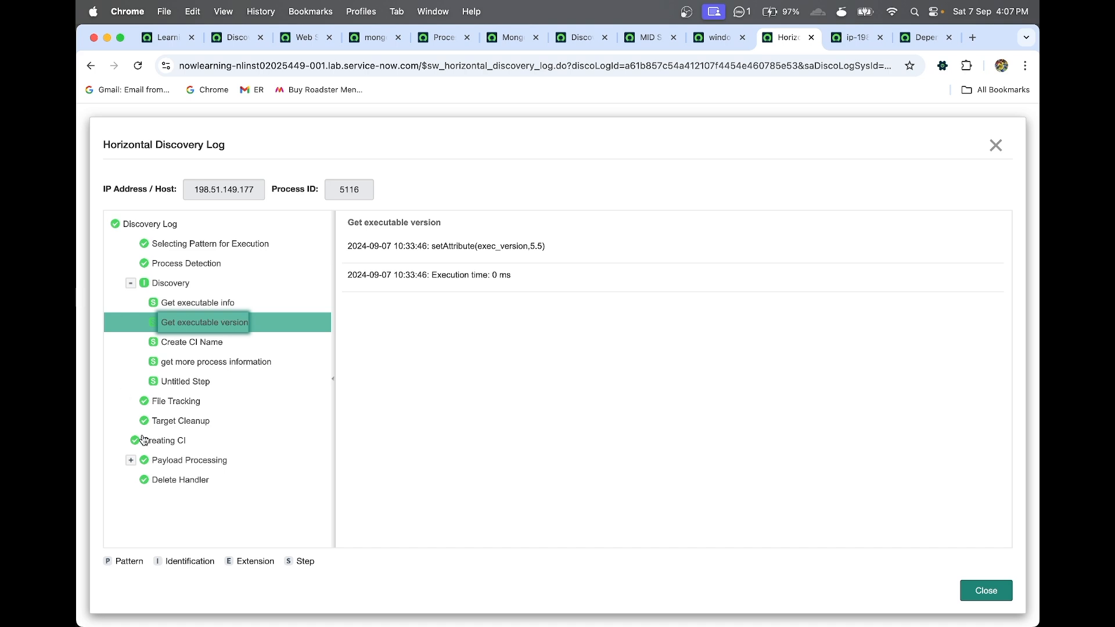
left_click(200, 350)
left_click(200, 363)
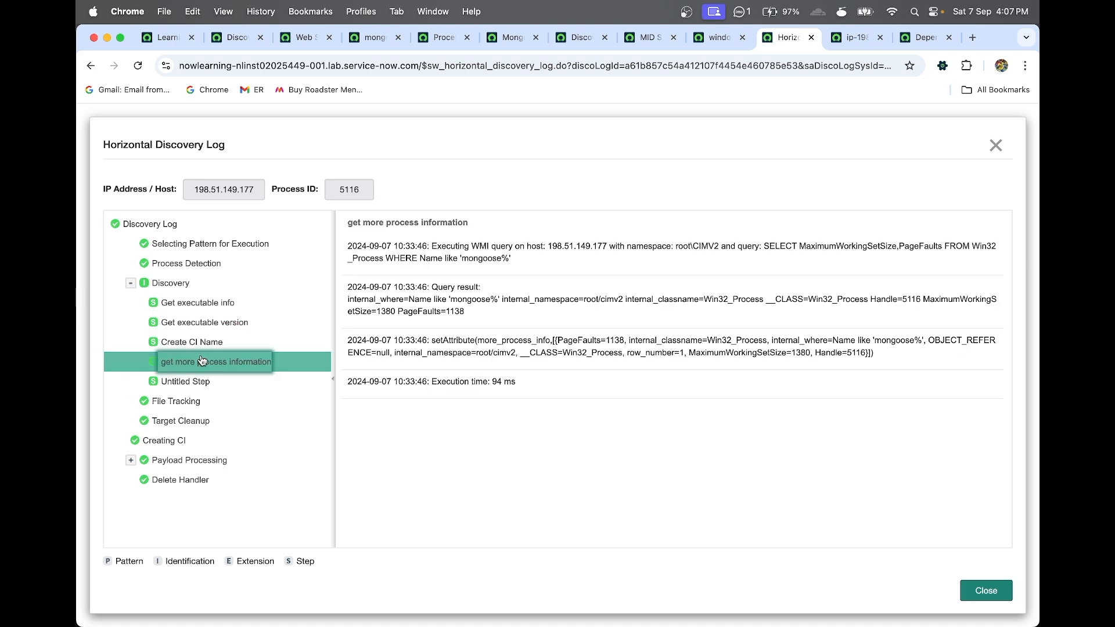